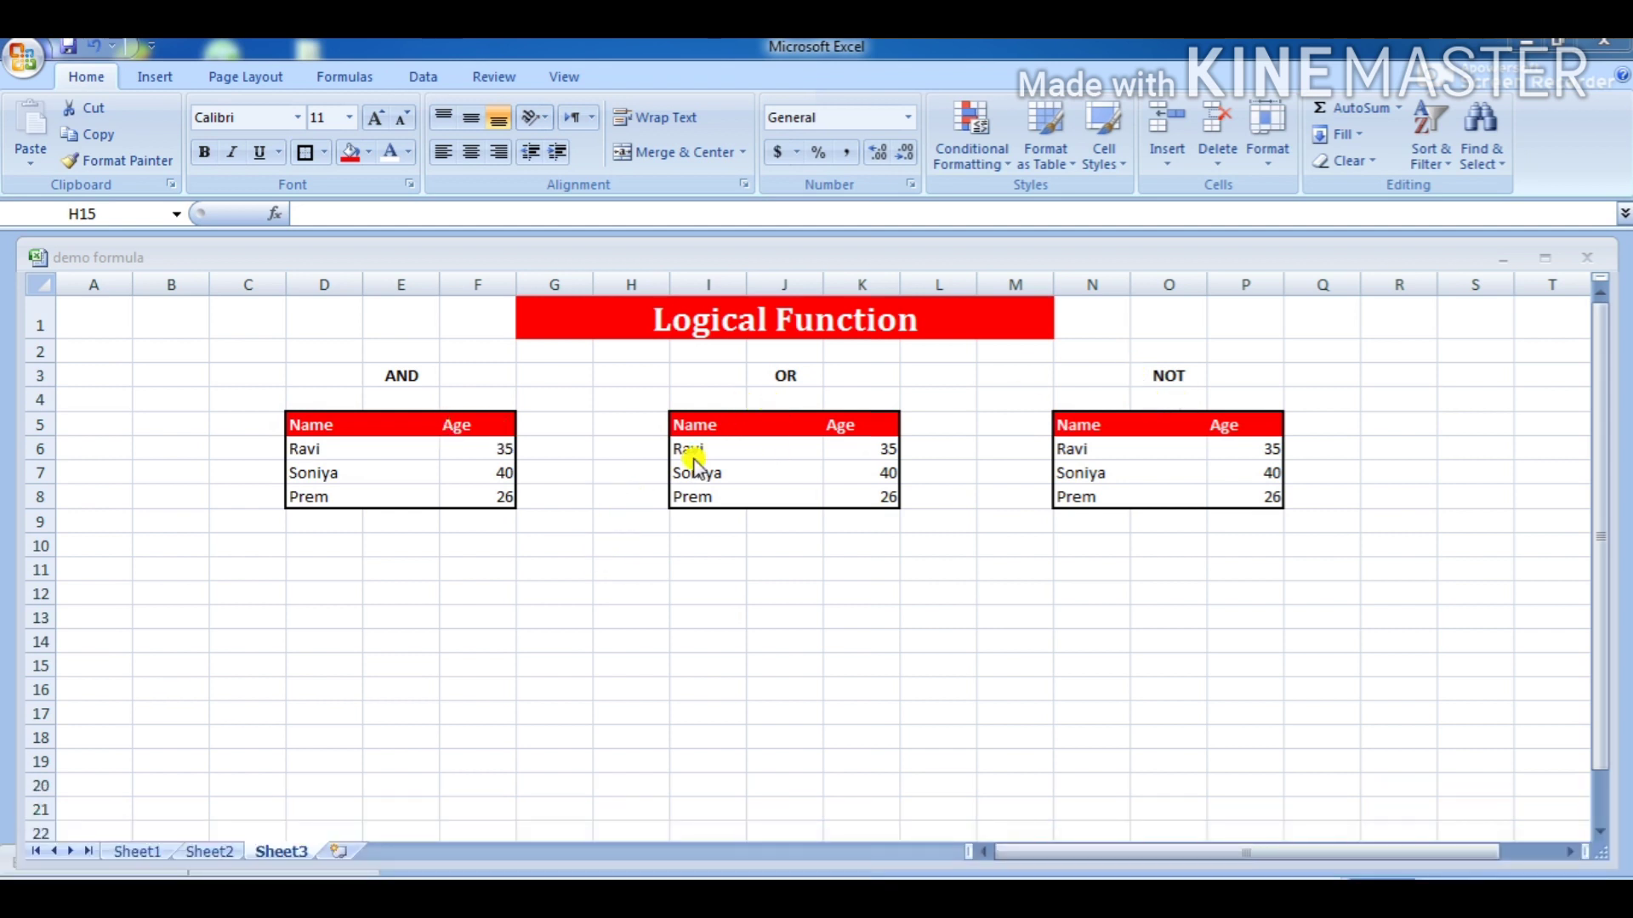
# - Enter =and(D6=<name in D6>,F6>30) in D11 under the AND table; it returns TRUE
pyautogui.click(299, 580)
pyautogui.click(292, 572)
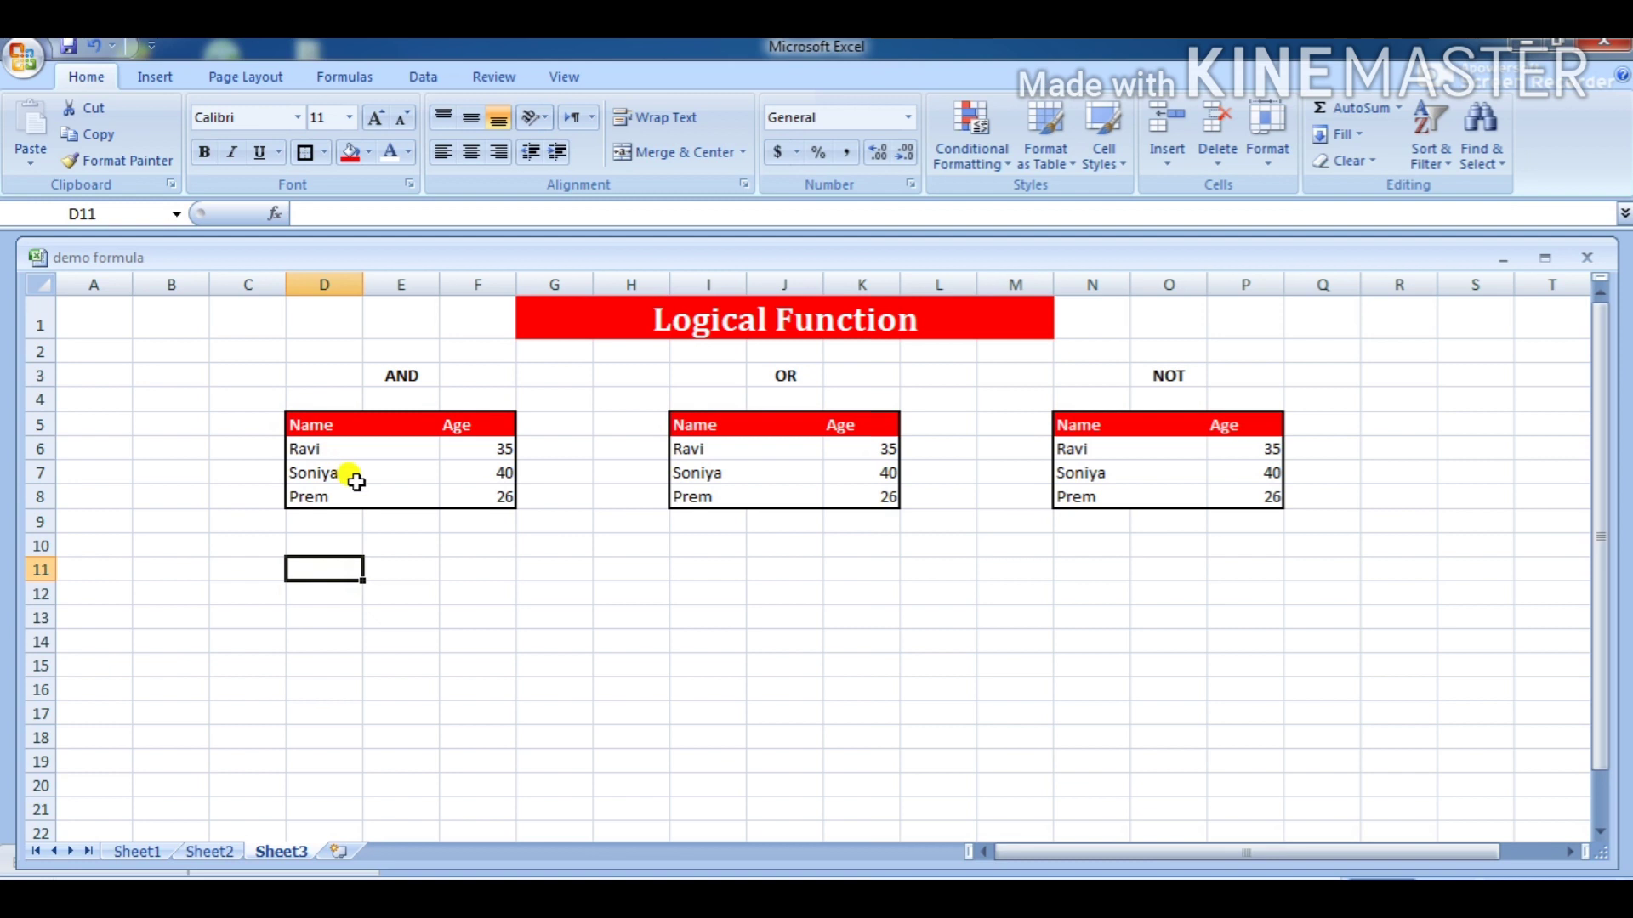
pyautogui.write('=and')
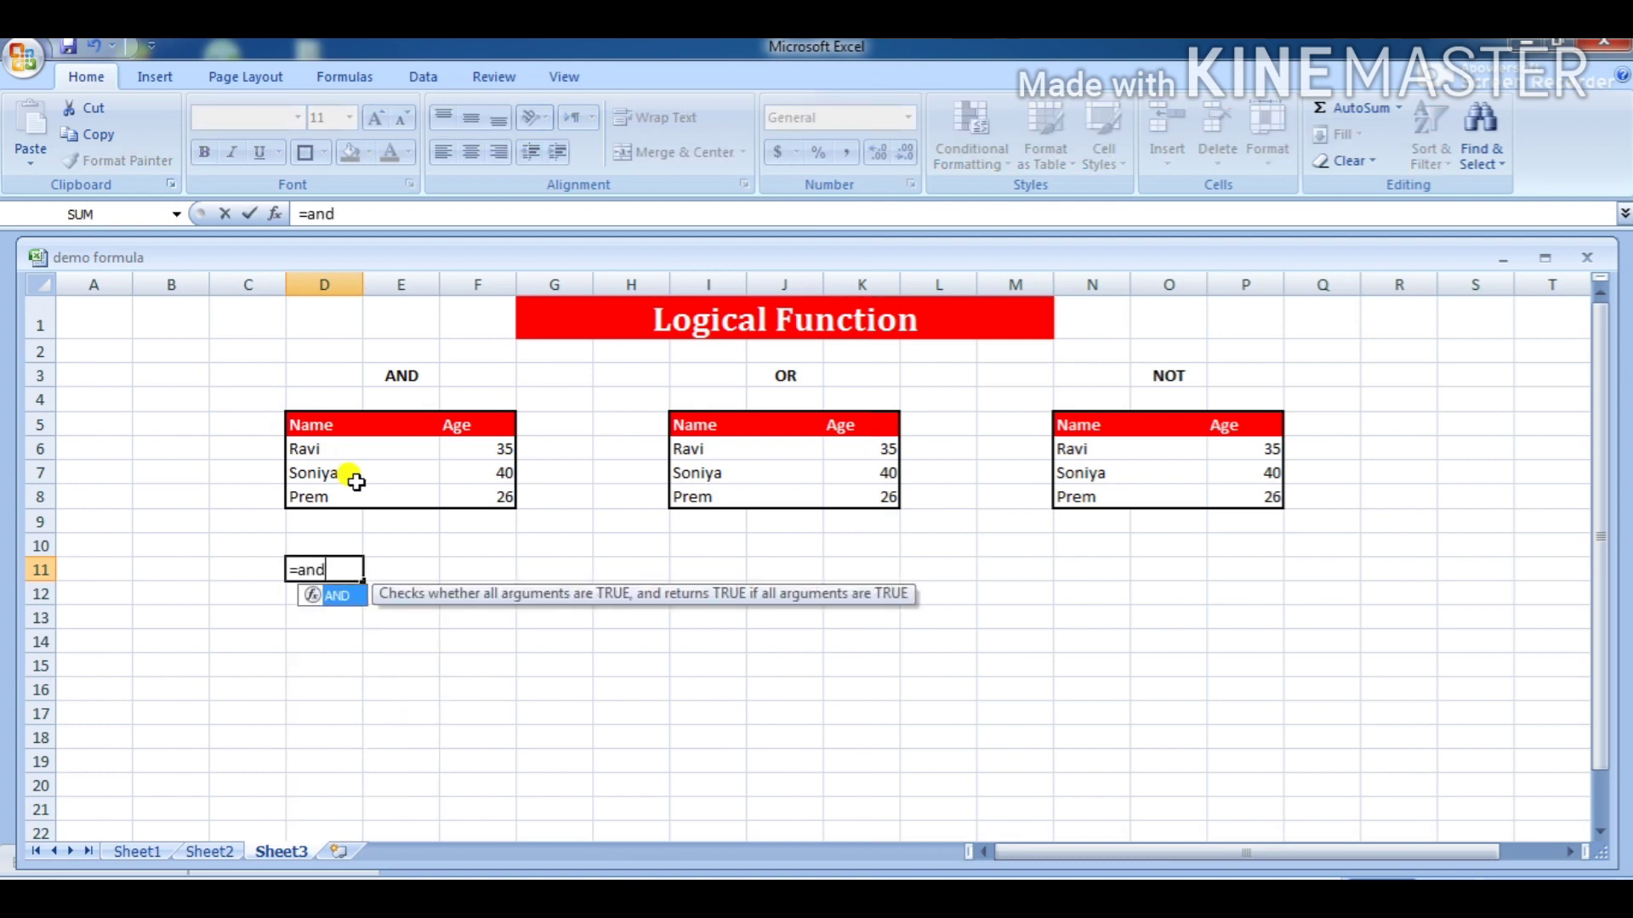
pyautogui.write('(')
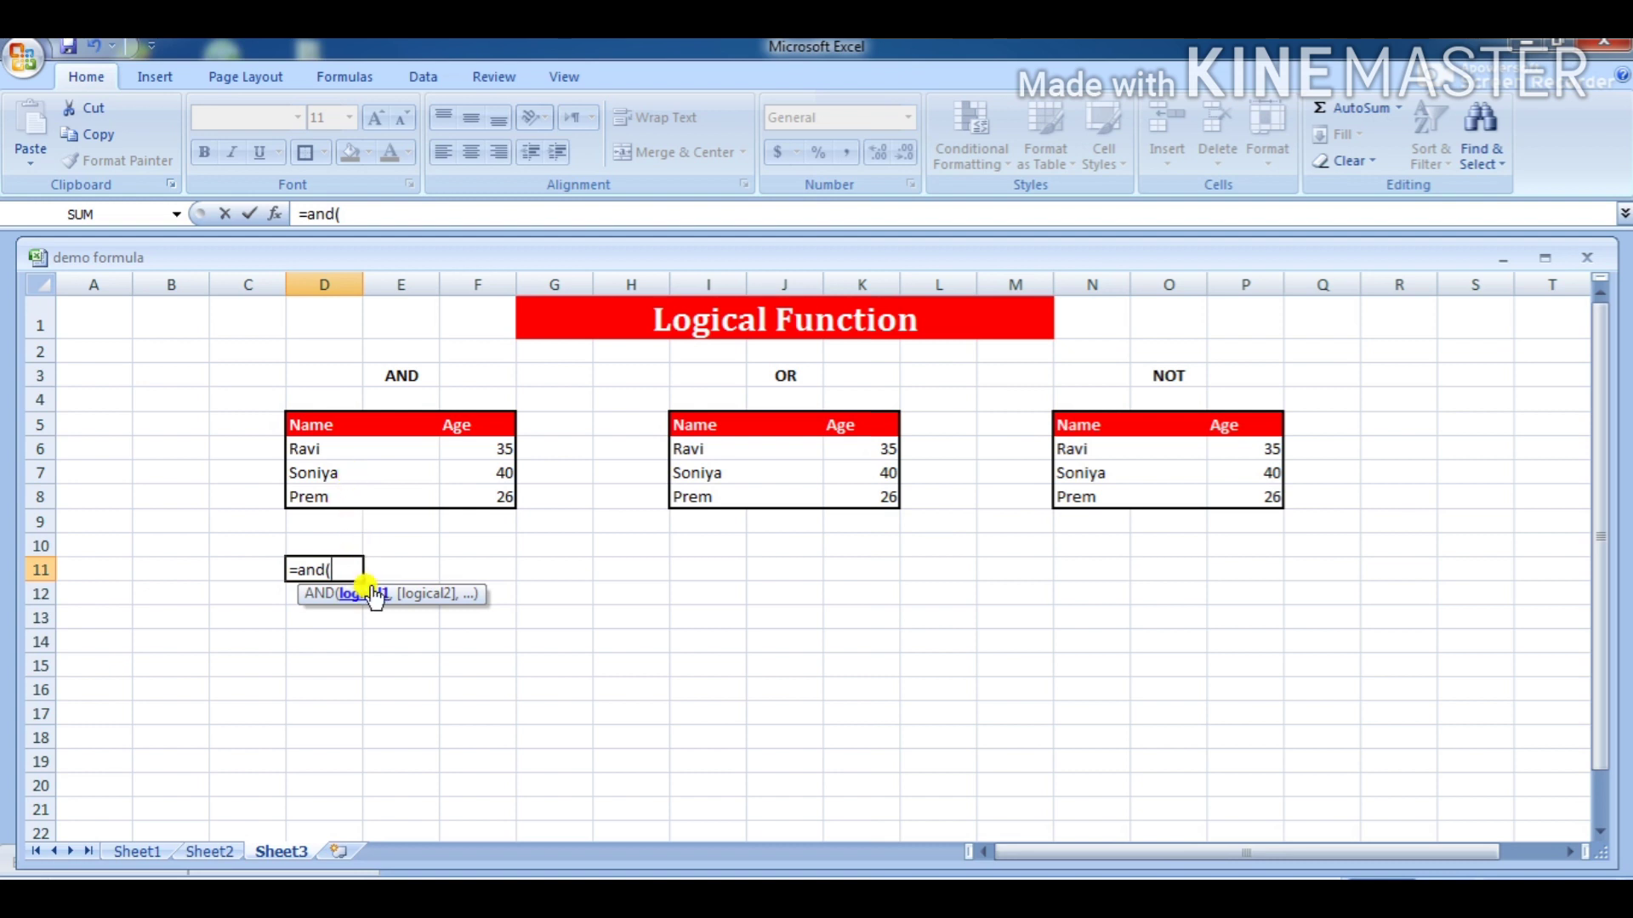
pyautogui.click(340, 451)
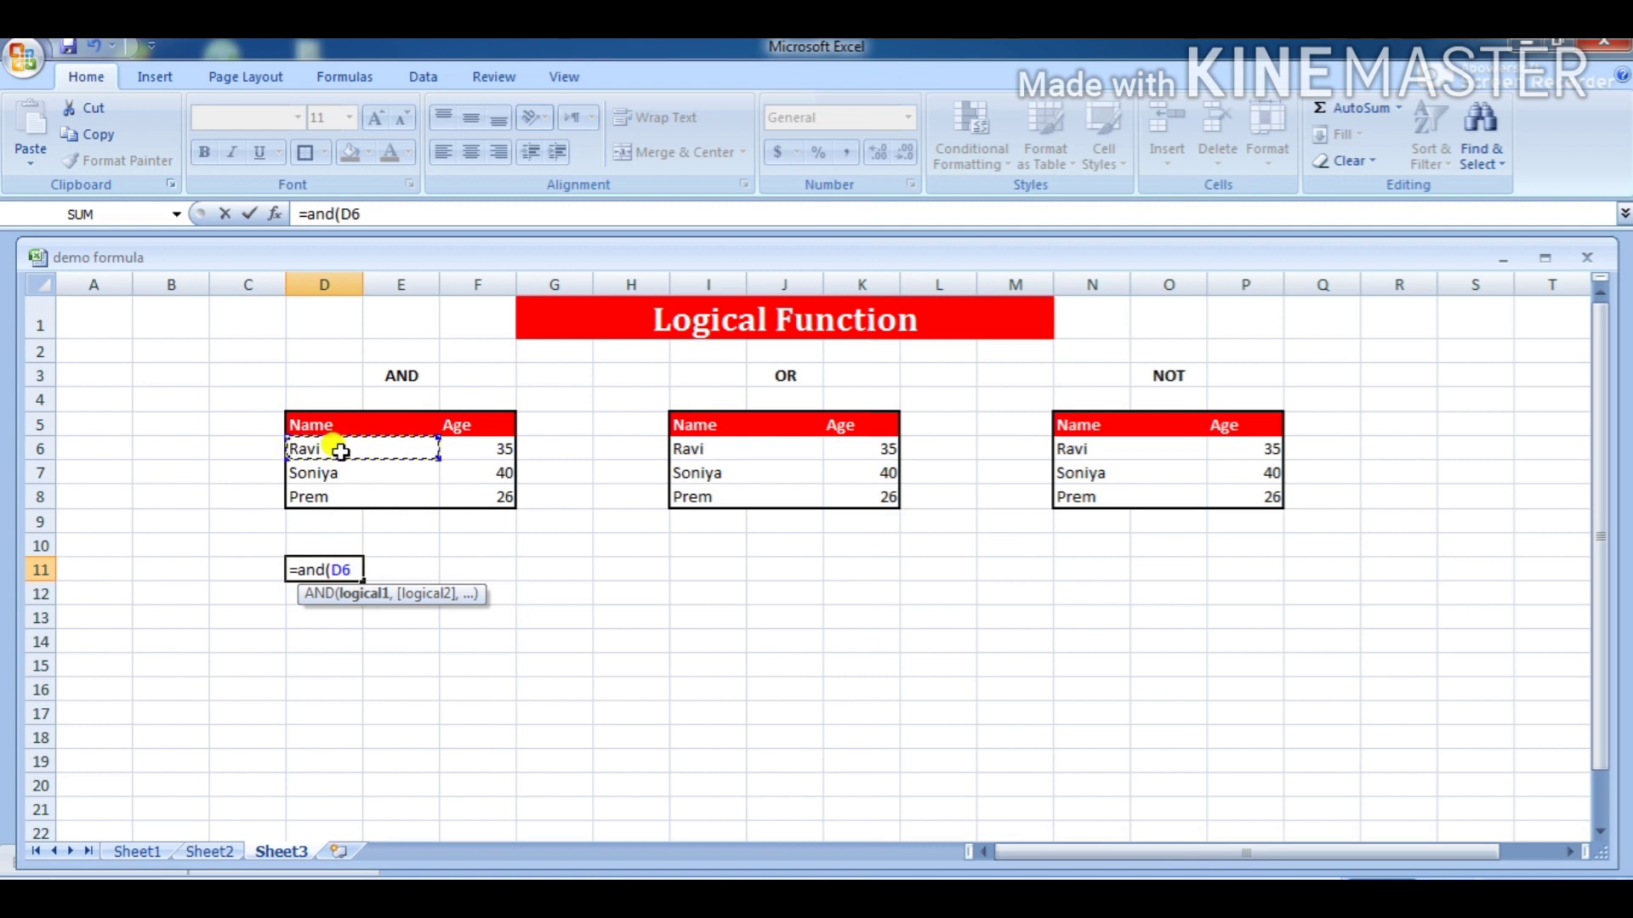
pyautogui.write('=')
pyautogui.write('"')
pyautogui.write('Ravi')
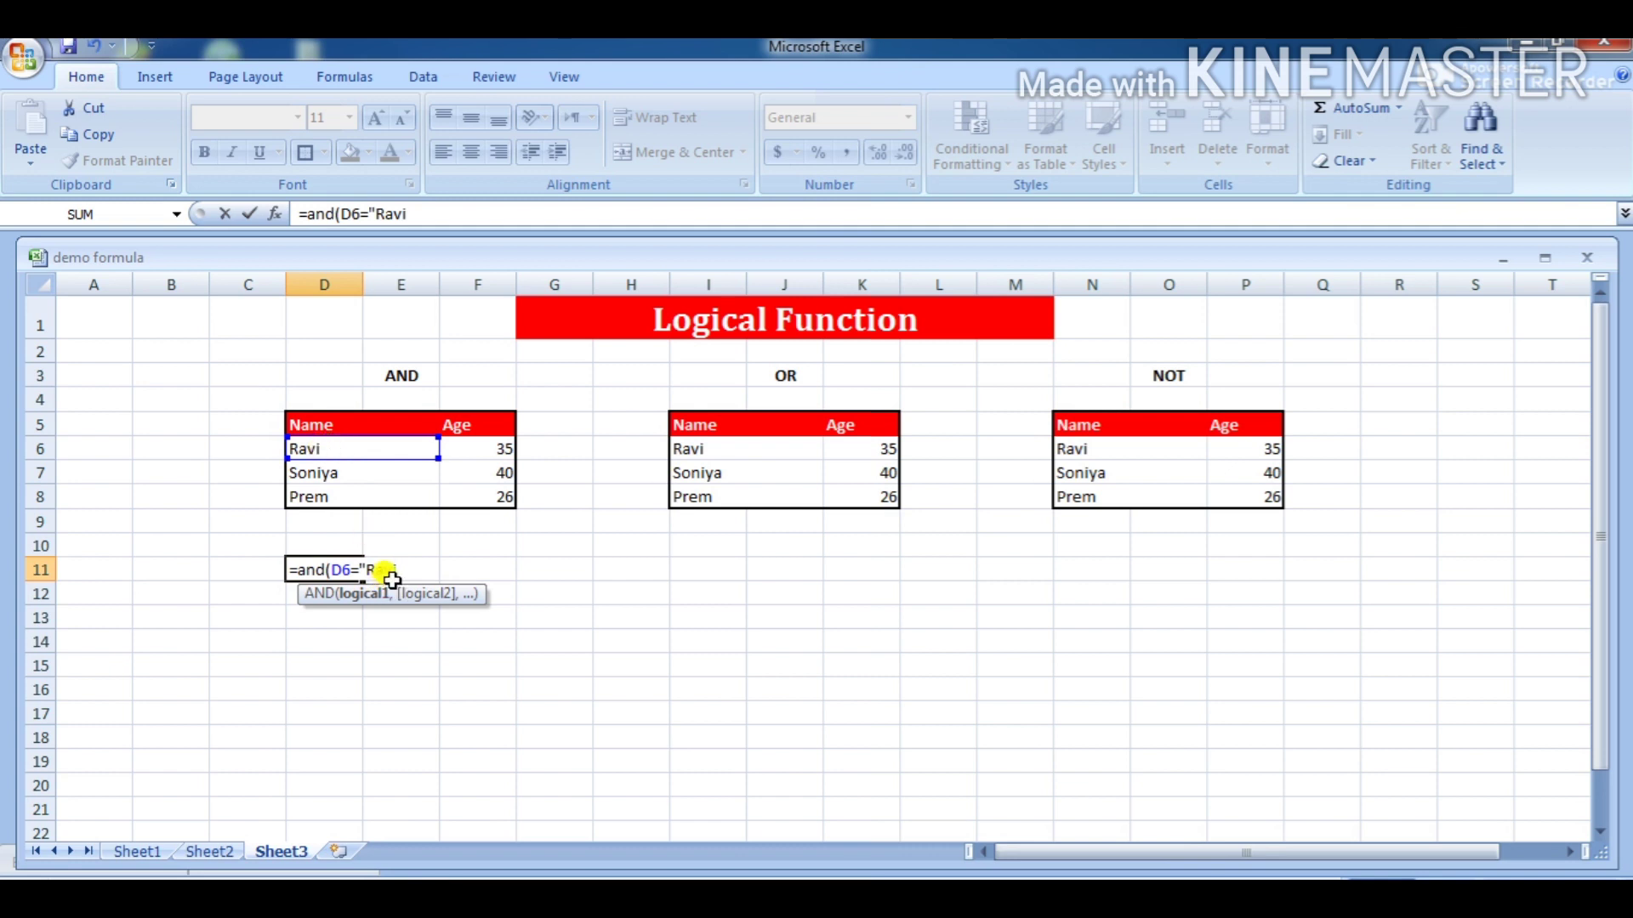
pyautogui.write('"')
pyautogui.write(',')
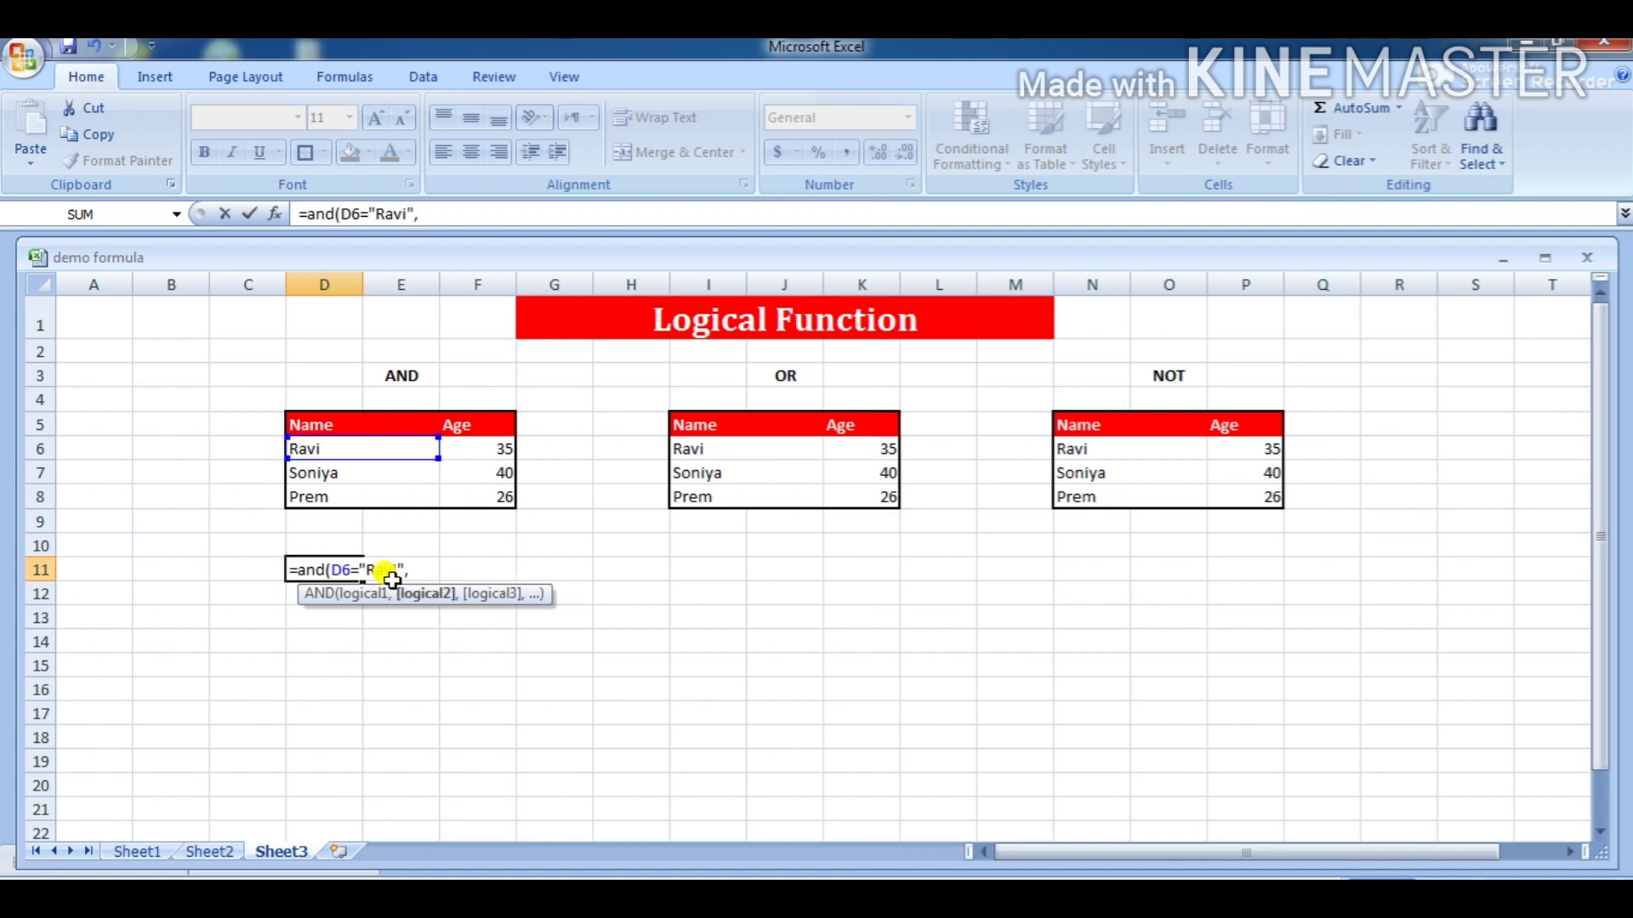
pyautogui.click(494, 450)
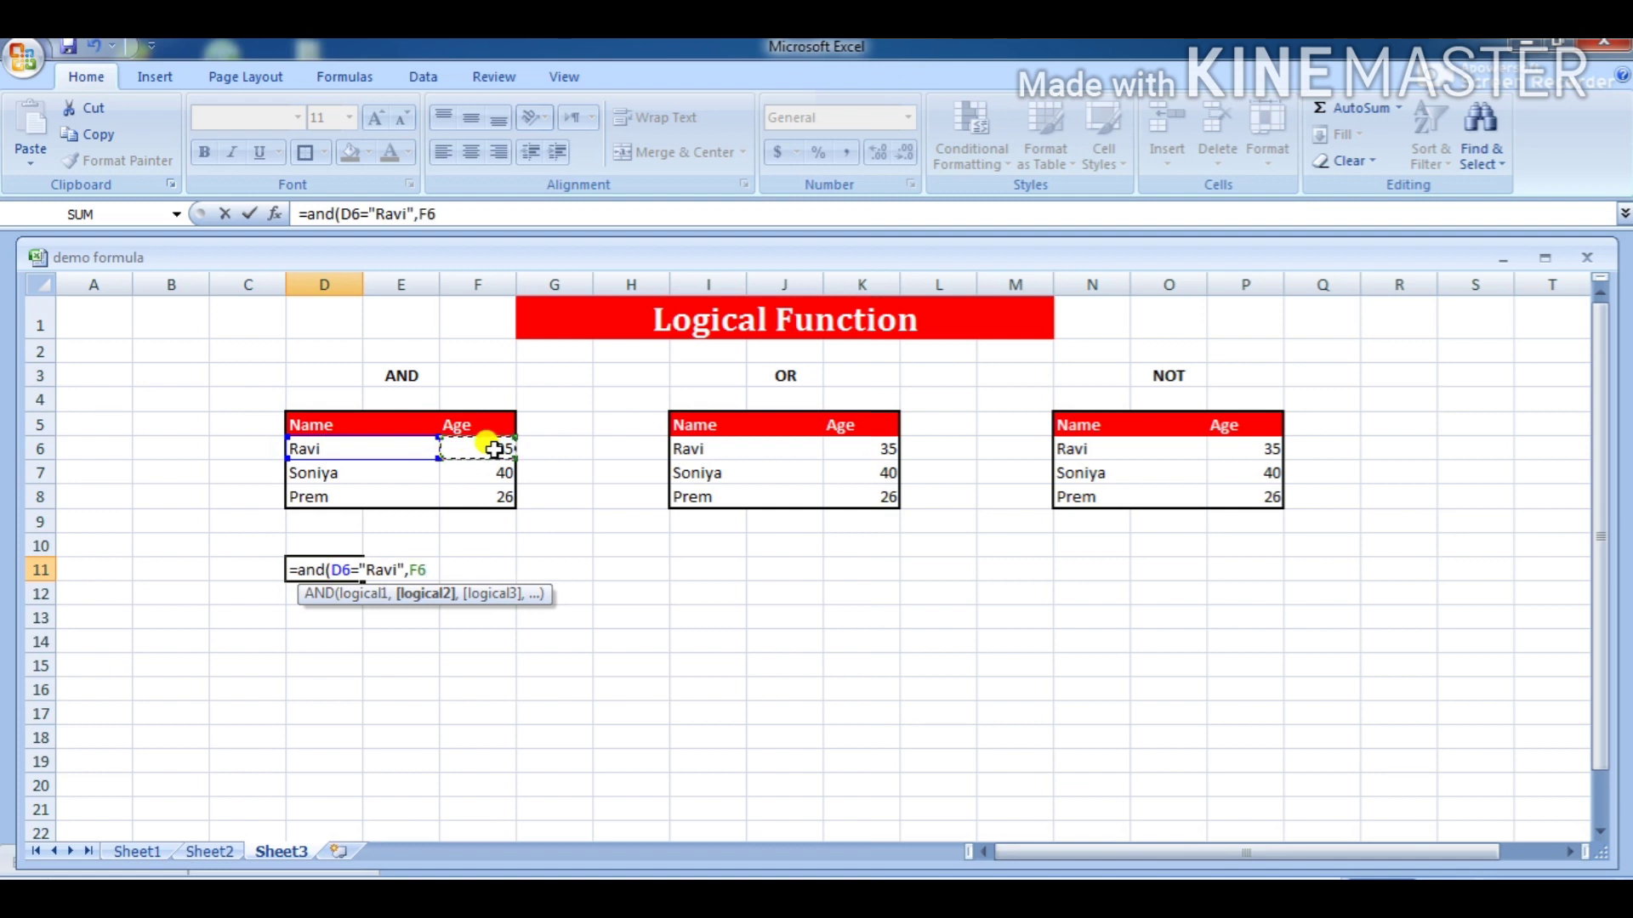
pyautogui.write('>')
pyautogui.write('30')
pyautogui.write(')')
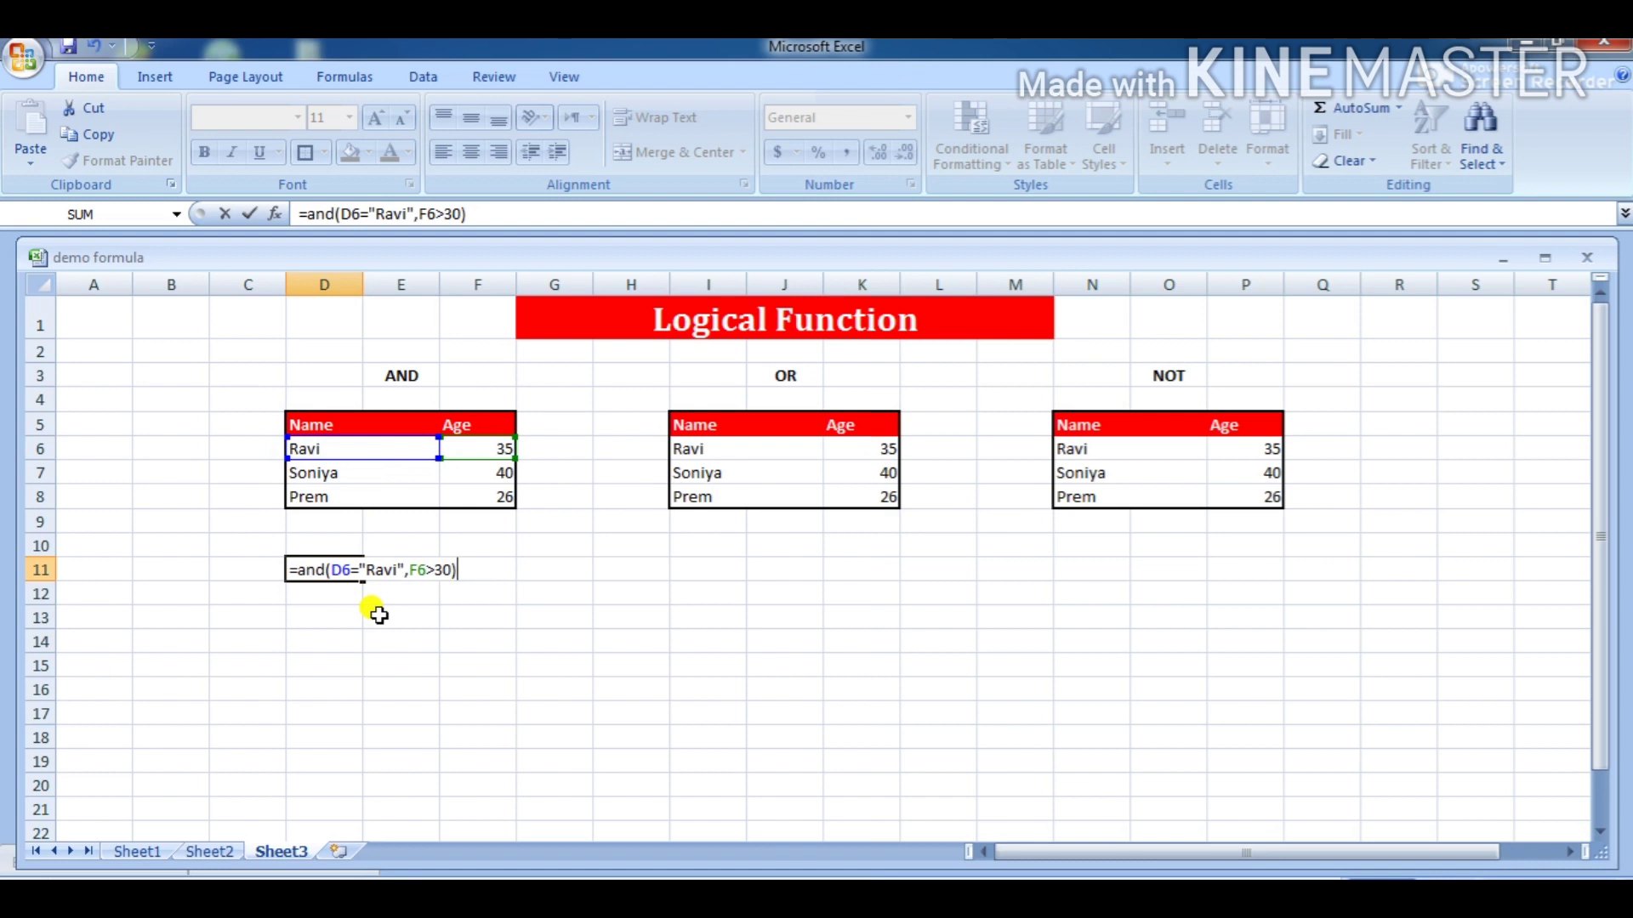
pyautogui.press('Return')
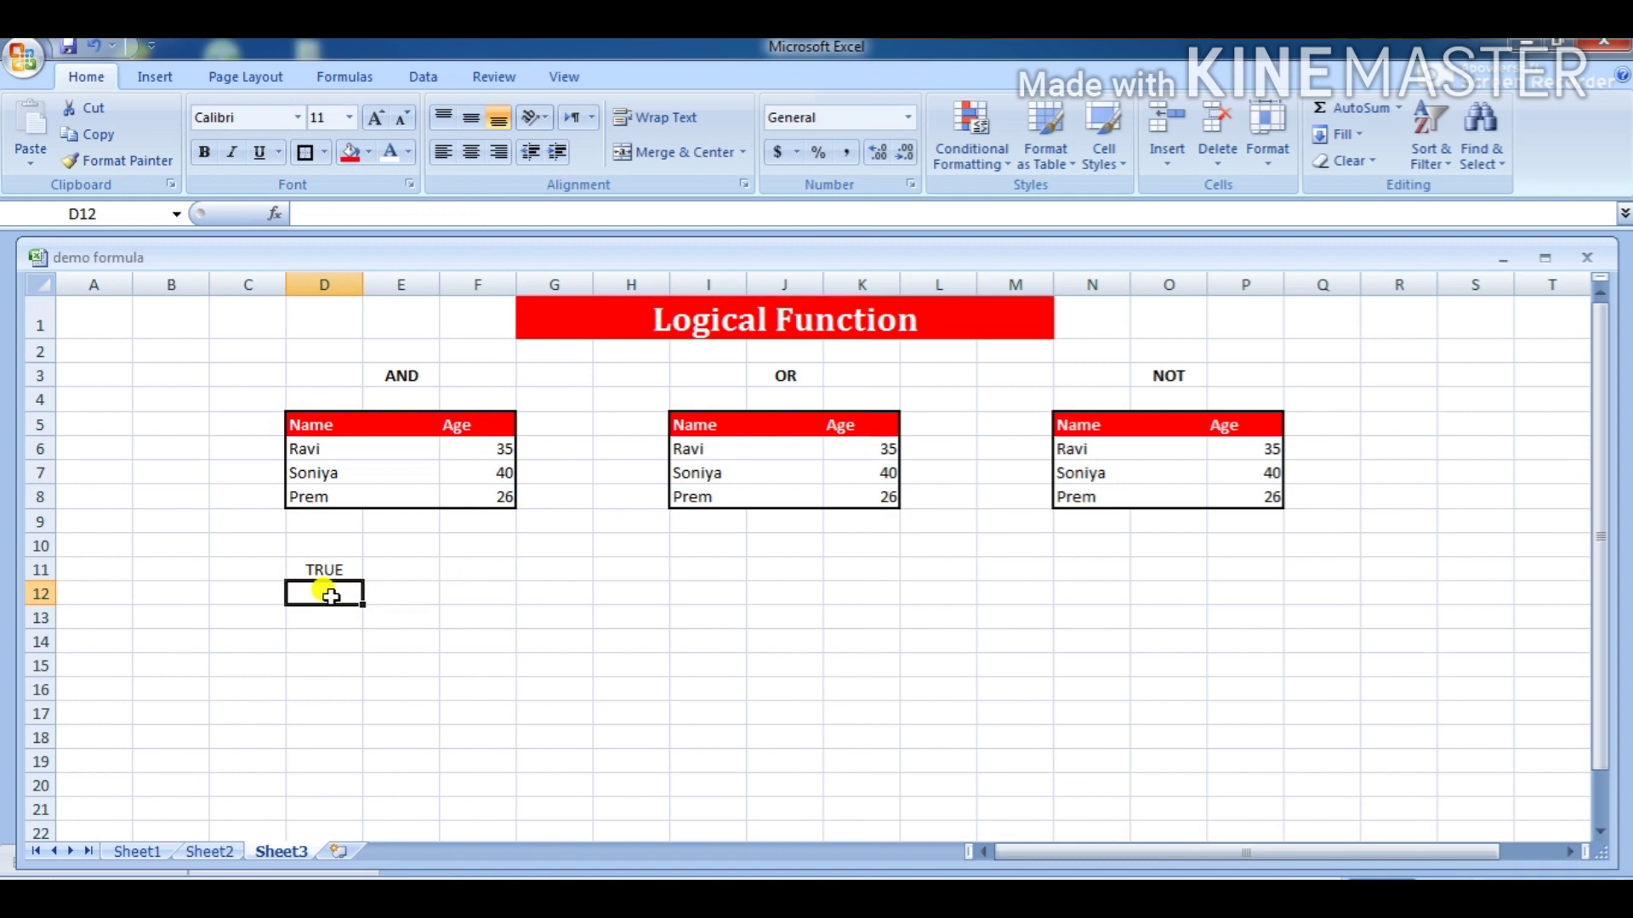
# - Enter an AND formula in D12: D6 equals a misspelled name and F6>30, returning FALSE
pyautogui.write('=')
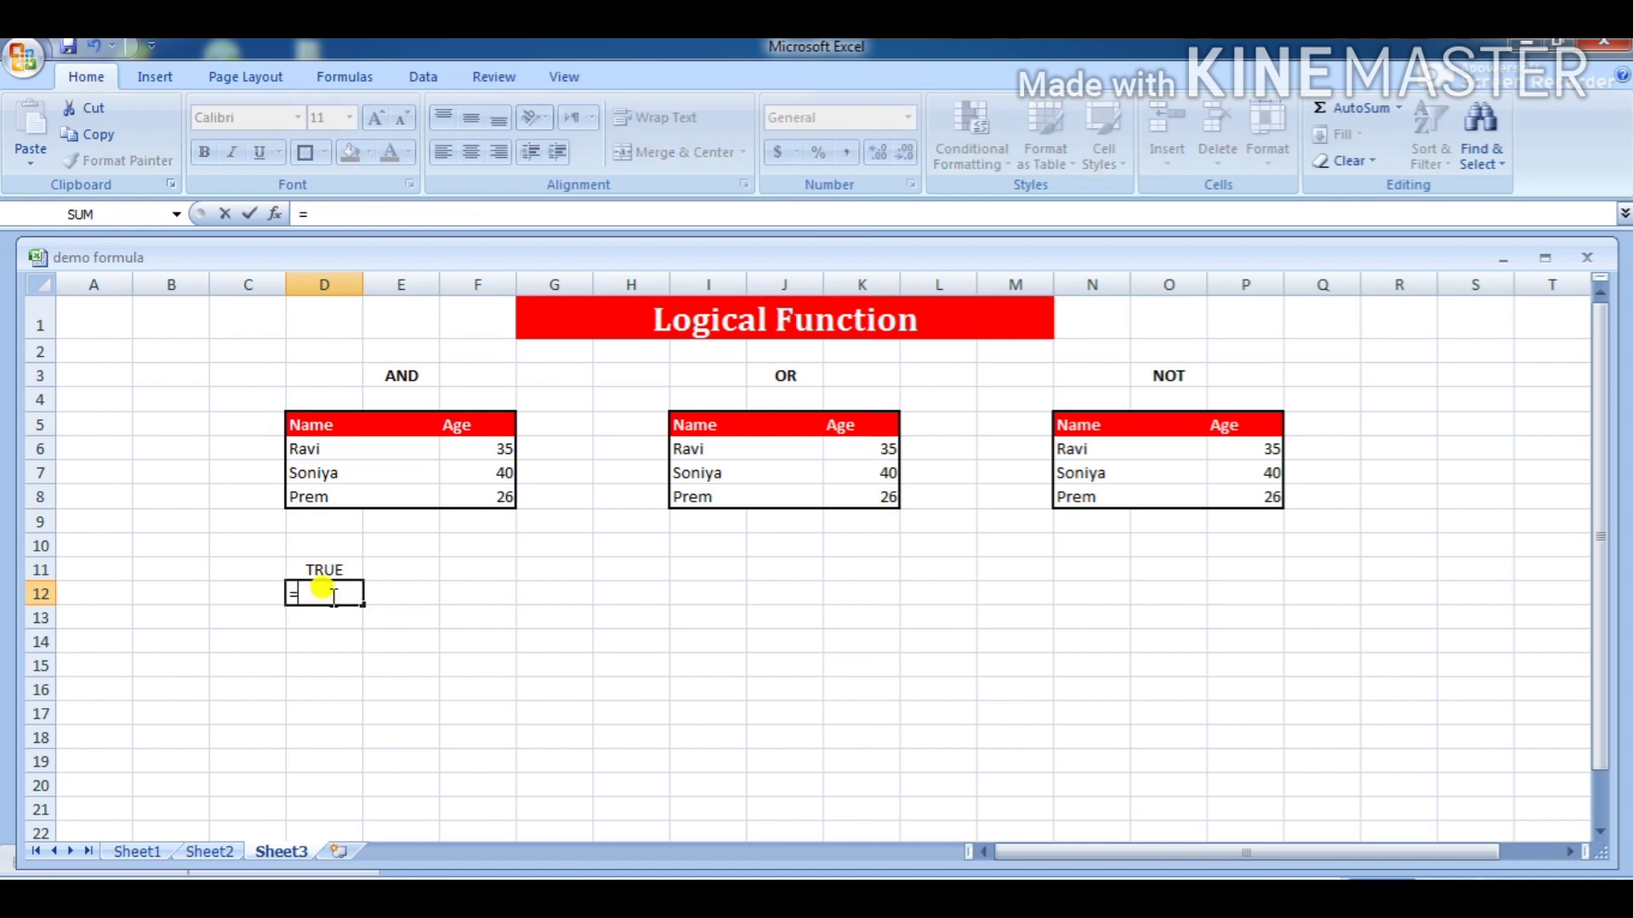
pyautogui.write('And(')
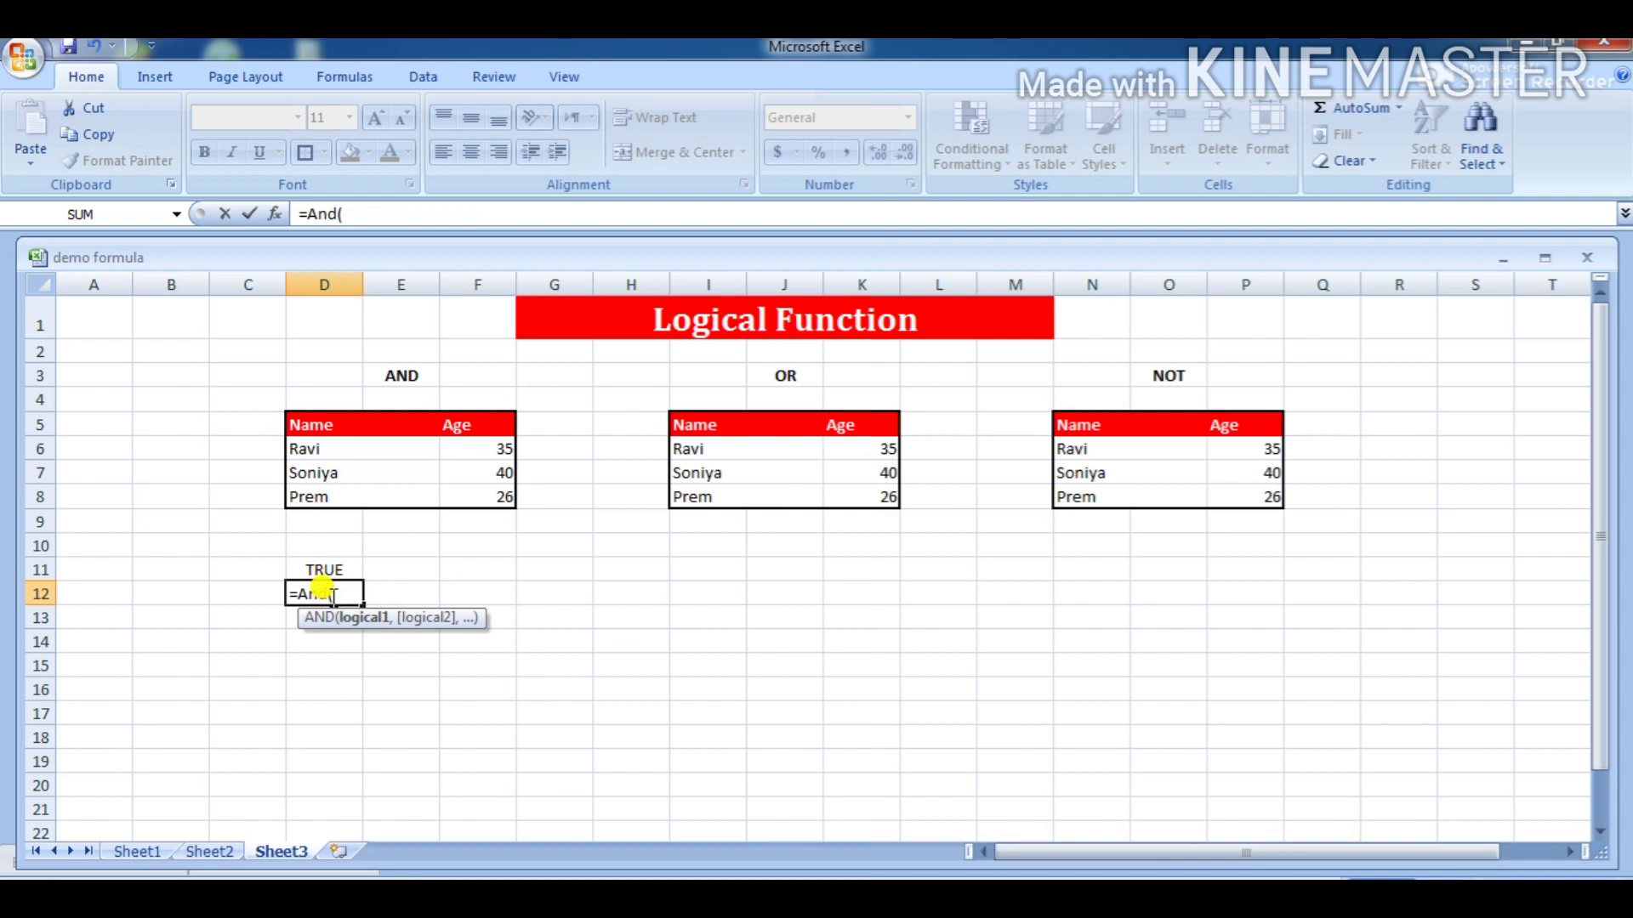
pyautogui.click(315, 449)
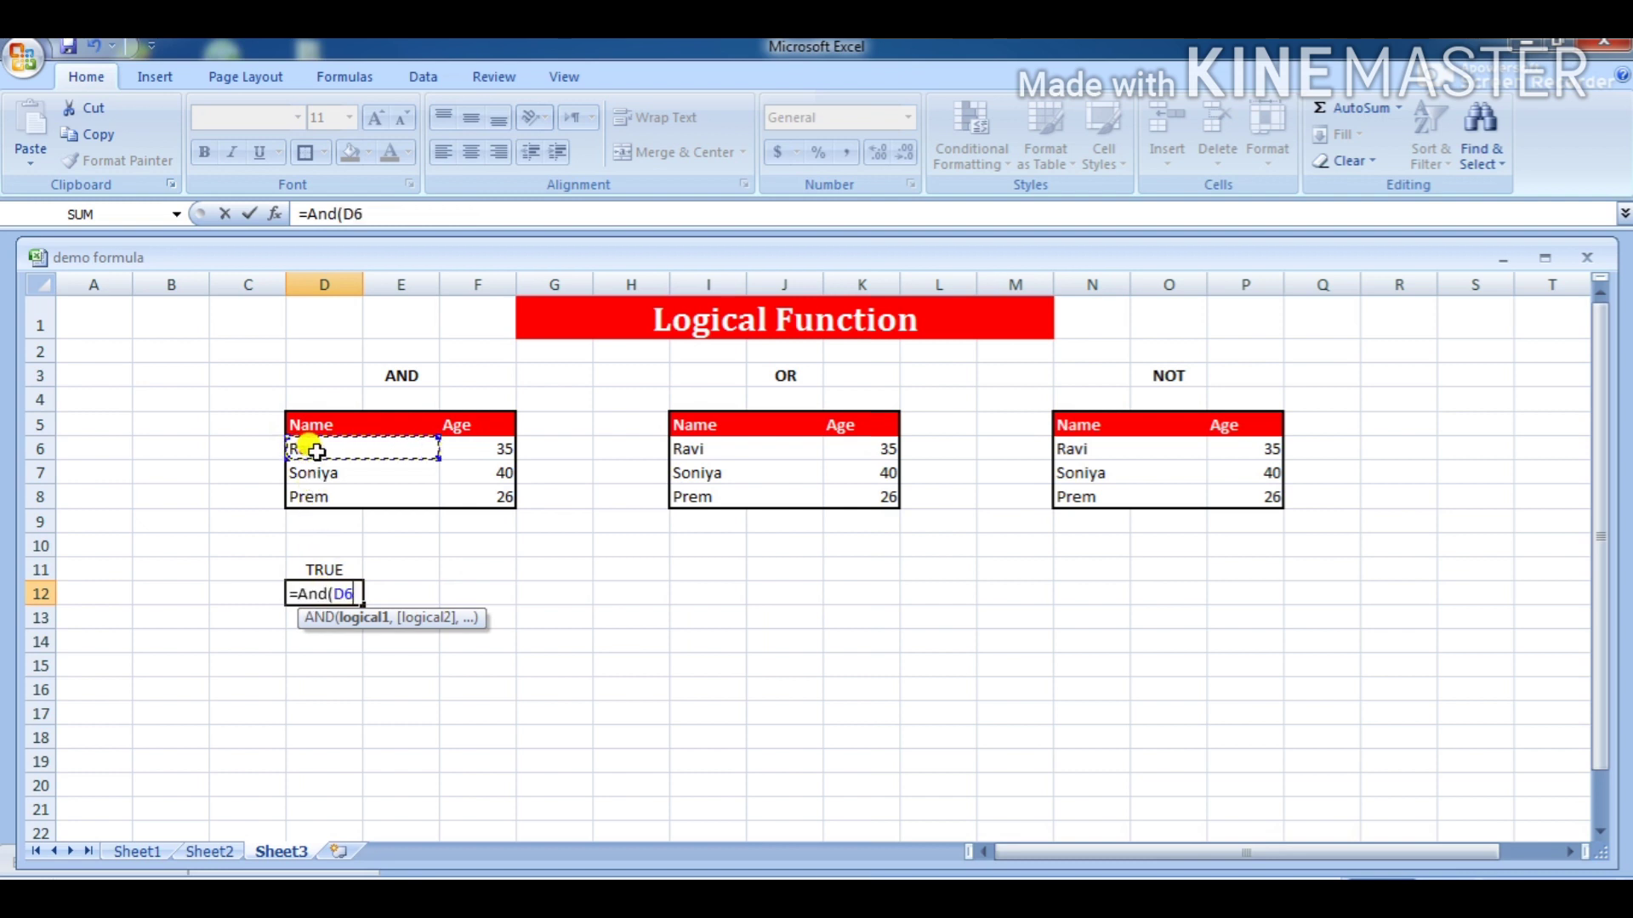
pyautogui.write('="')
pyautogui.write('Rev')
pyautogui.write('i"')
pyautogui.write(',')
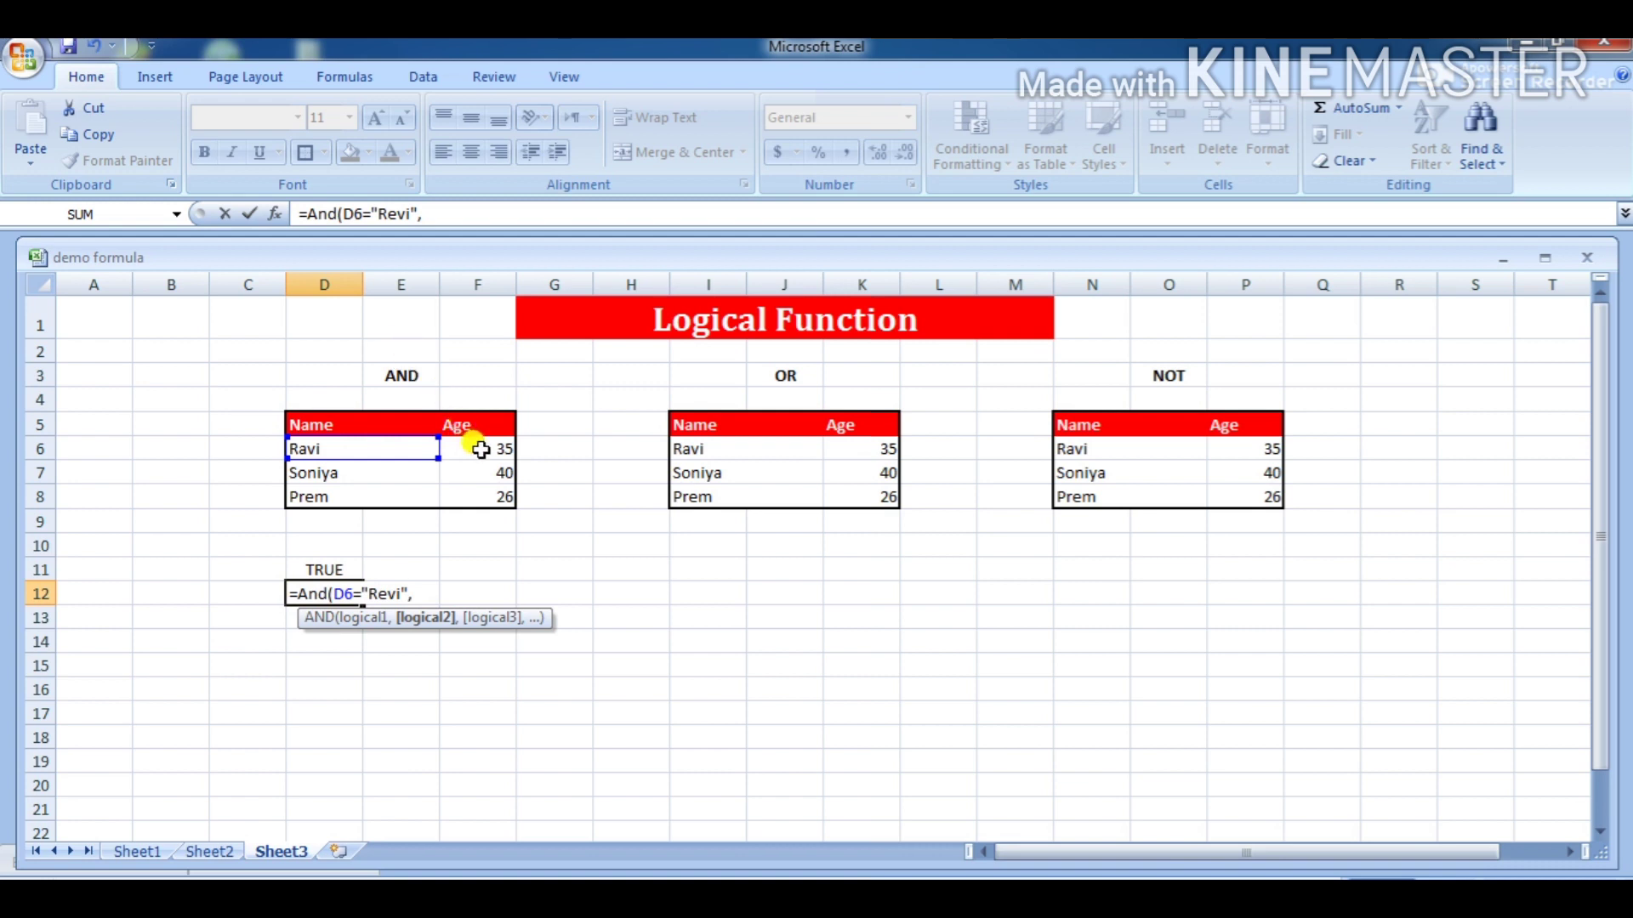
pyautogui.click(480, 449)
pyautogui.write('>')
pyautogui.write('30')
pyautogui.write(')')
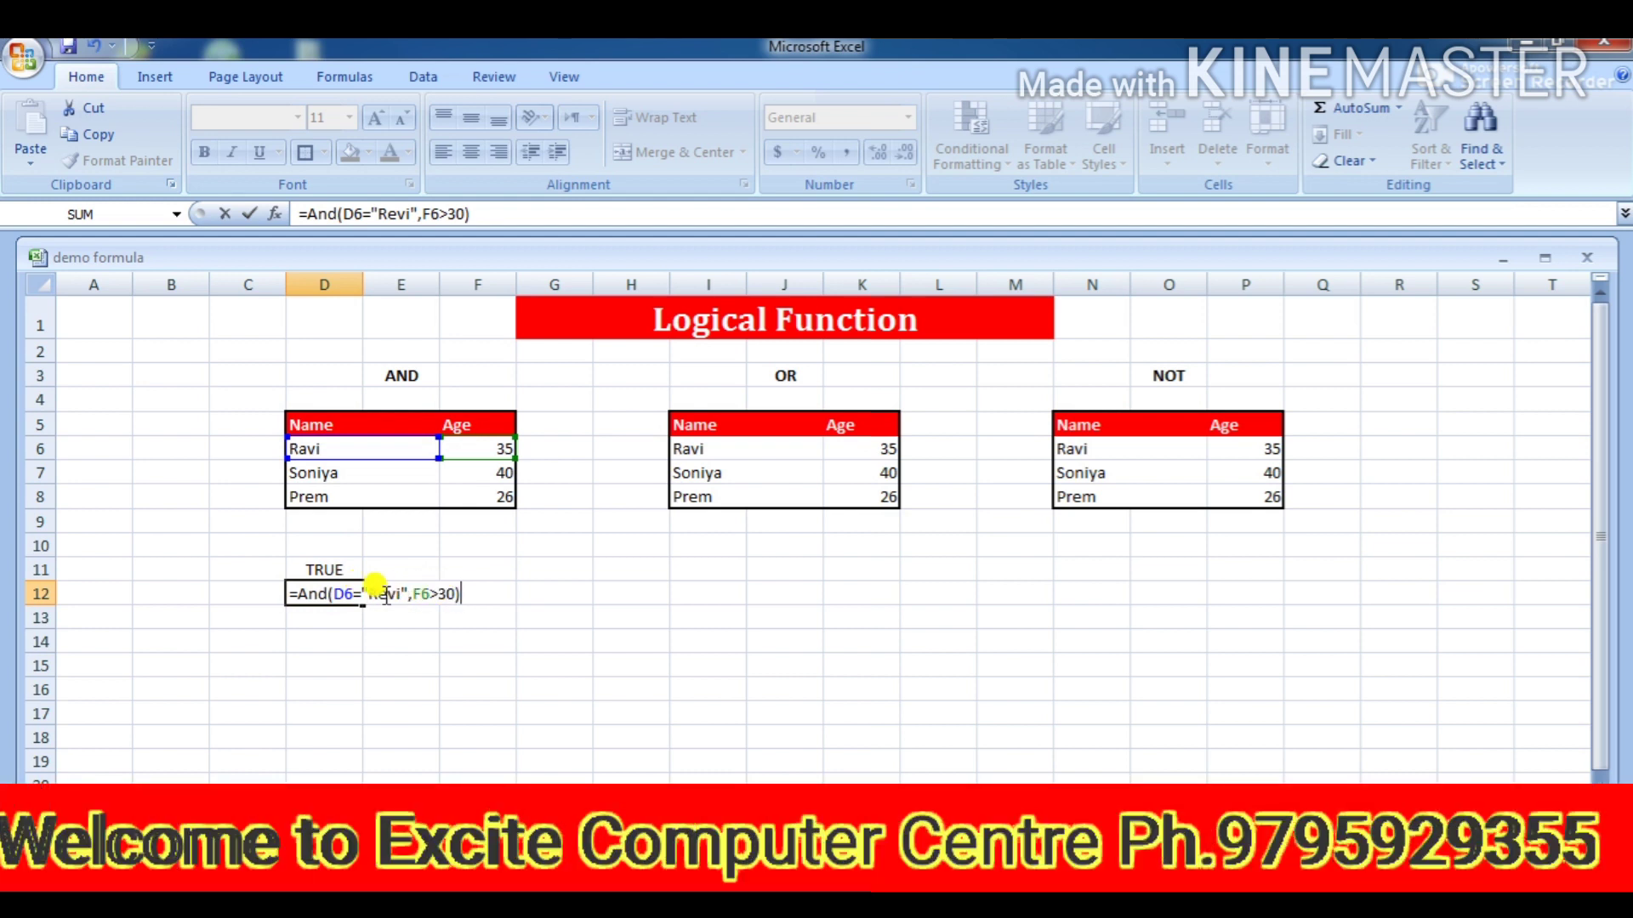
pyautogui.press('Return')
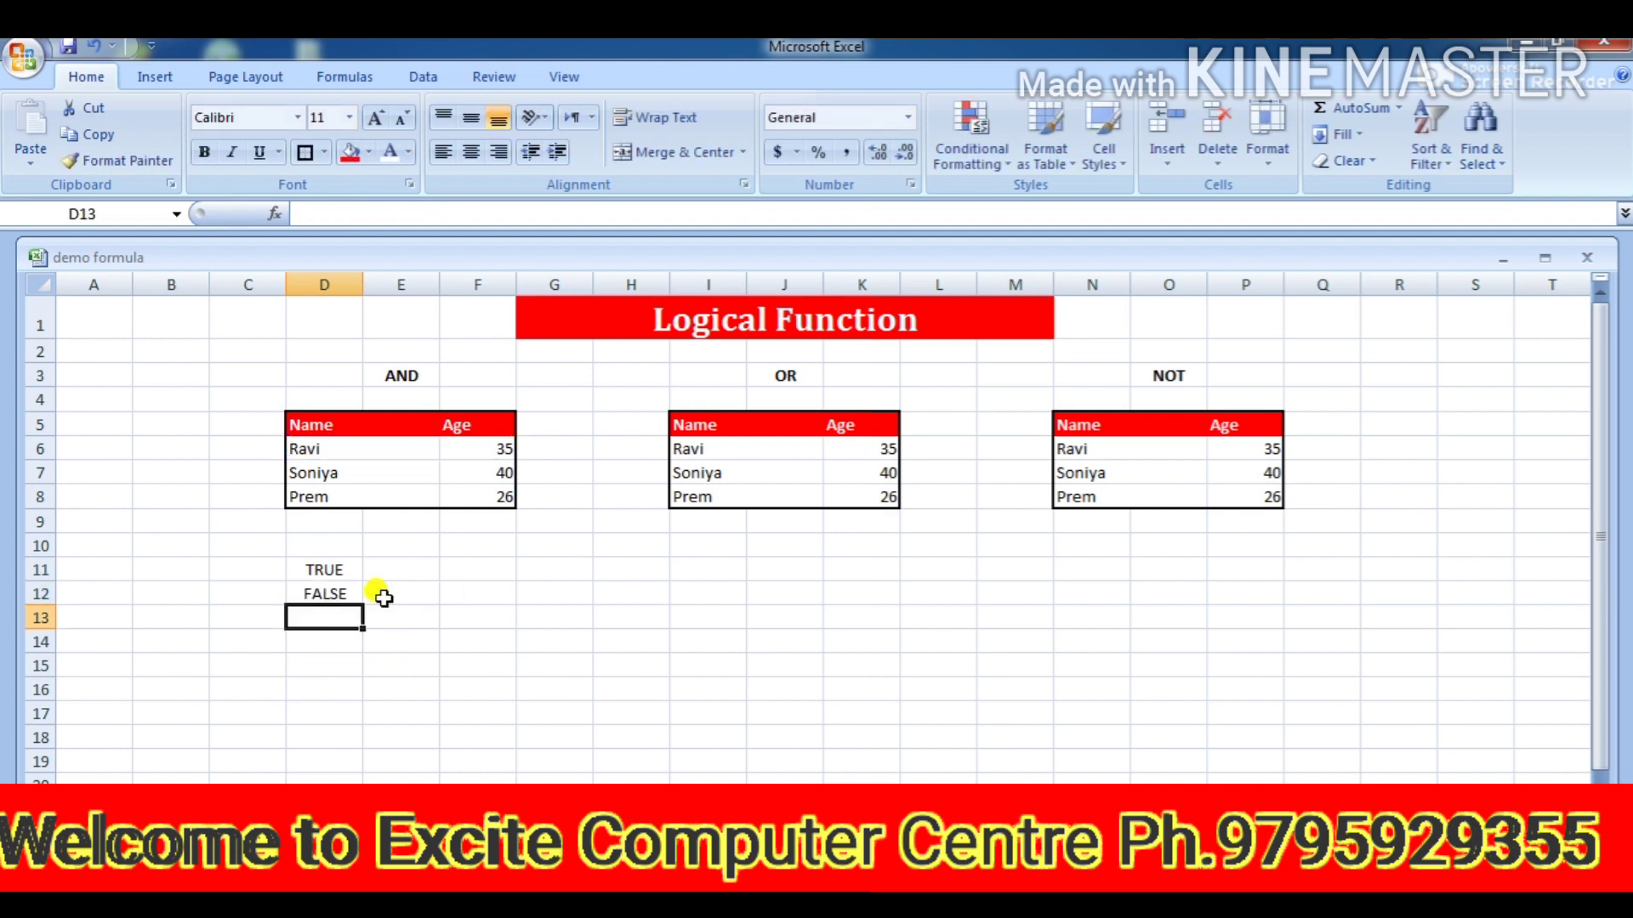
# - Enter an AND formula in D13: D6 equals the misspelled name and F6>36, returning FALSE
pyautogui.write('=')
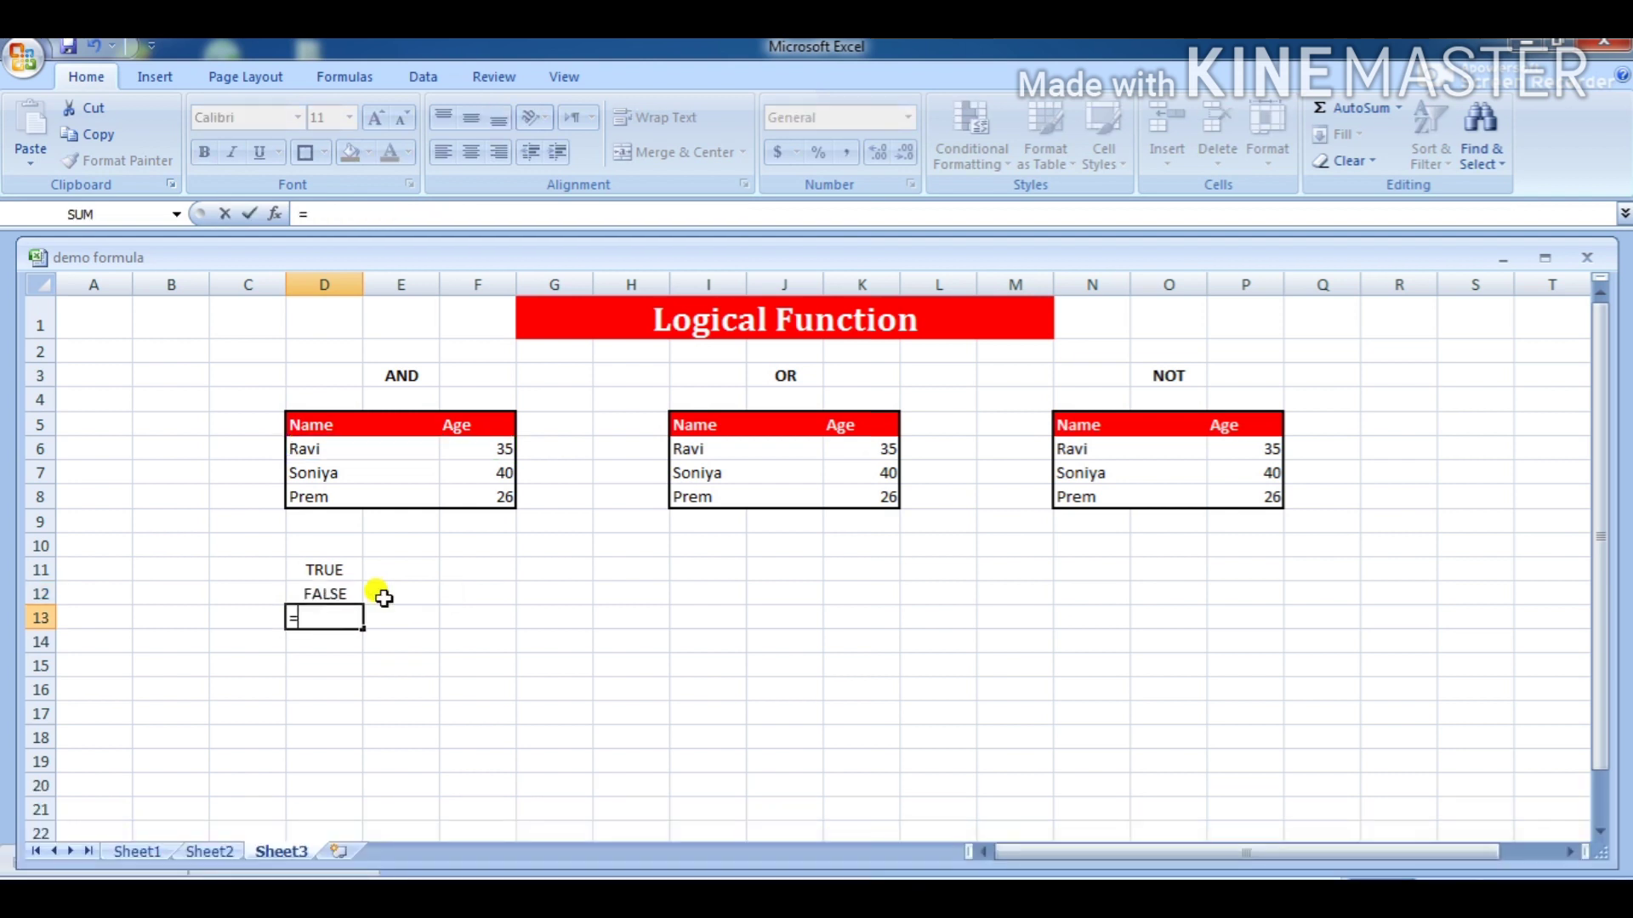
pyautogui.write('and(')
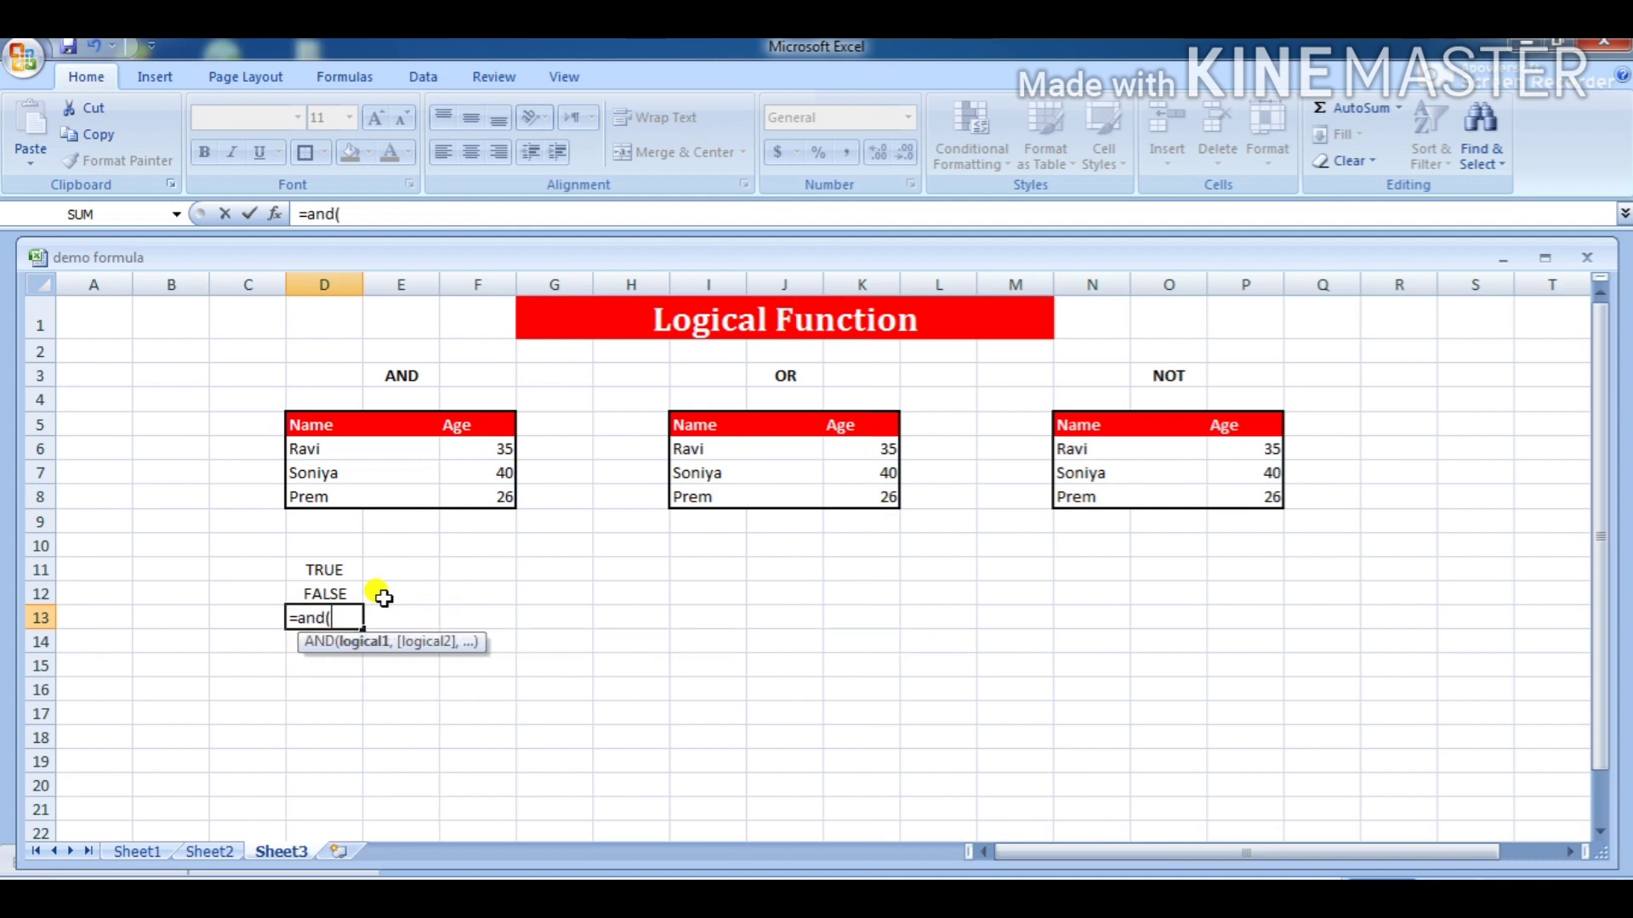
pyautogui.click(328, 448)
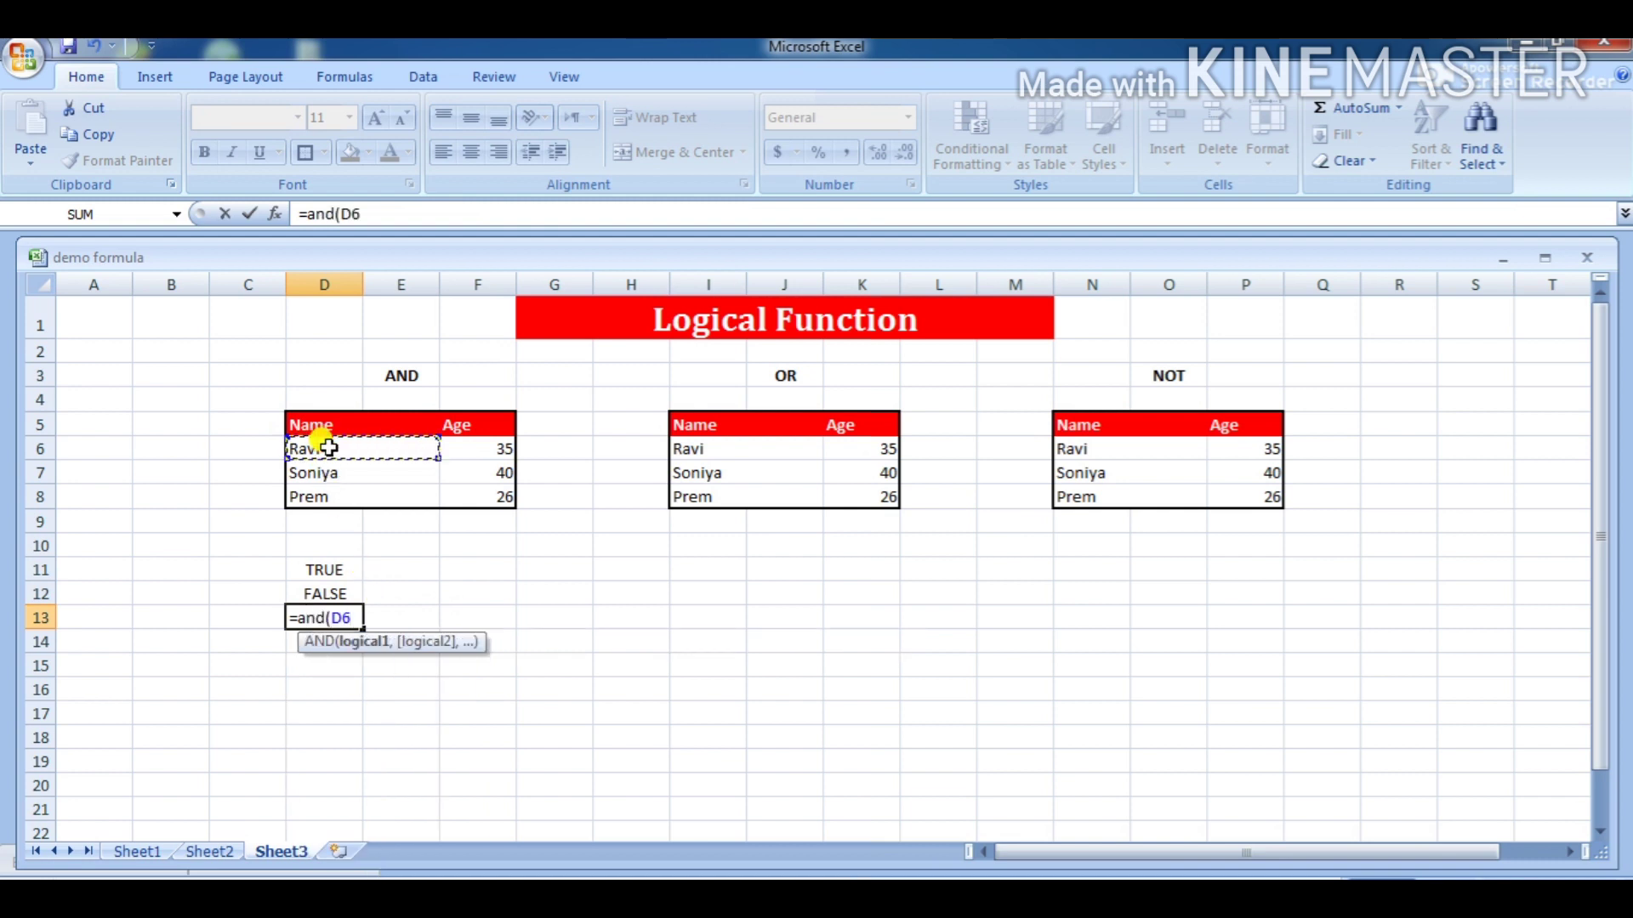
pyautogui.write('=')
pyautogui.write('"Re')
pyautogui.write('vi"')
pyautogui.write(',')
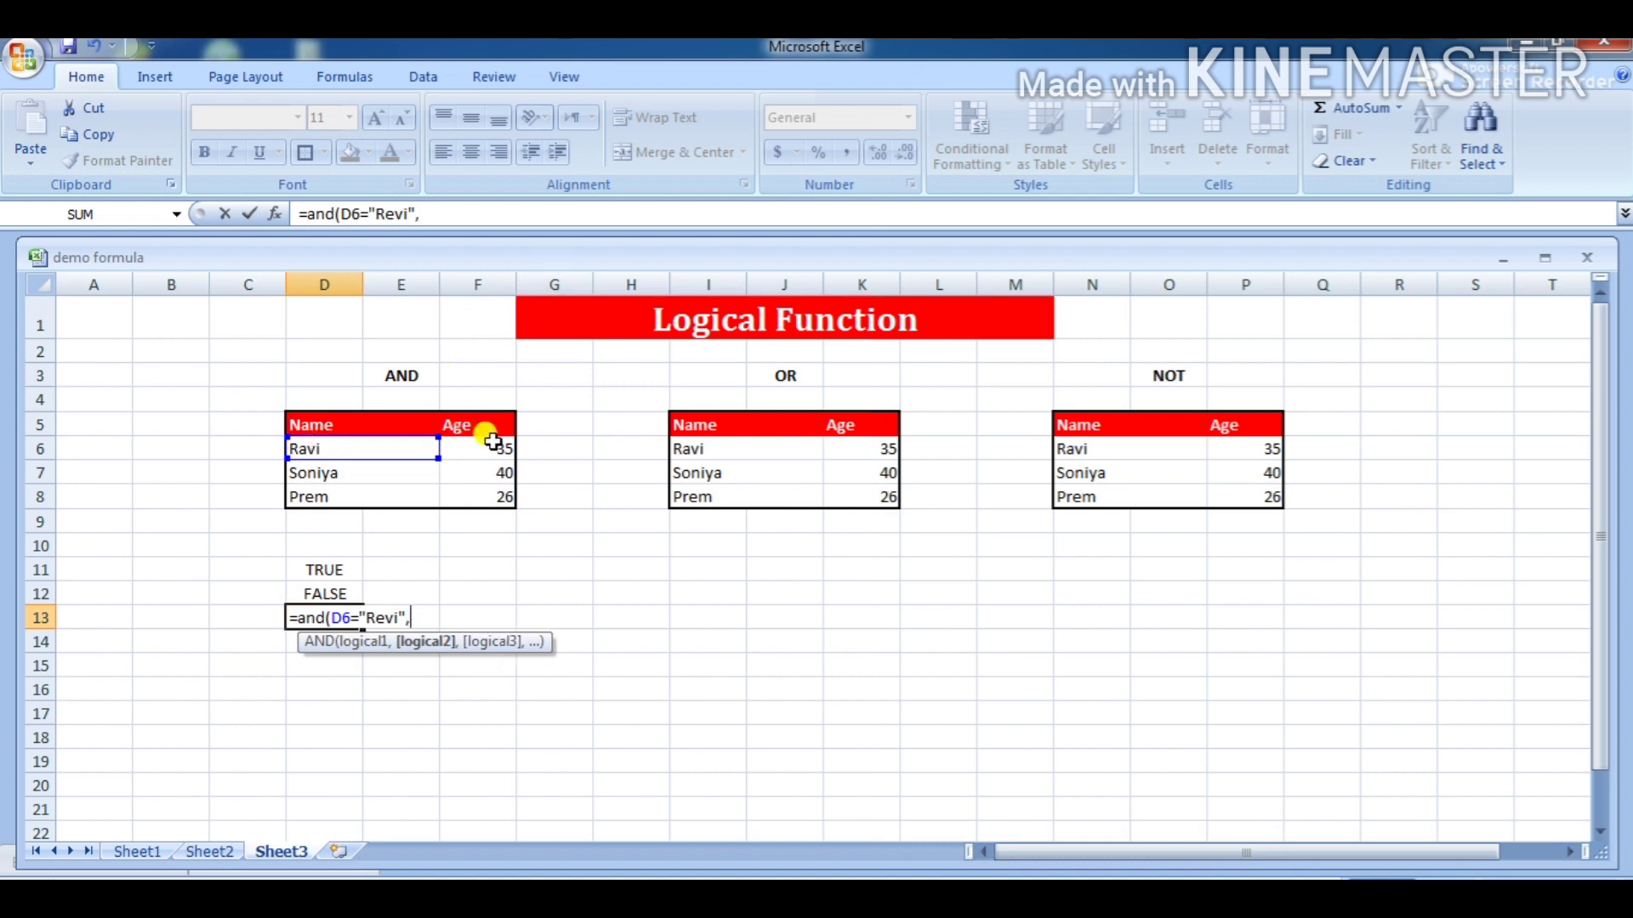
pyautogui.click(492, 448)
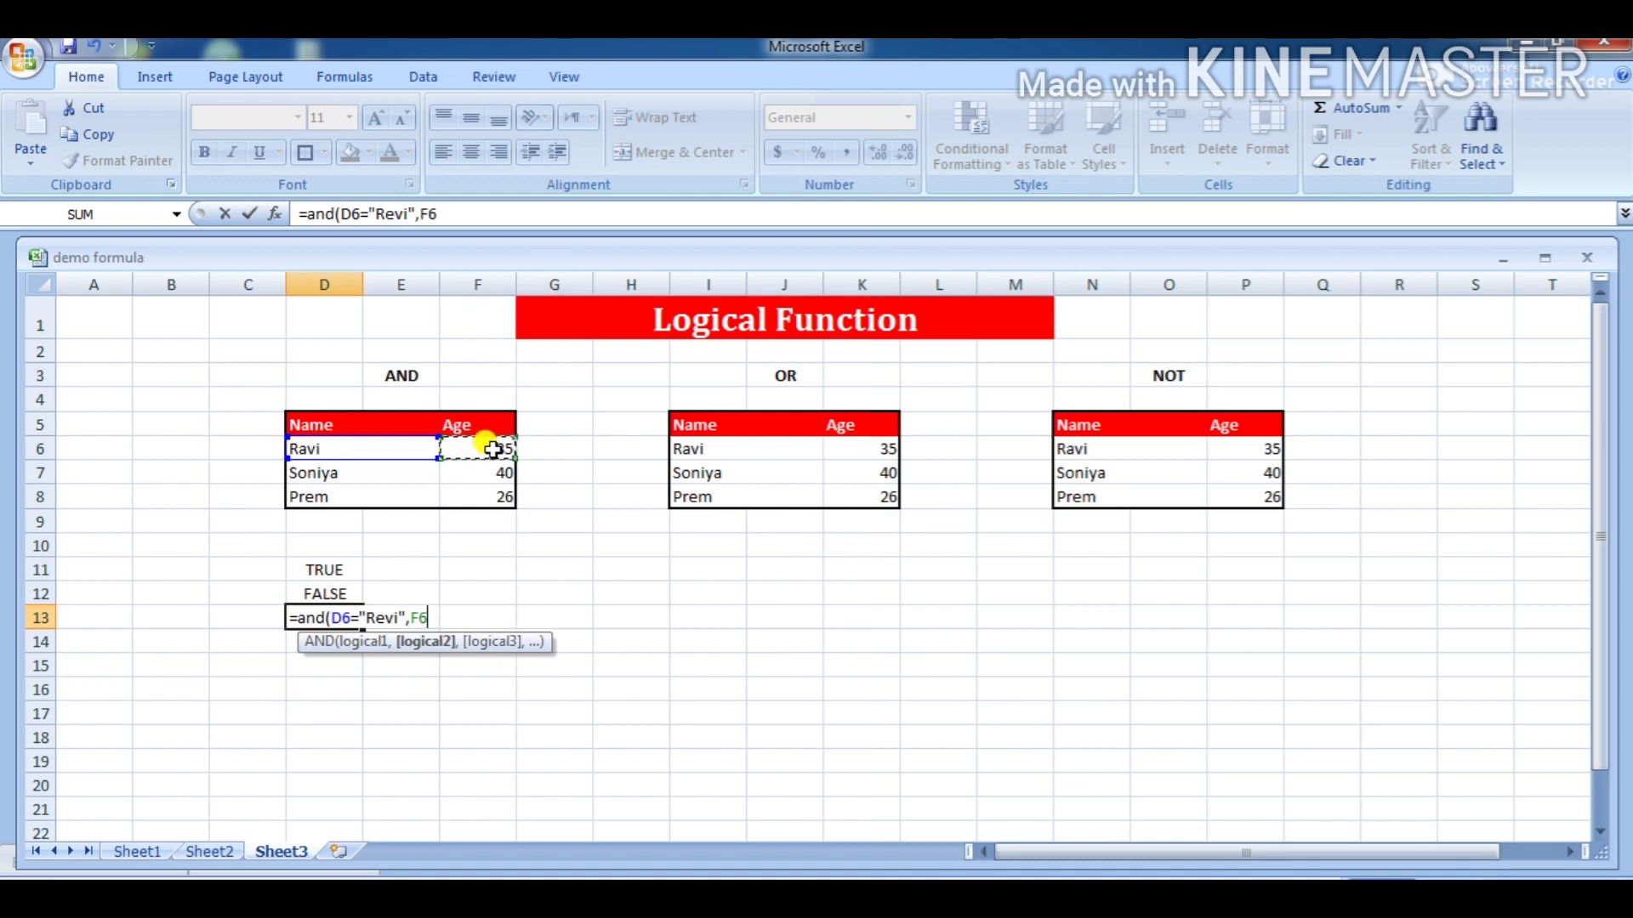
pyautogui.write('>')
pyautogui.write('36')
pyautogui.write(')')
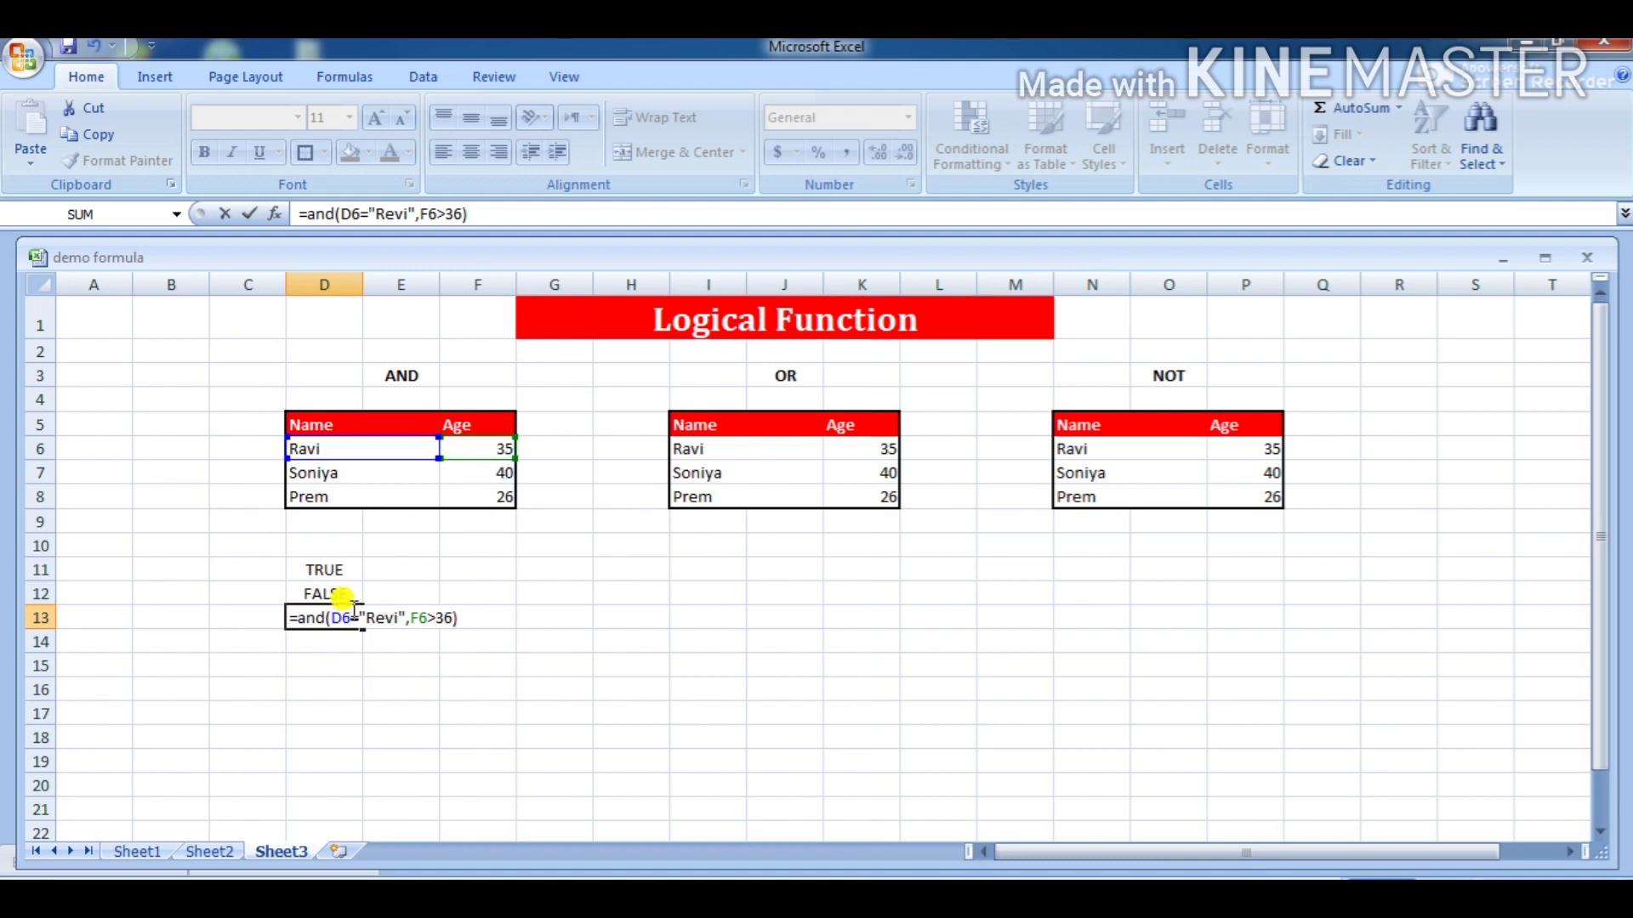
pyautogui.press('Return')
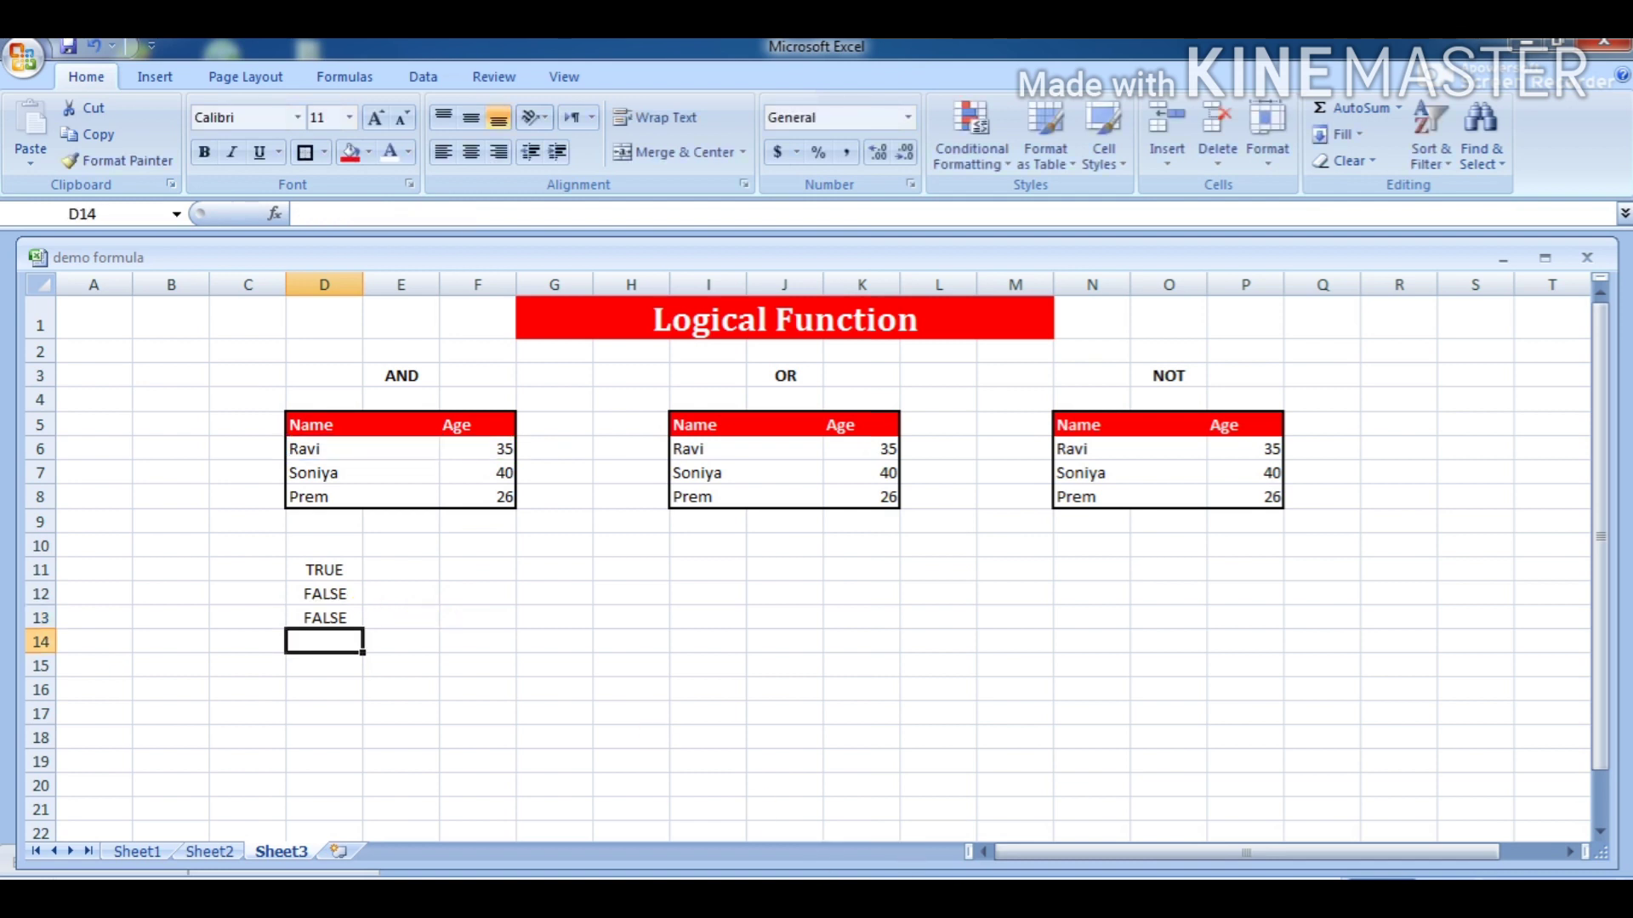
pyautogui.click(1033, 877)
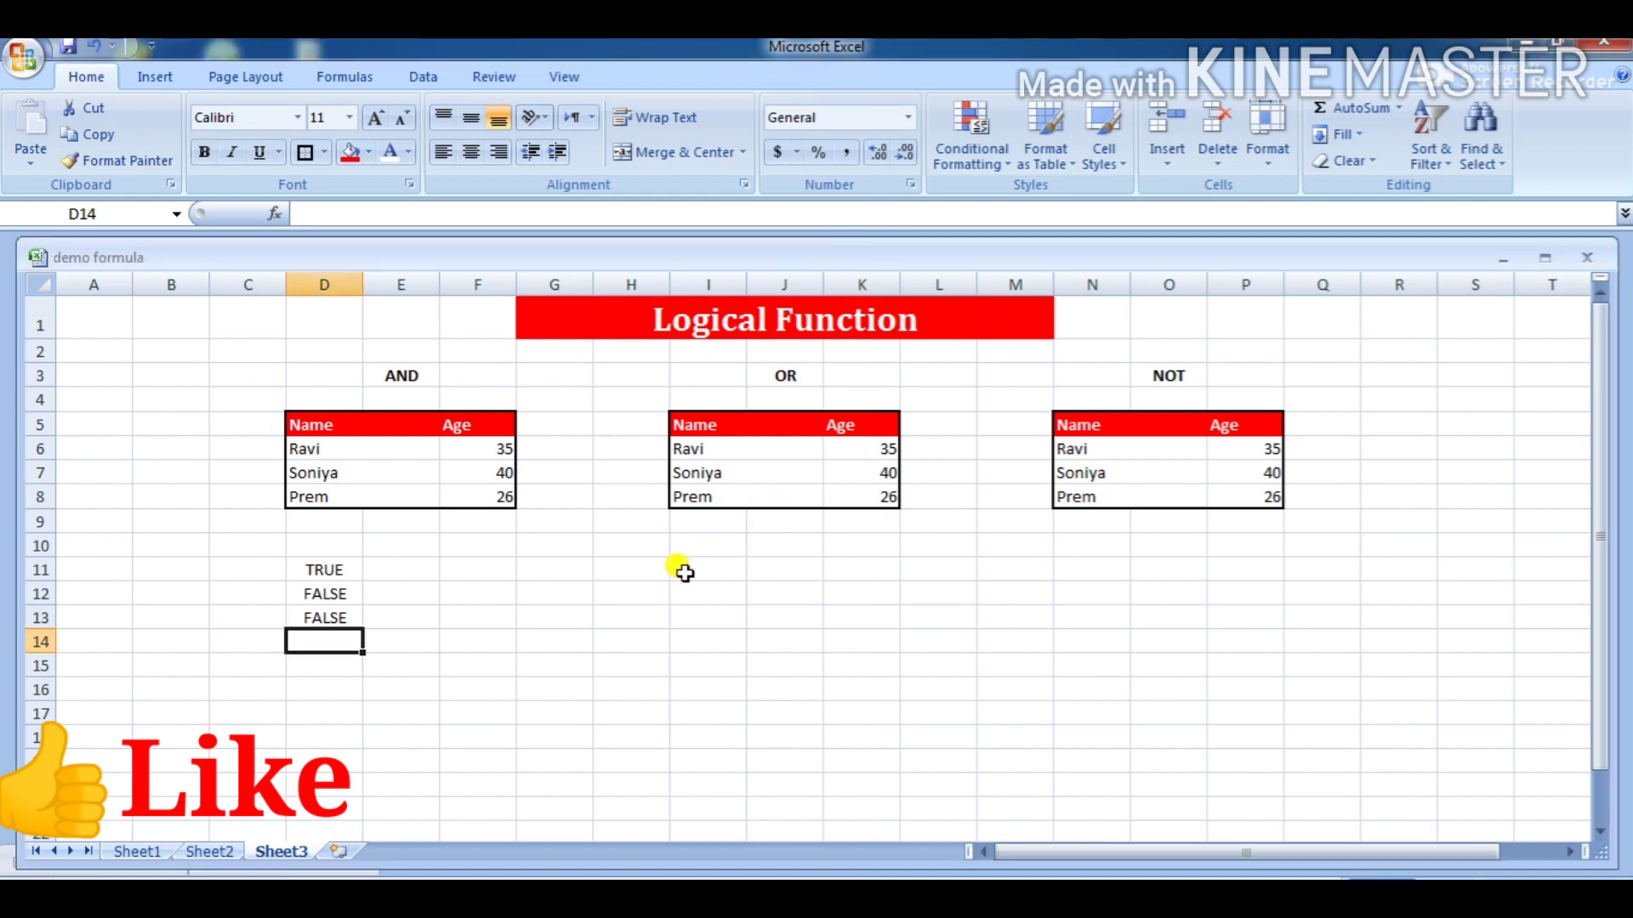
# - Enter =or(I6=<first listed name>,K6>30) in I11 under the OR table; it returns TRUE
pyautogui.click(685, 571)
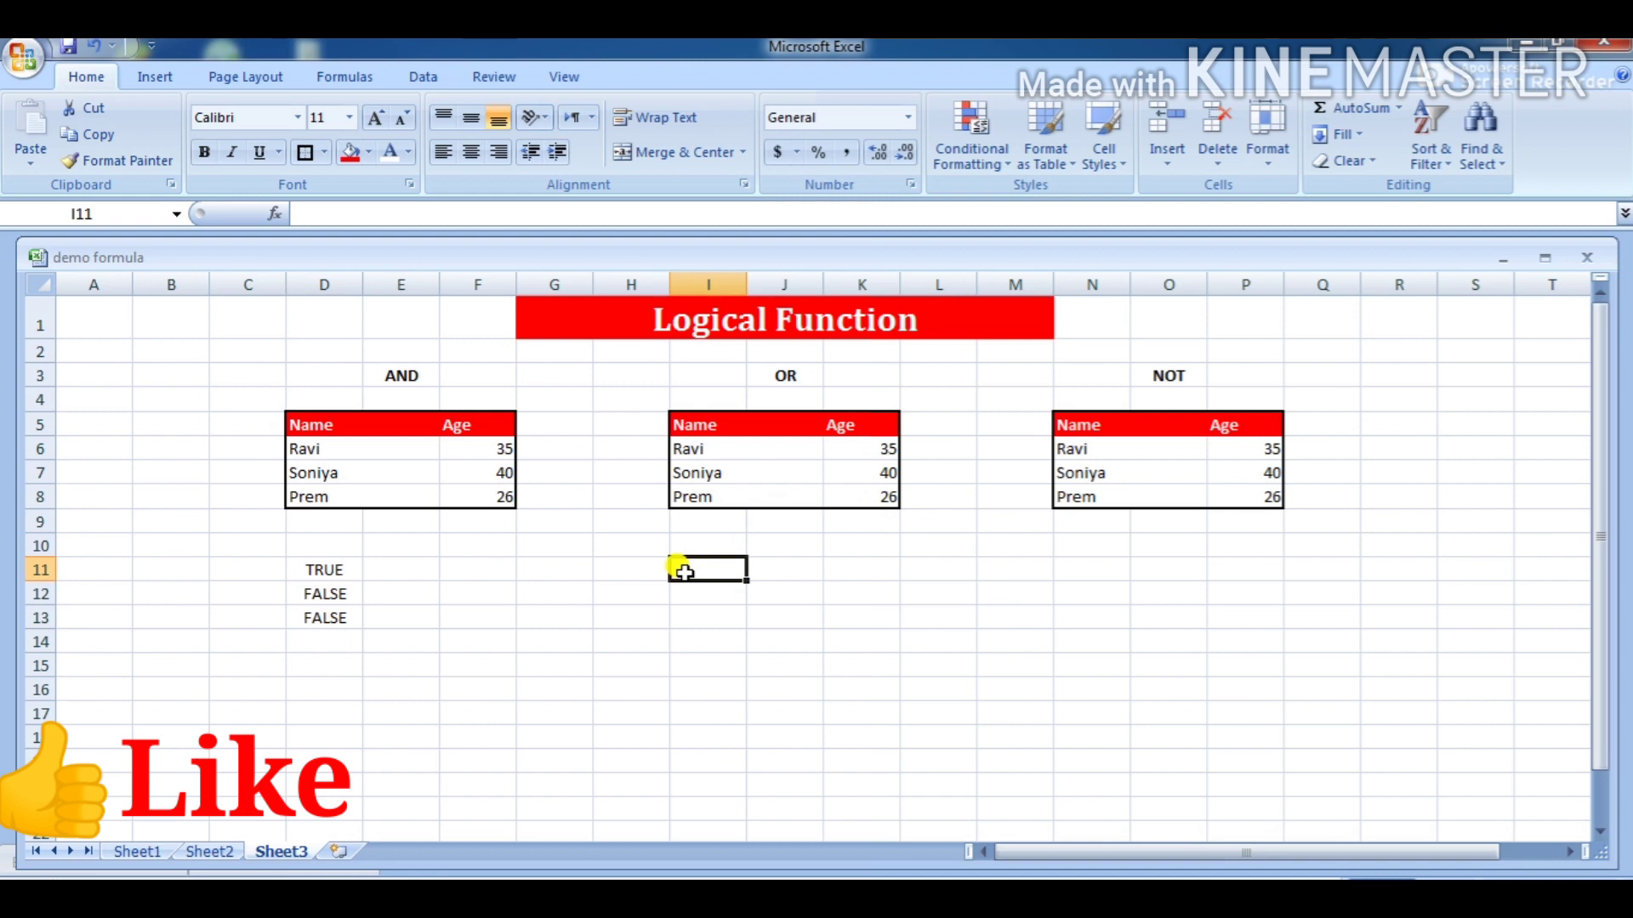
pyautogui.write('=or')
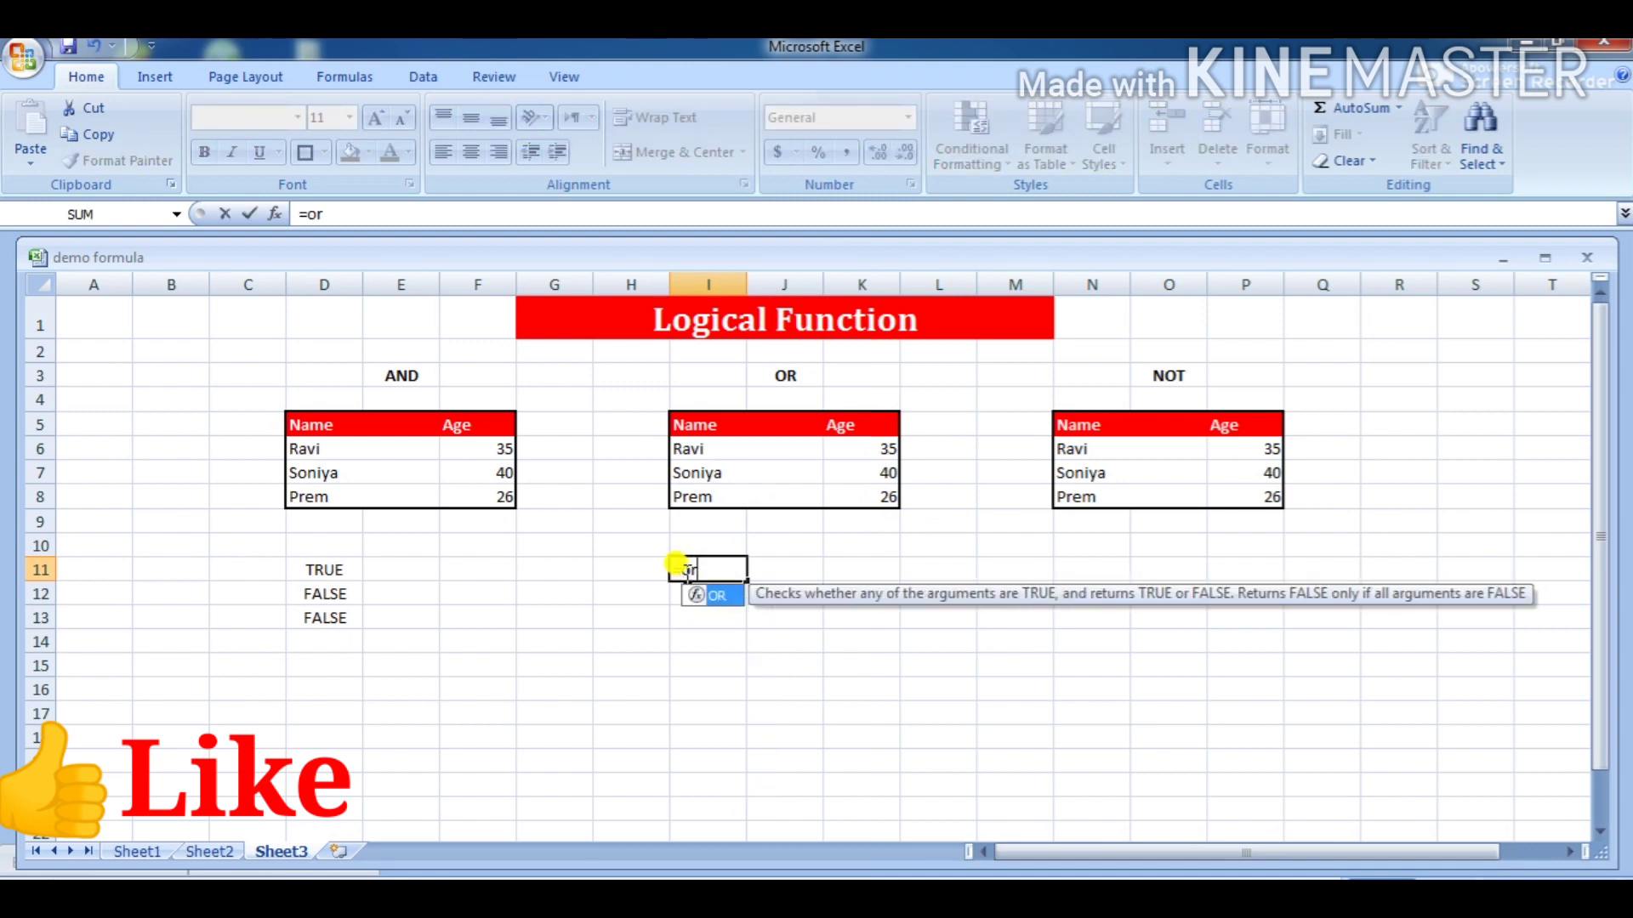
pyautogui.write('(')
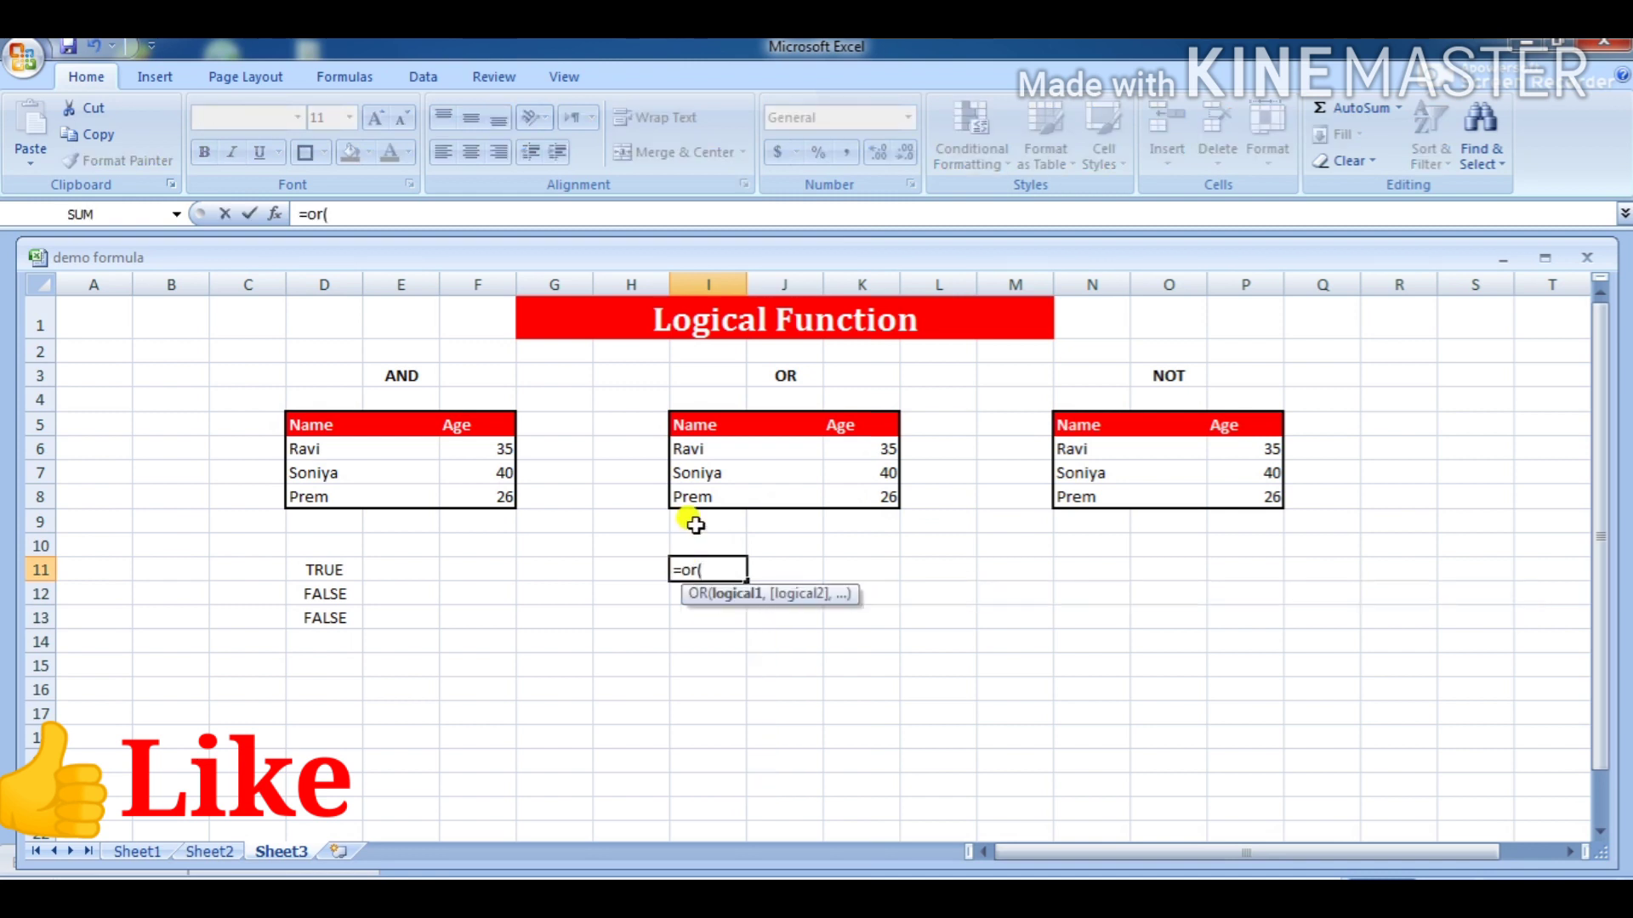
pyautogui.click(704, 450)
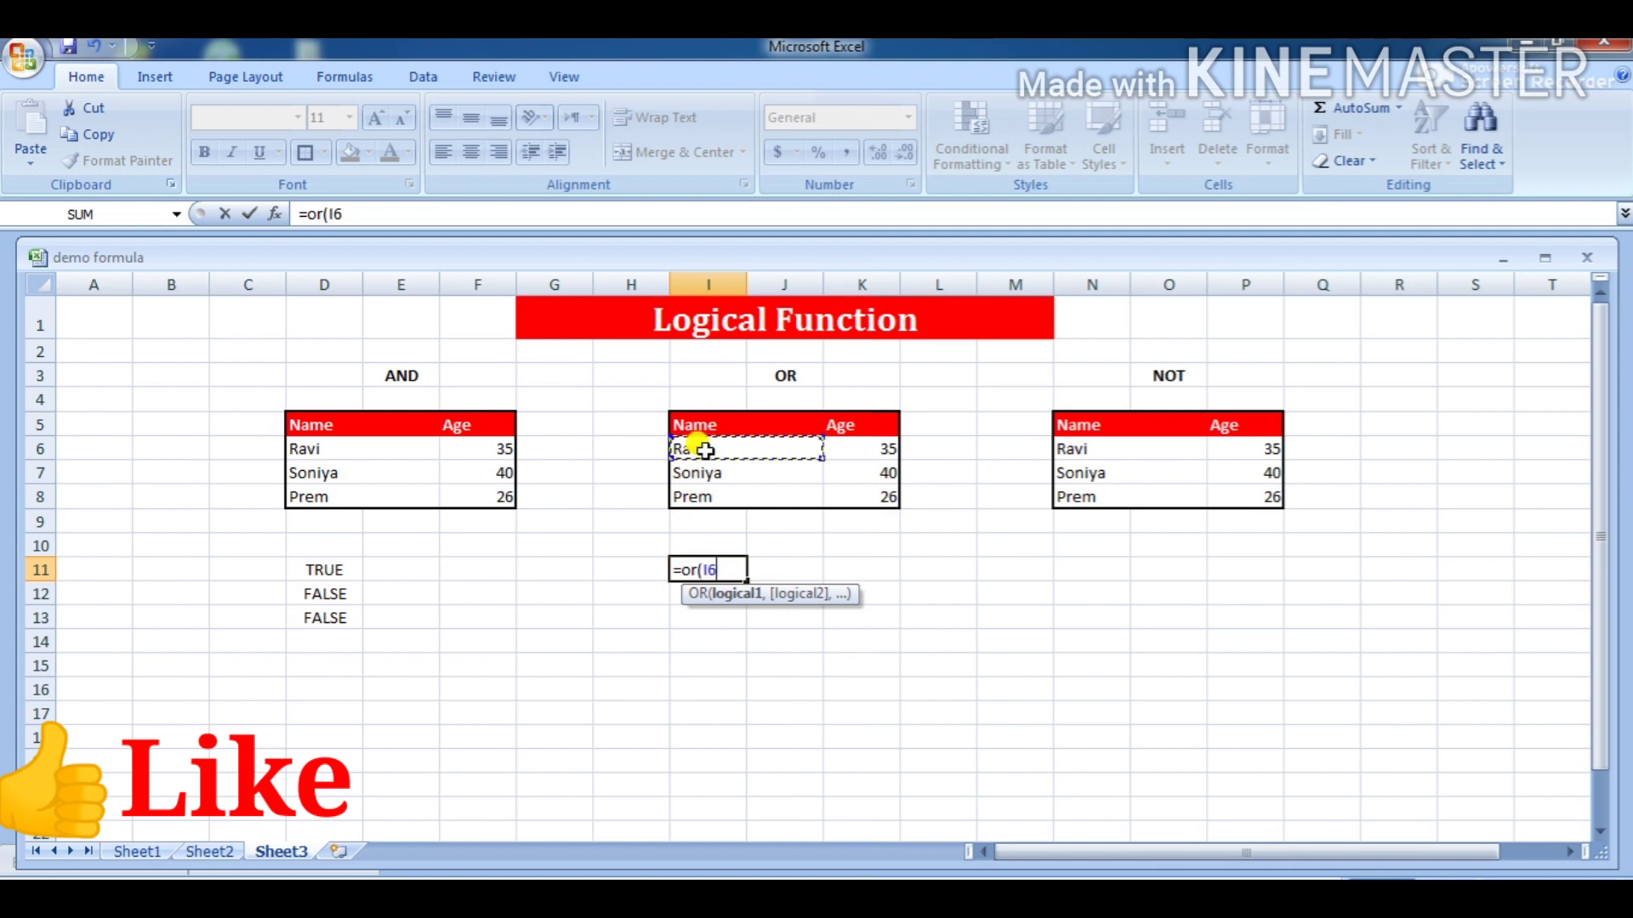
pyautogui.write('=')
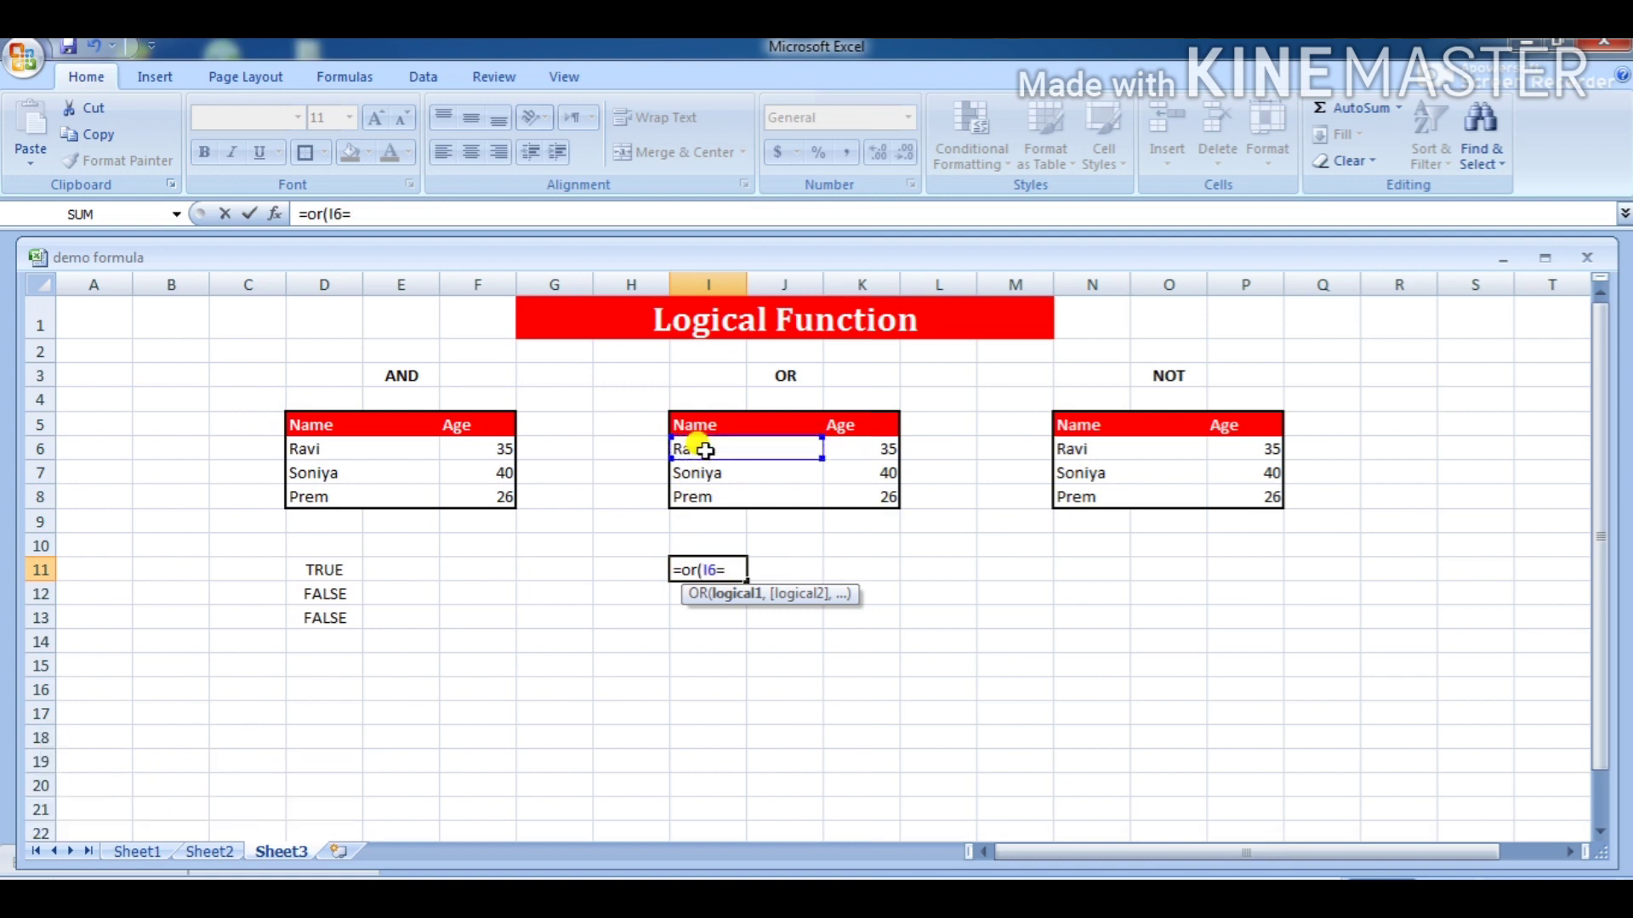
pyautogui.write('"Ra')
pyautogui.write('vi')
pyautogui.write('"')
pyautogui.write(',')
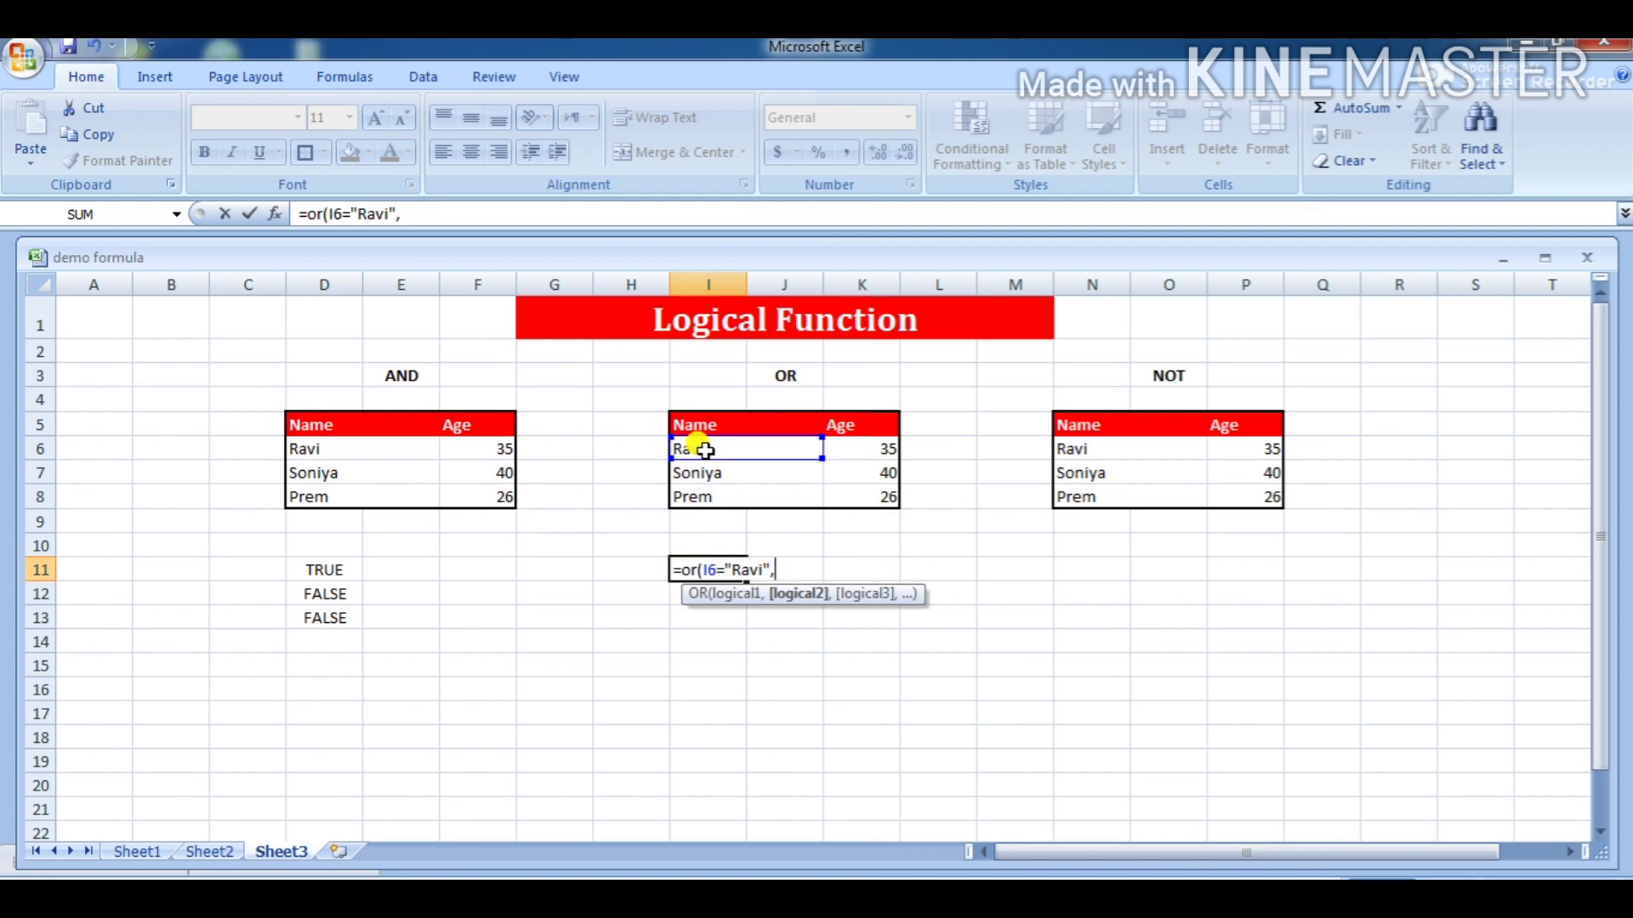
pyautogui.click(863, 449)
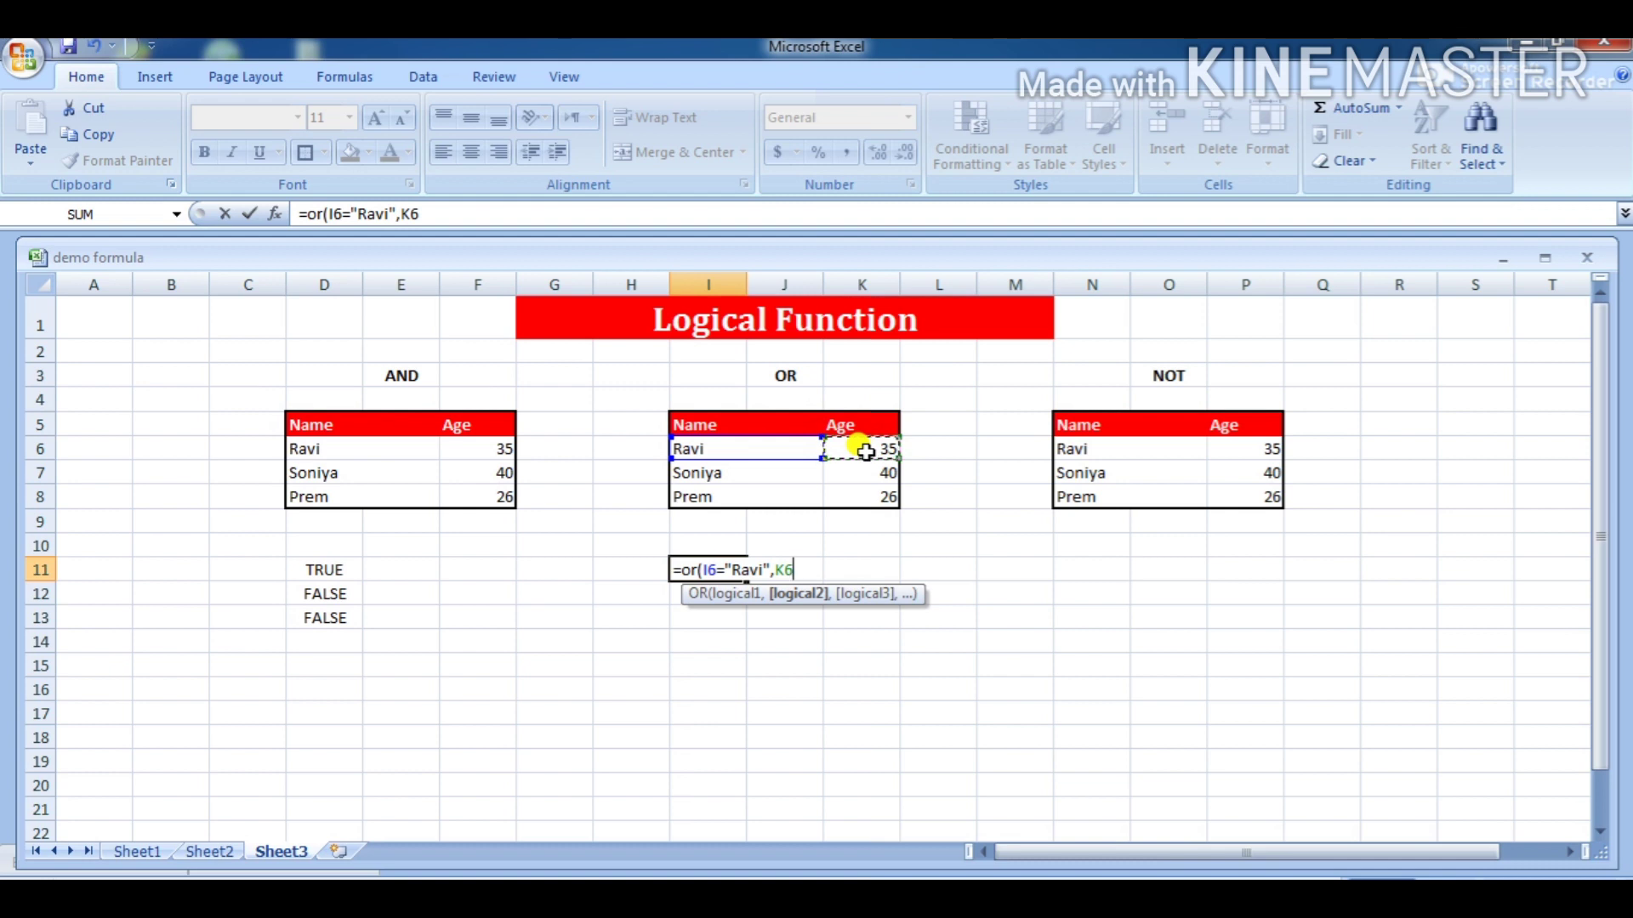
pyautogui.write('>')
pyautogui.write('30')
pyautogui.press('Return')
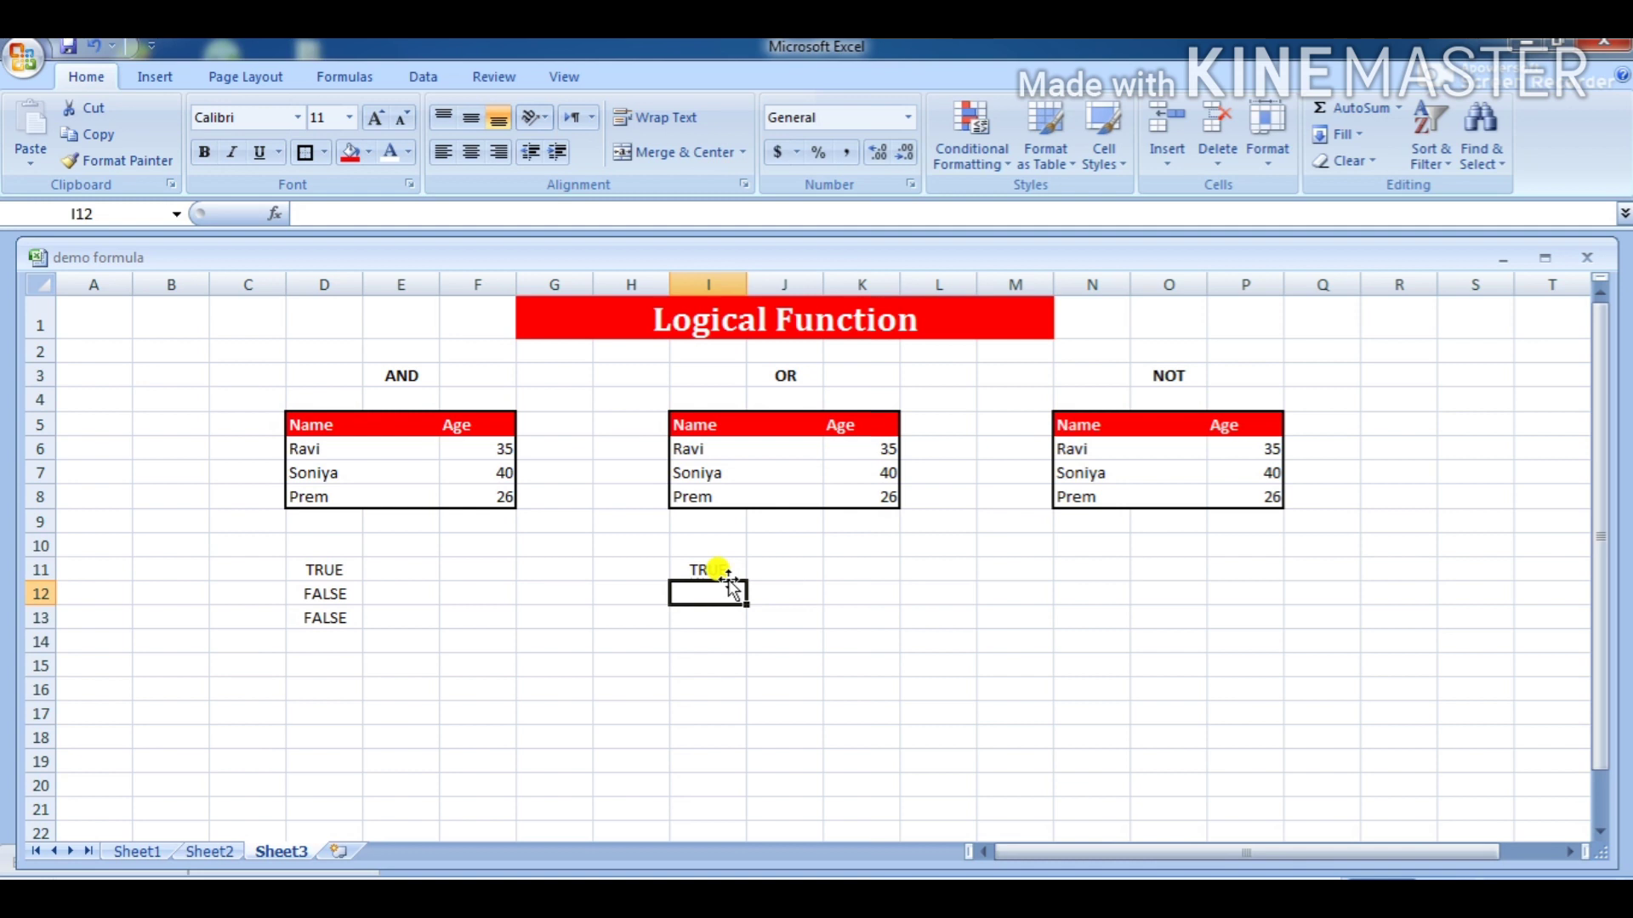
# - Build an OR formula in I12 testing I7 against the second listed name or K7>35
pyautogui.write('=')
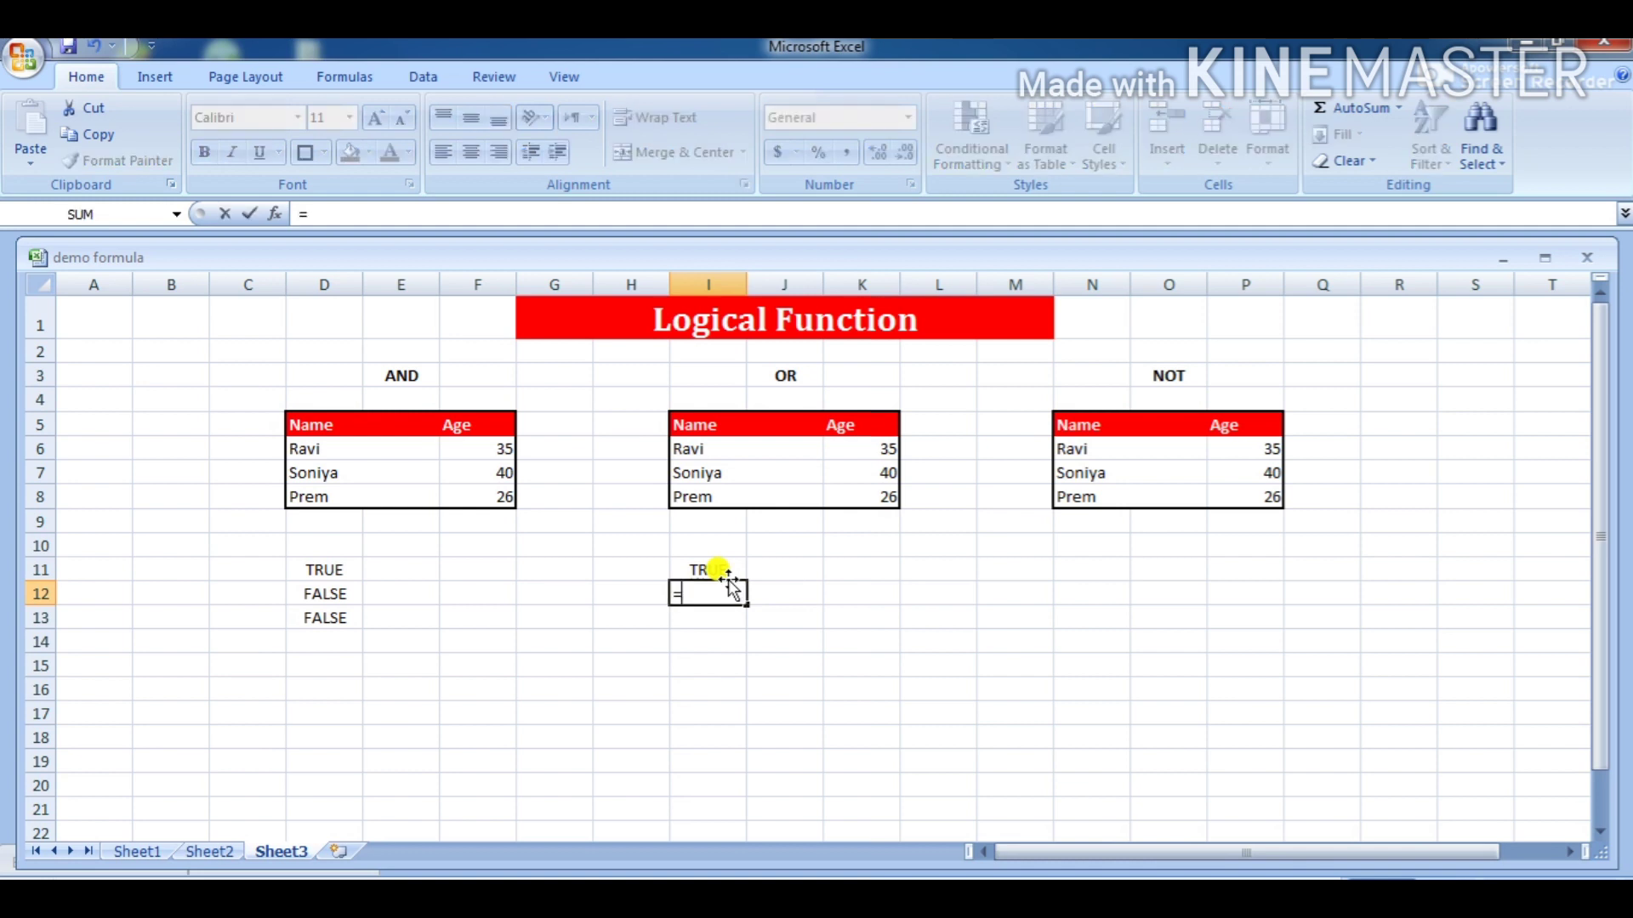
pyautogui.write('or(')
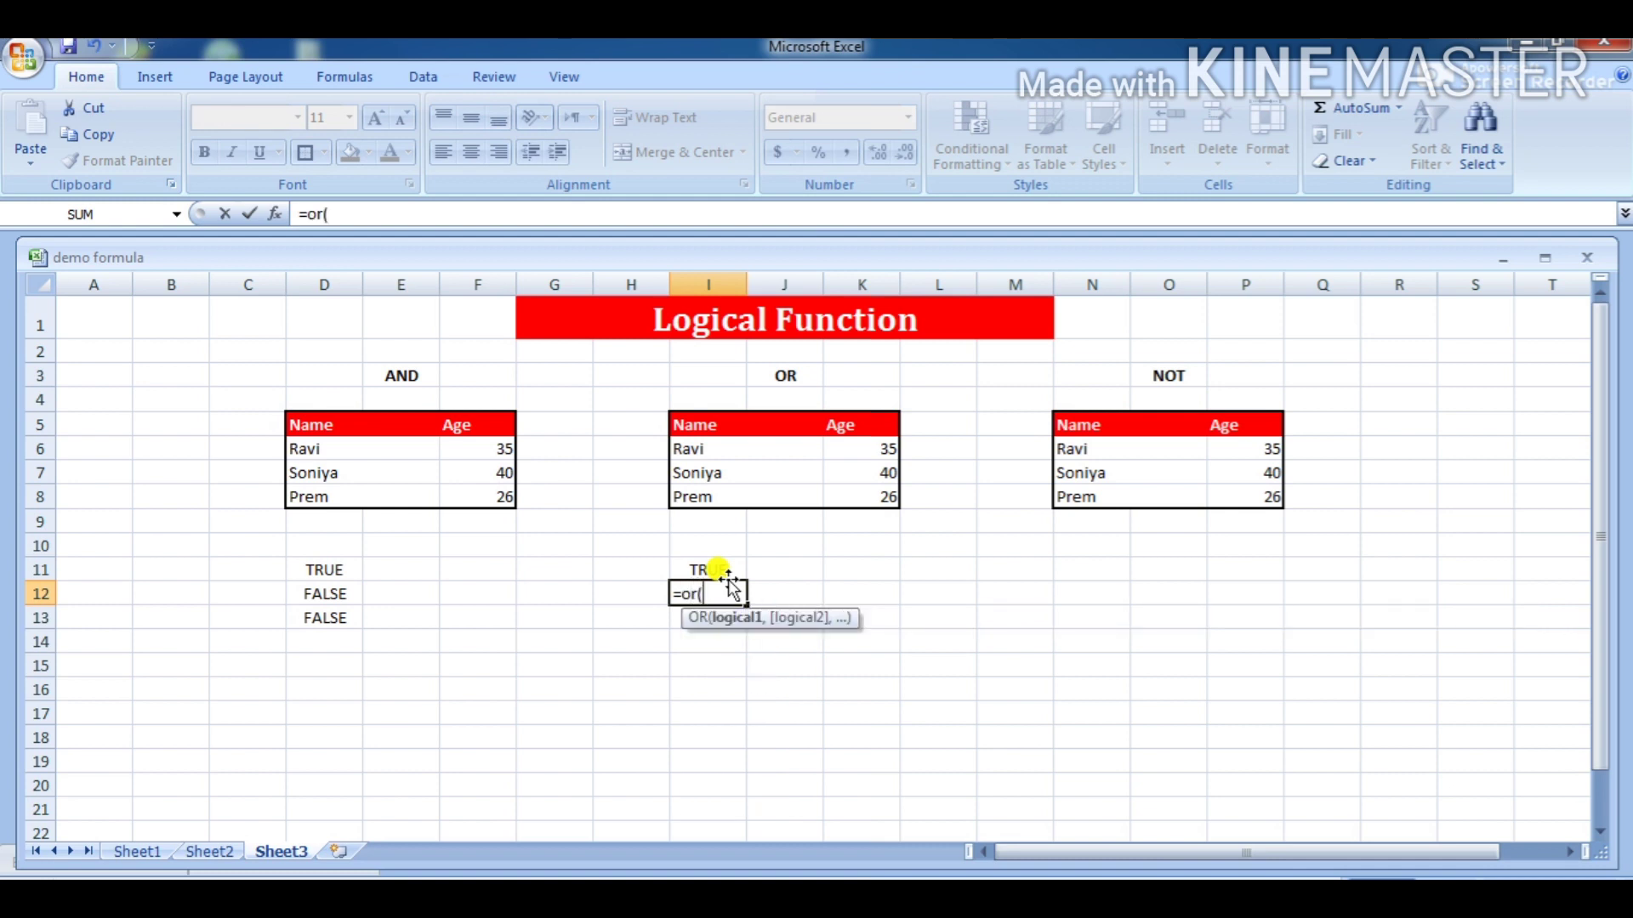
pyautogui.write('Ra')
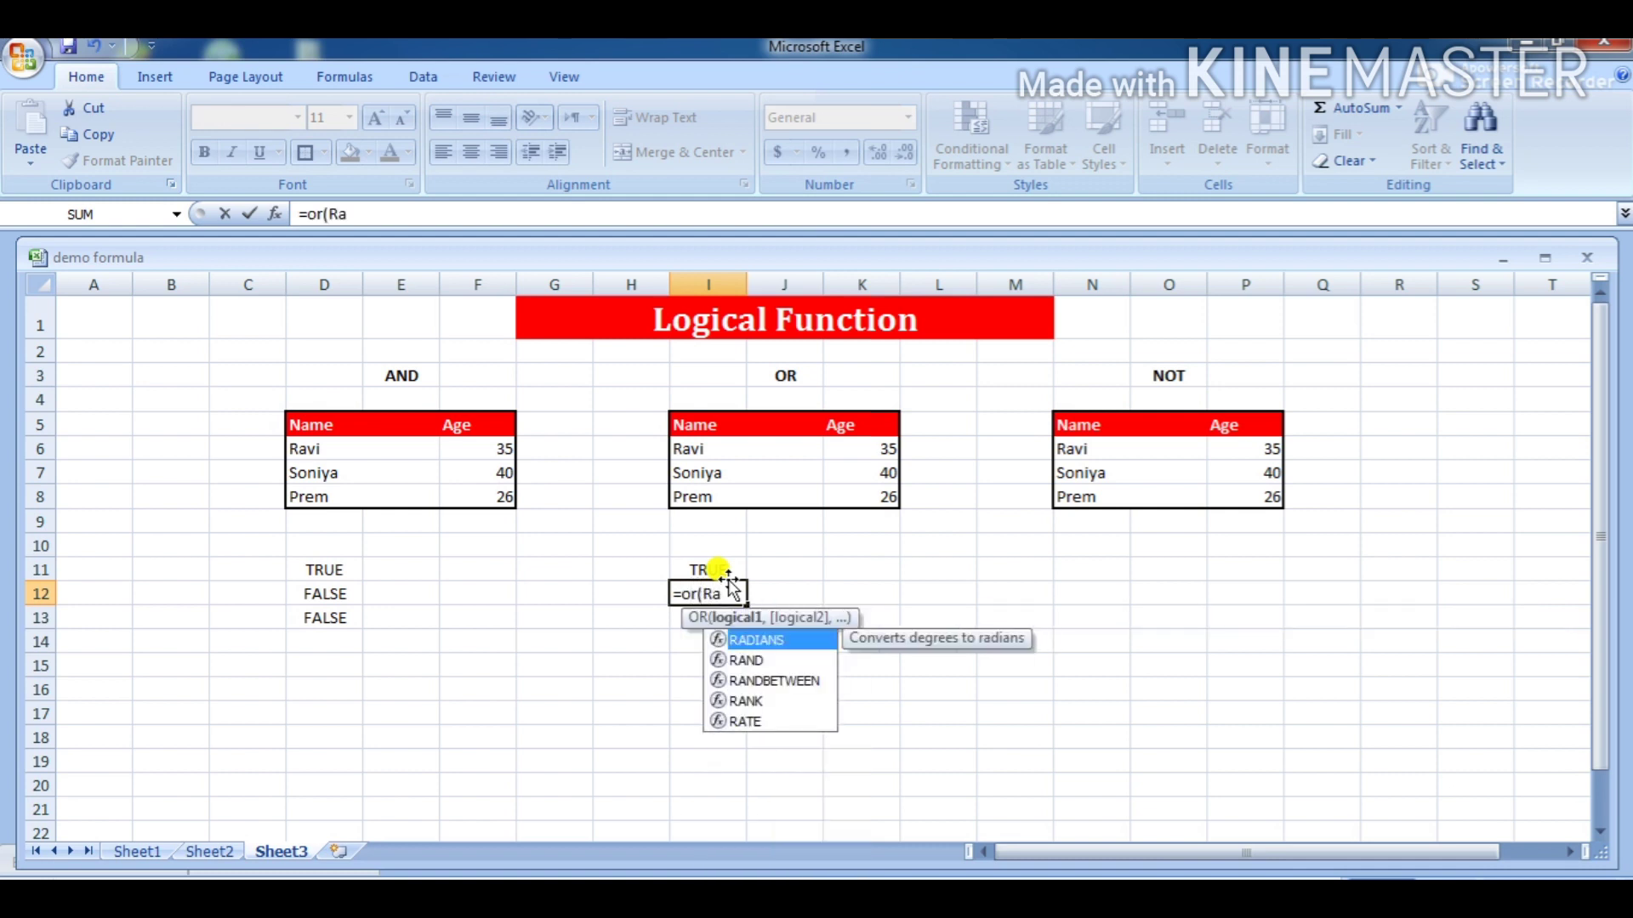
pyautogui.write('vi=')
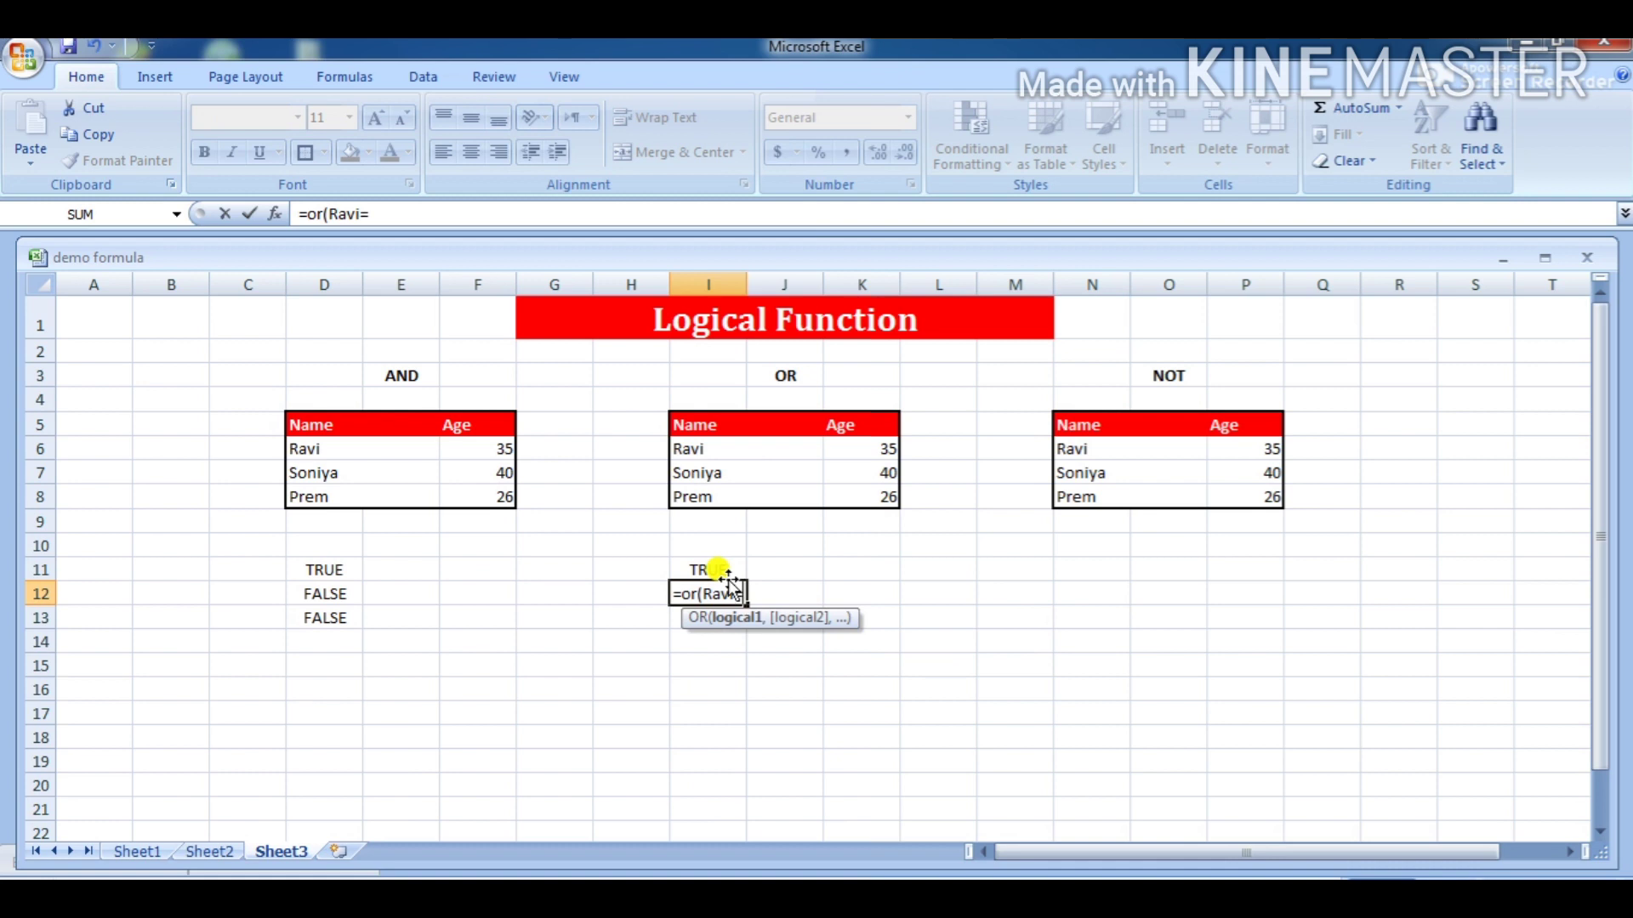
pyautogui.write('"R')
pyautogui.write('evi')
pyautogui.write('"')
pyautogui.write(',')
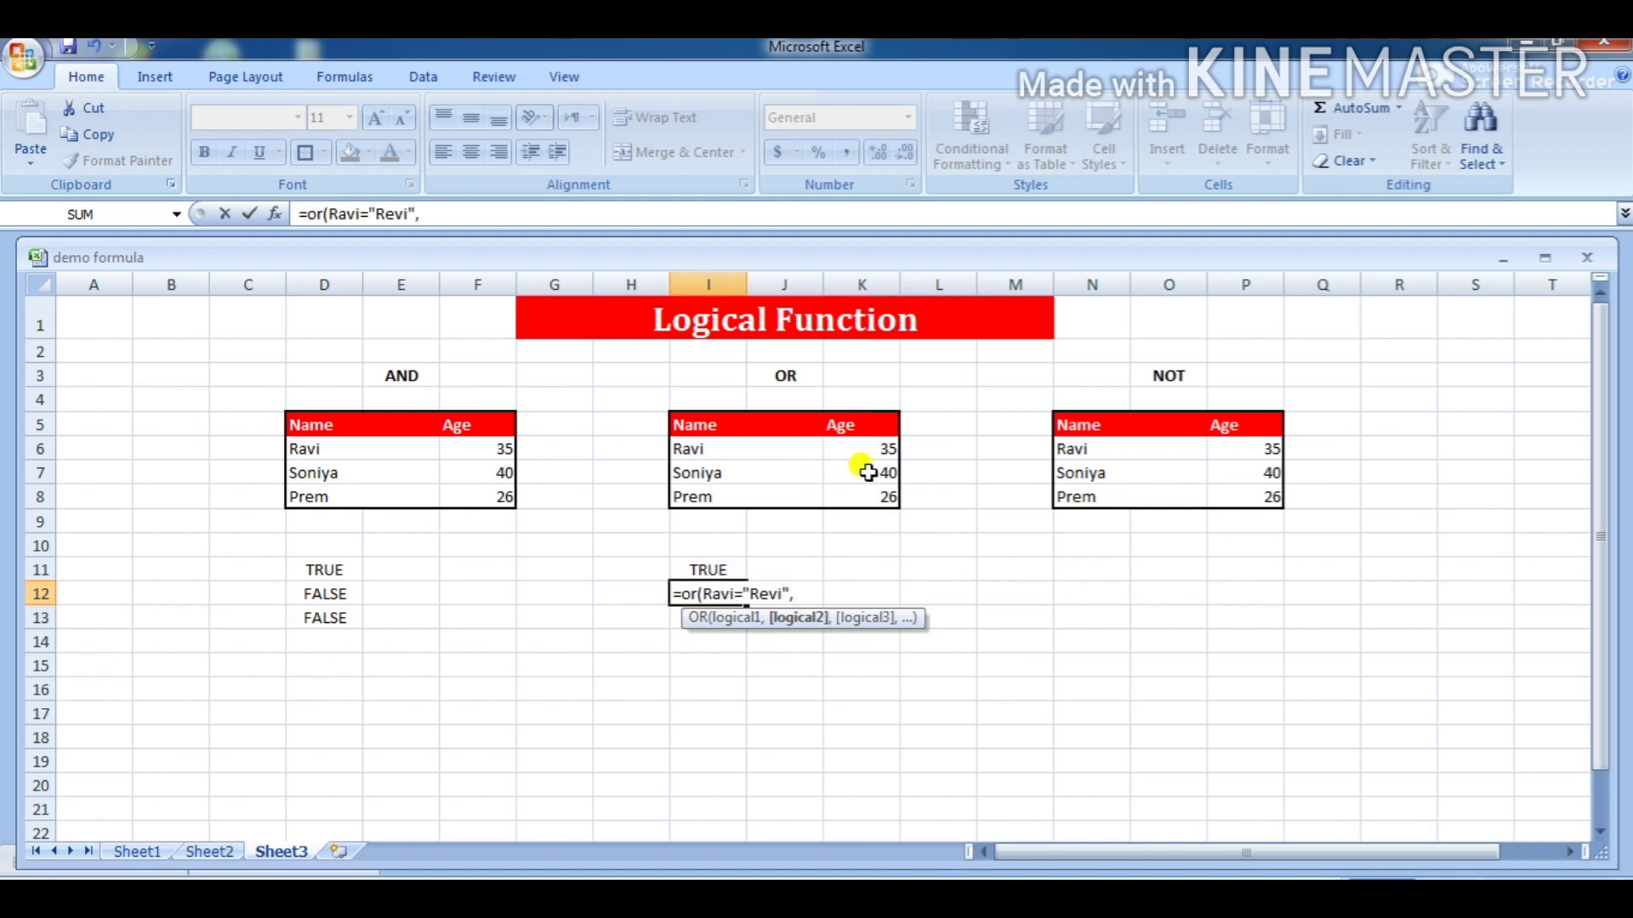
pyautogui.click(865, 473)
pyautogui.write('>')
pyautogui.write('35')
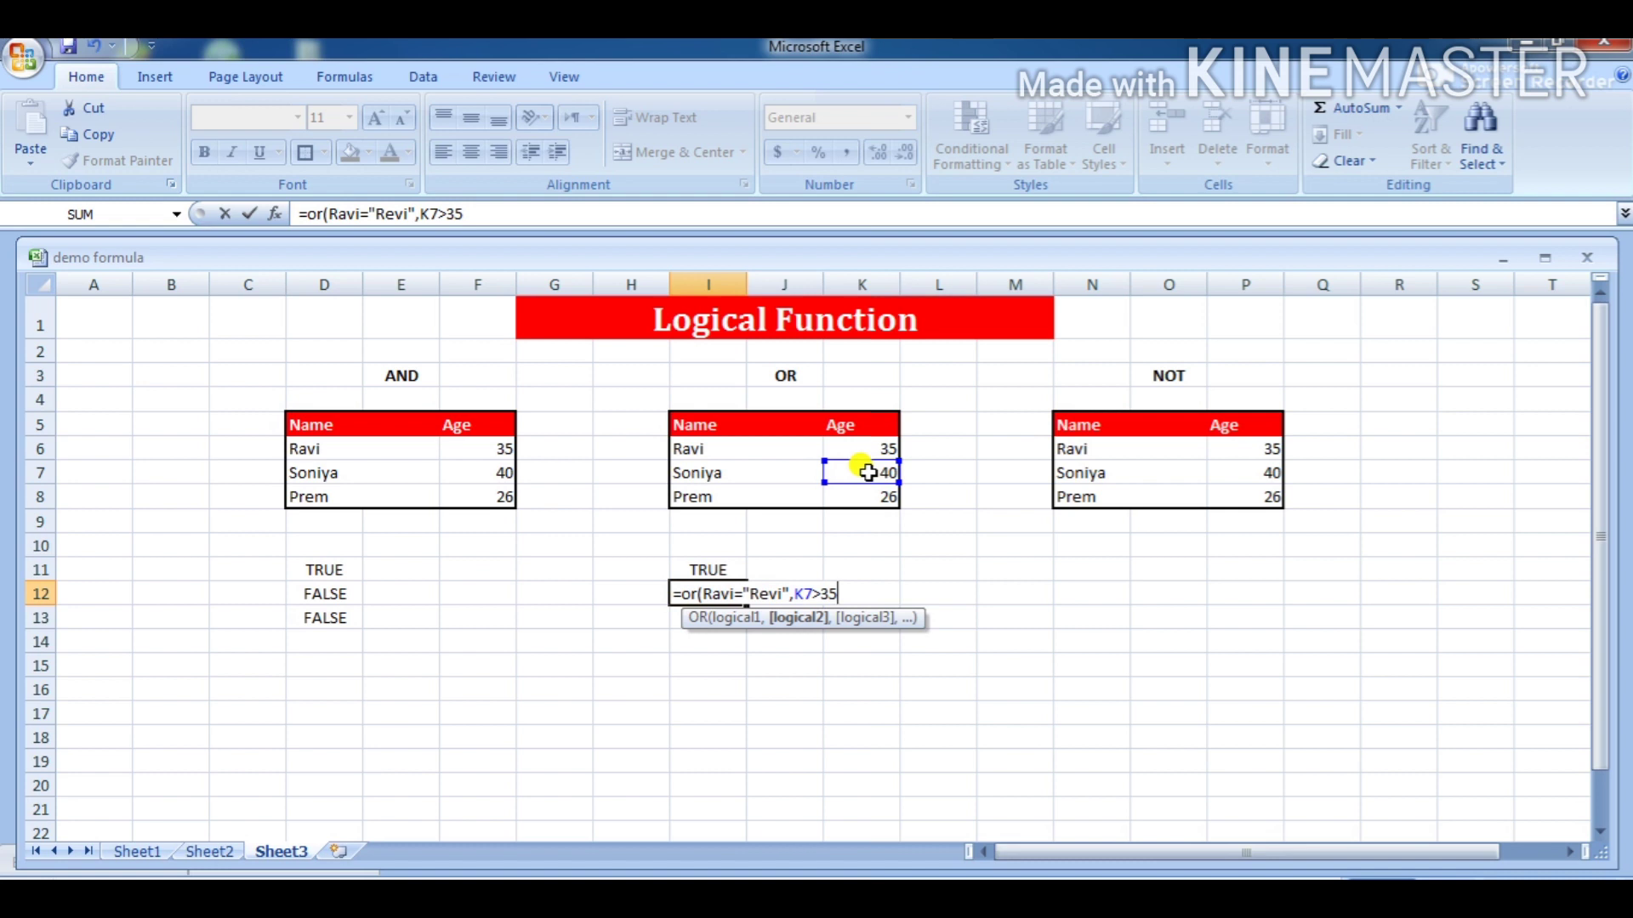
pyautogui.write(')')
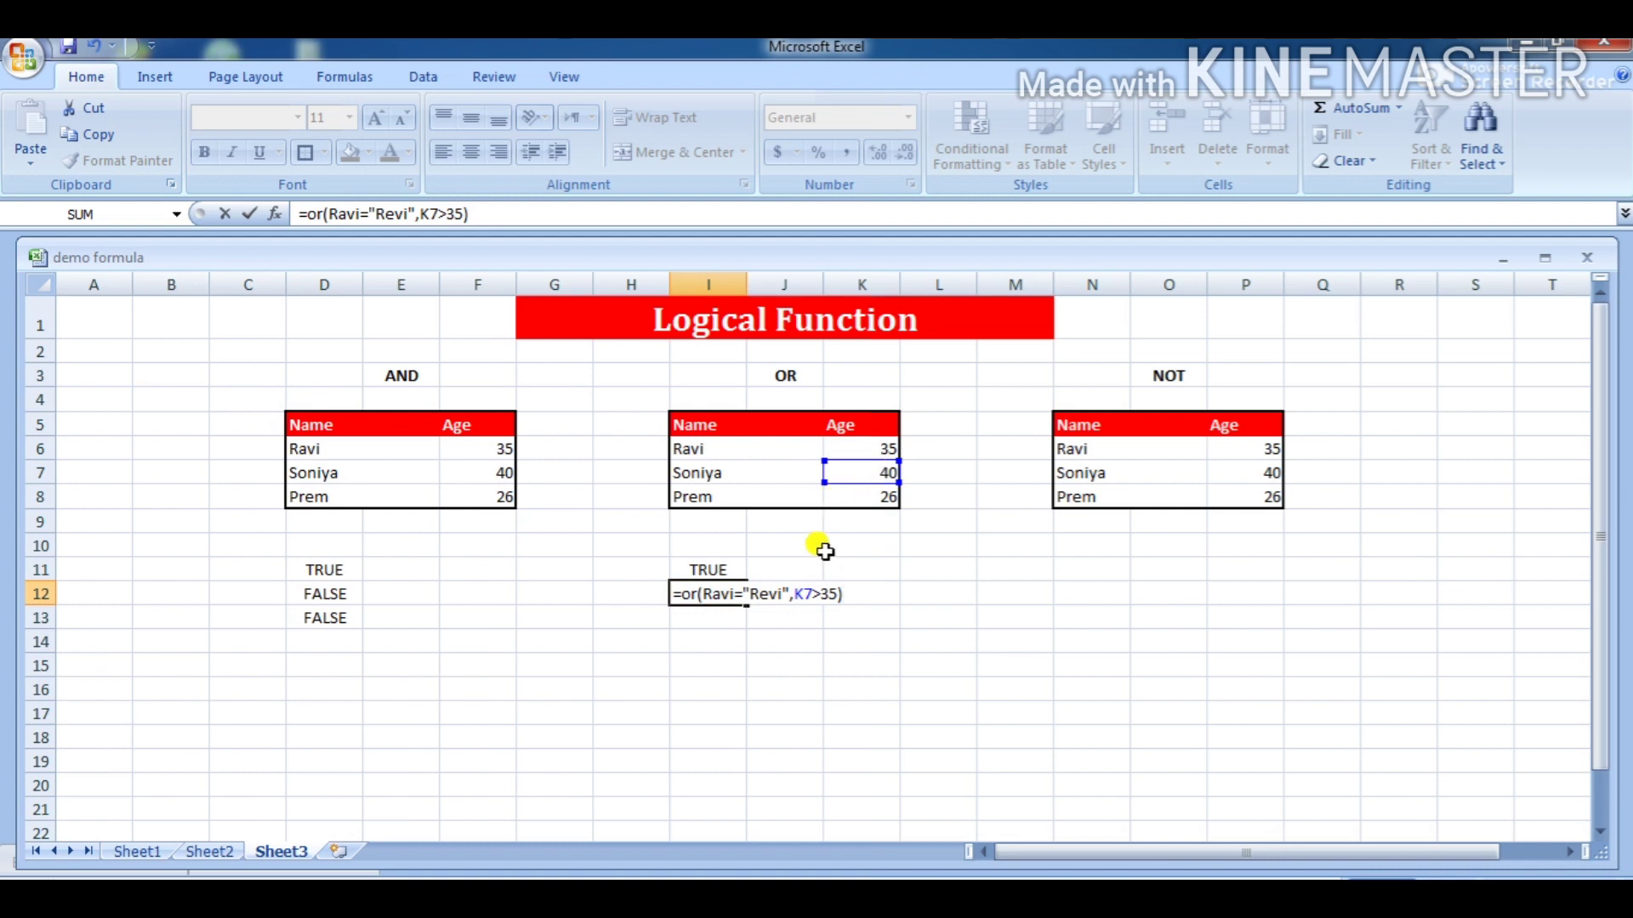
pyautogui.doubleClick(719, 593)
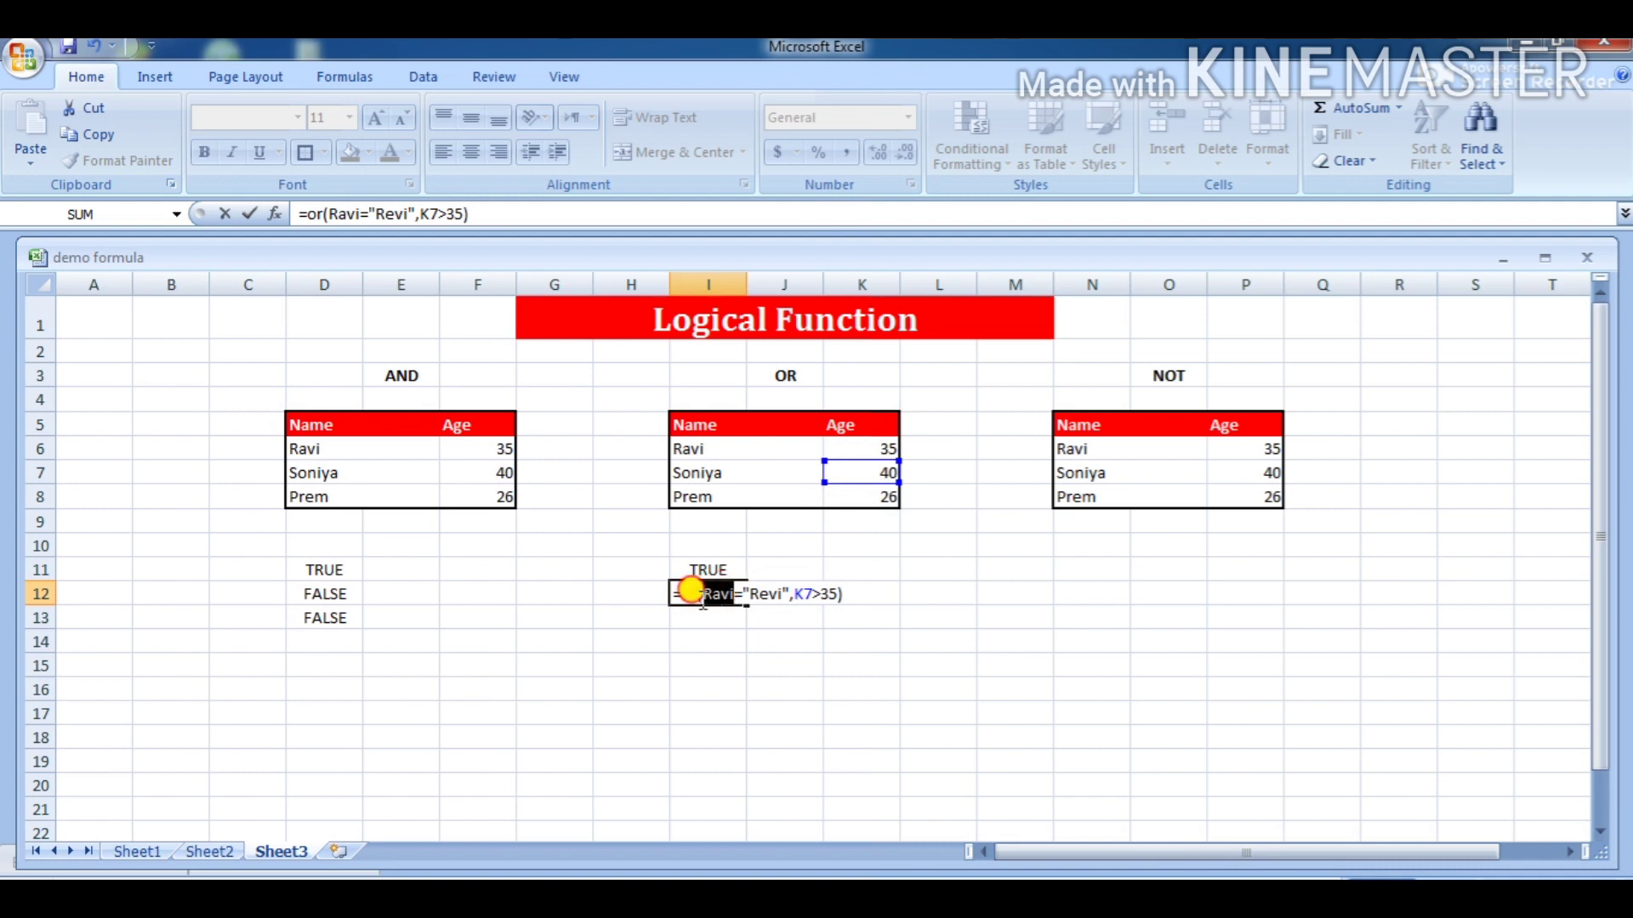
pyautogui.click(725, 474)
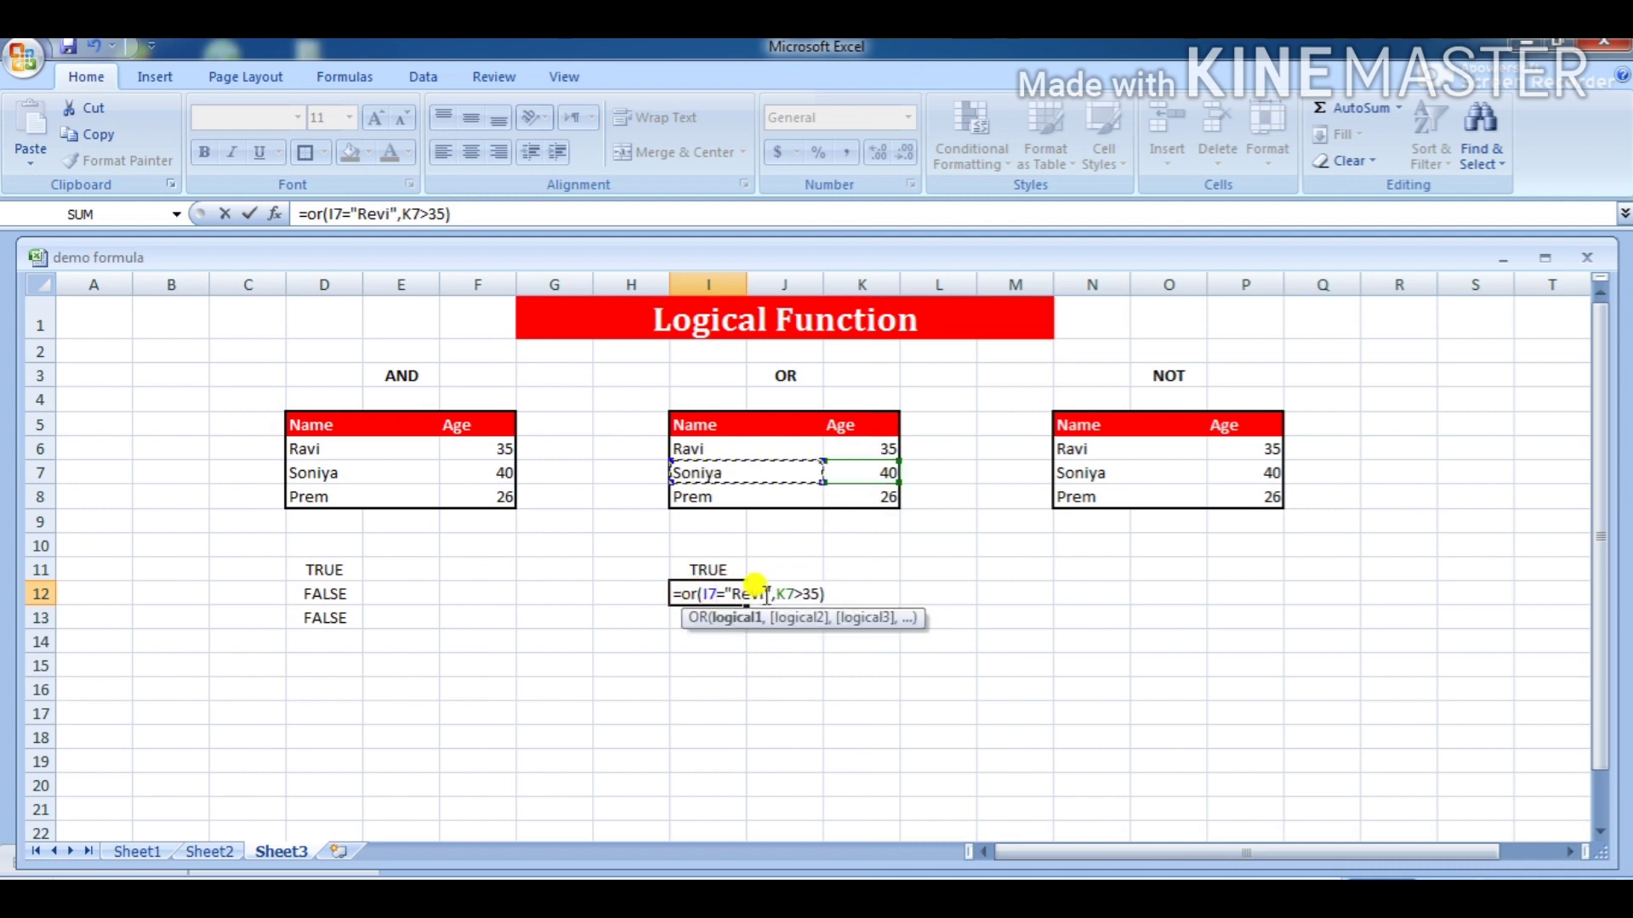
pyautogui.click(764, 593)
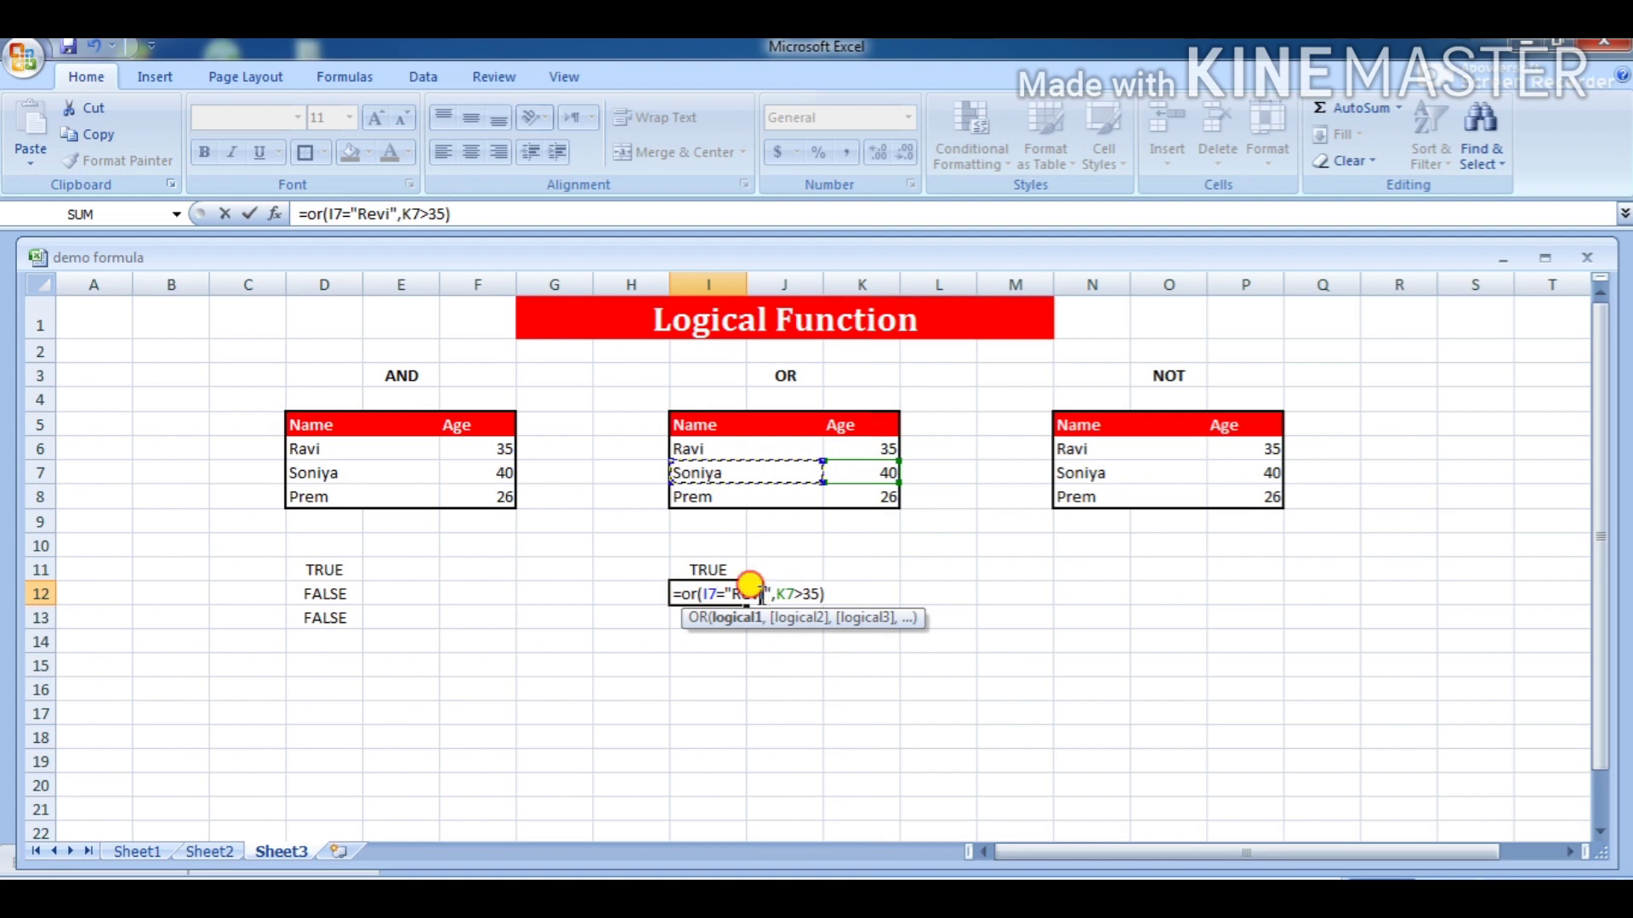
pyautogui.moveTo(765, 594); pyautogui.dragTo(734, 593)
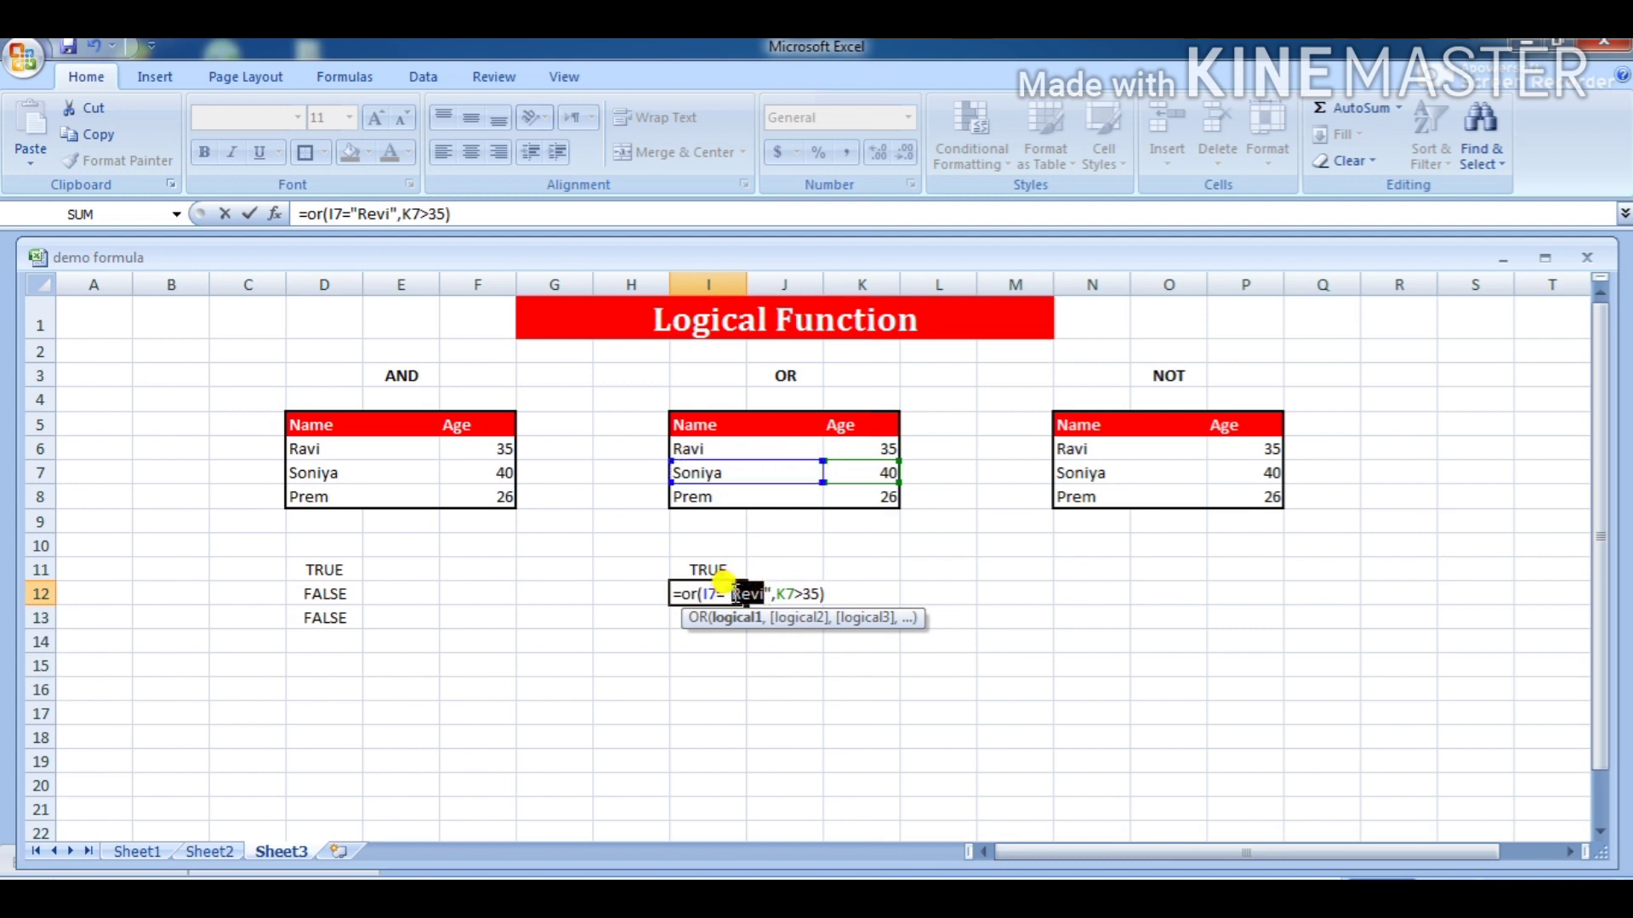
pyautogui.write('Neha')
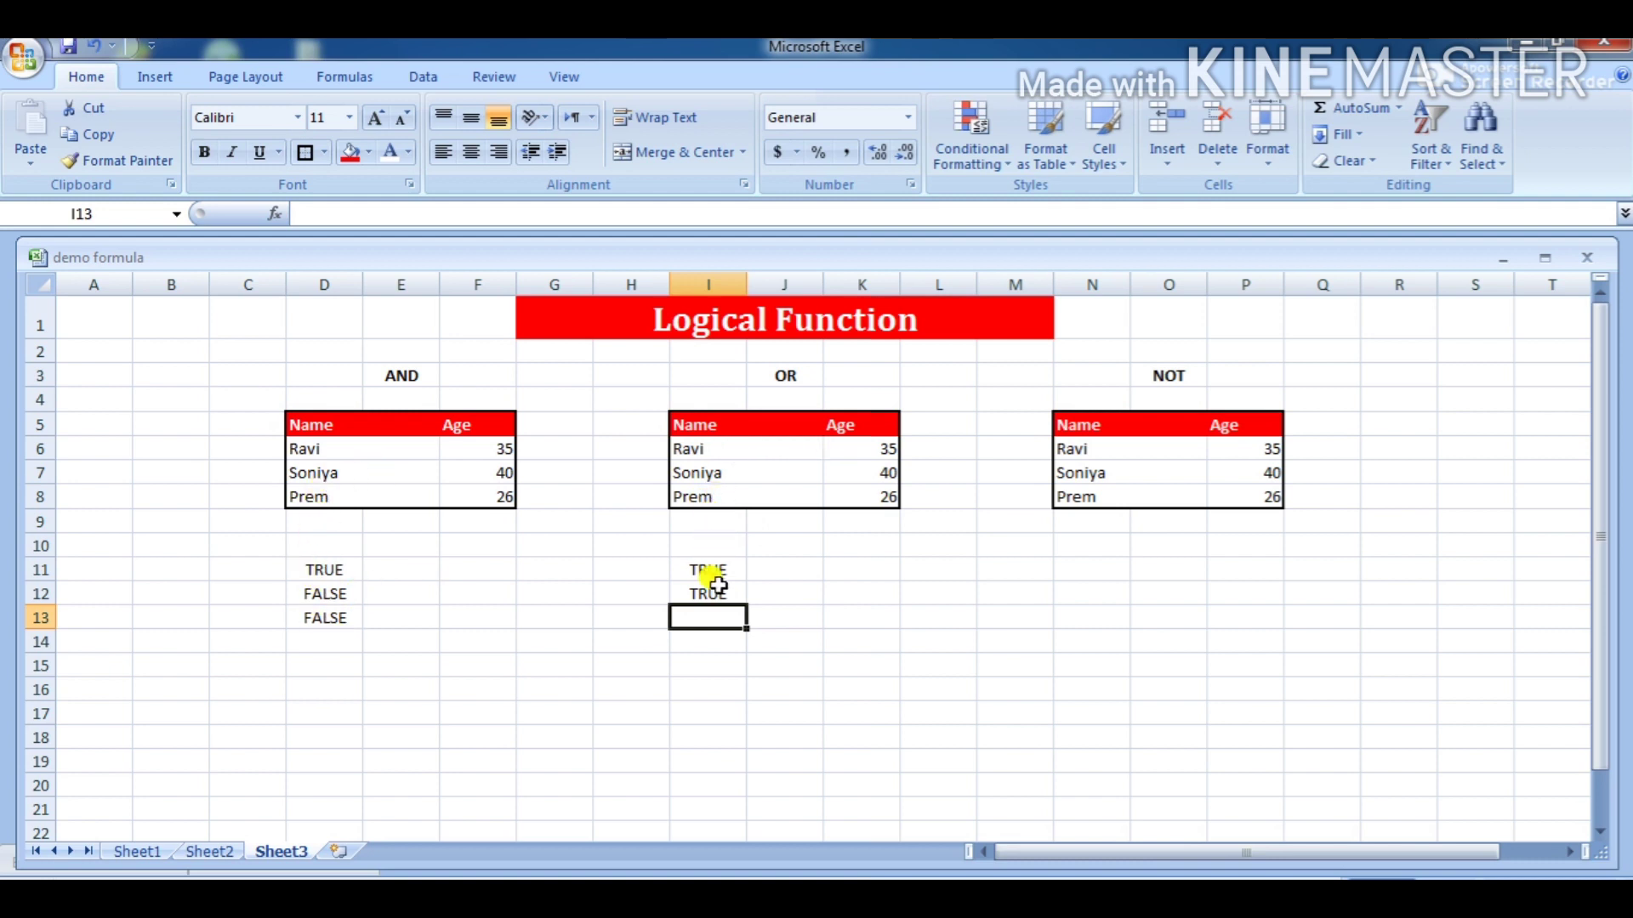
# - Enter =or(I8=<third listed name>,K8>30) in I13; it returns FALSE
pyautogui.write('=or')
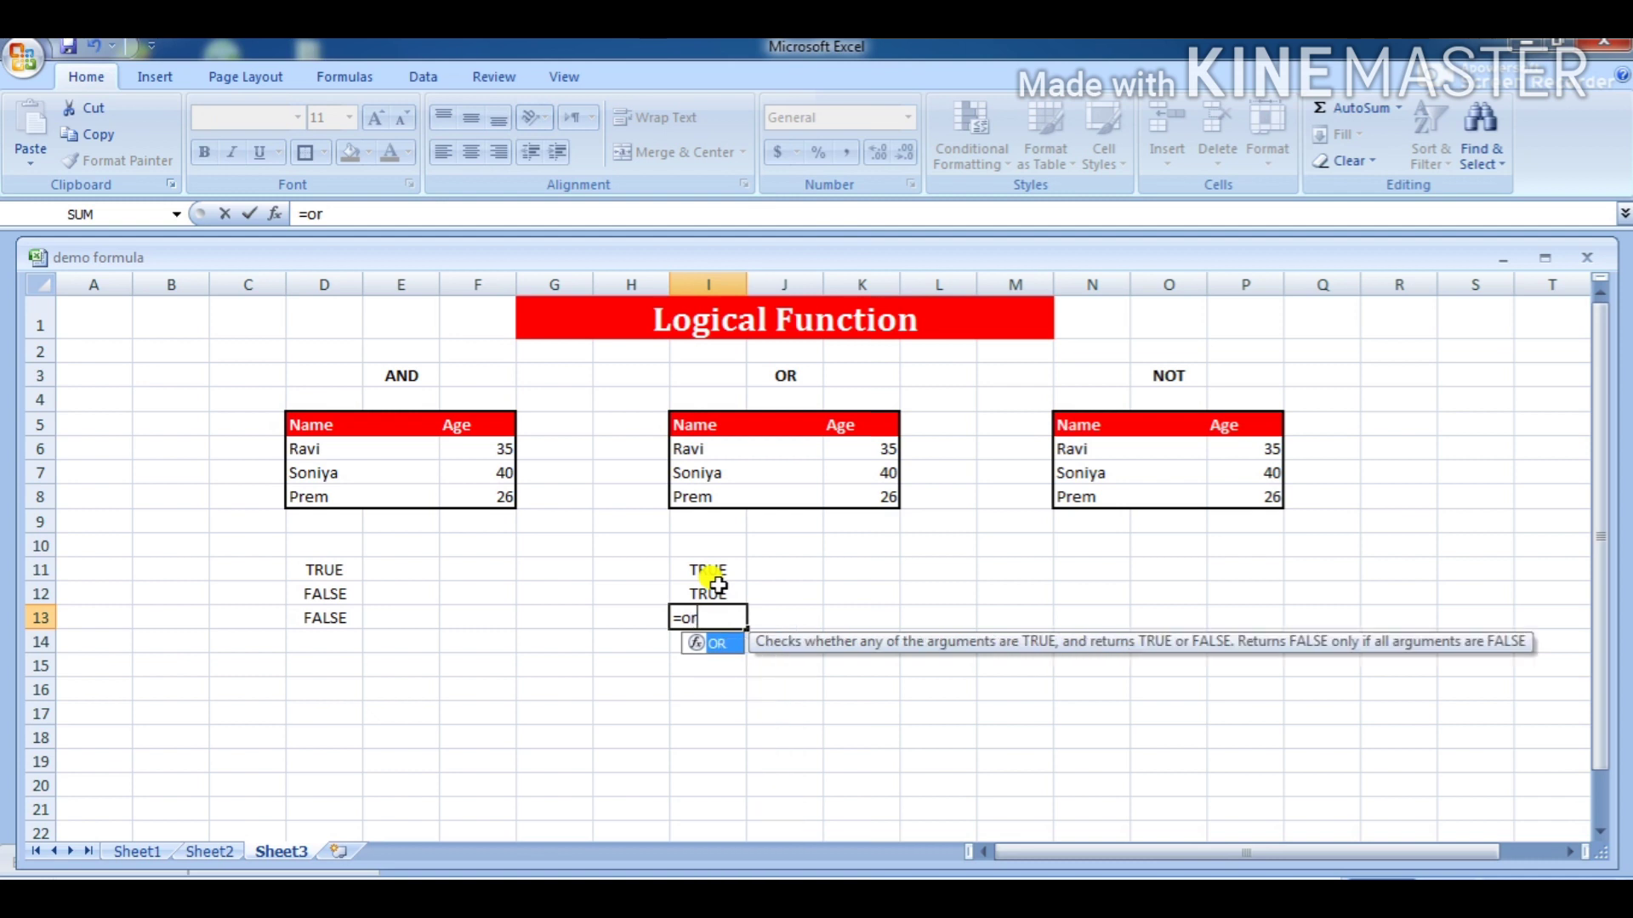
pyautogui.write('(')
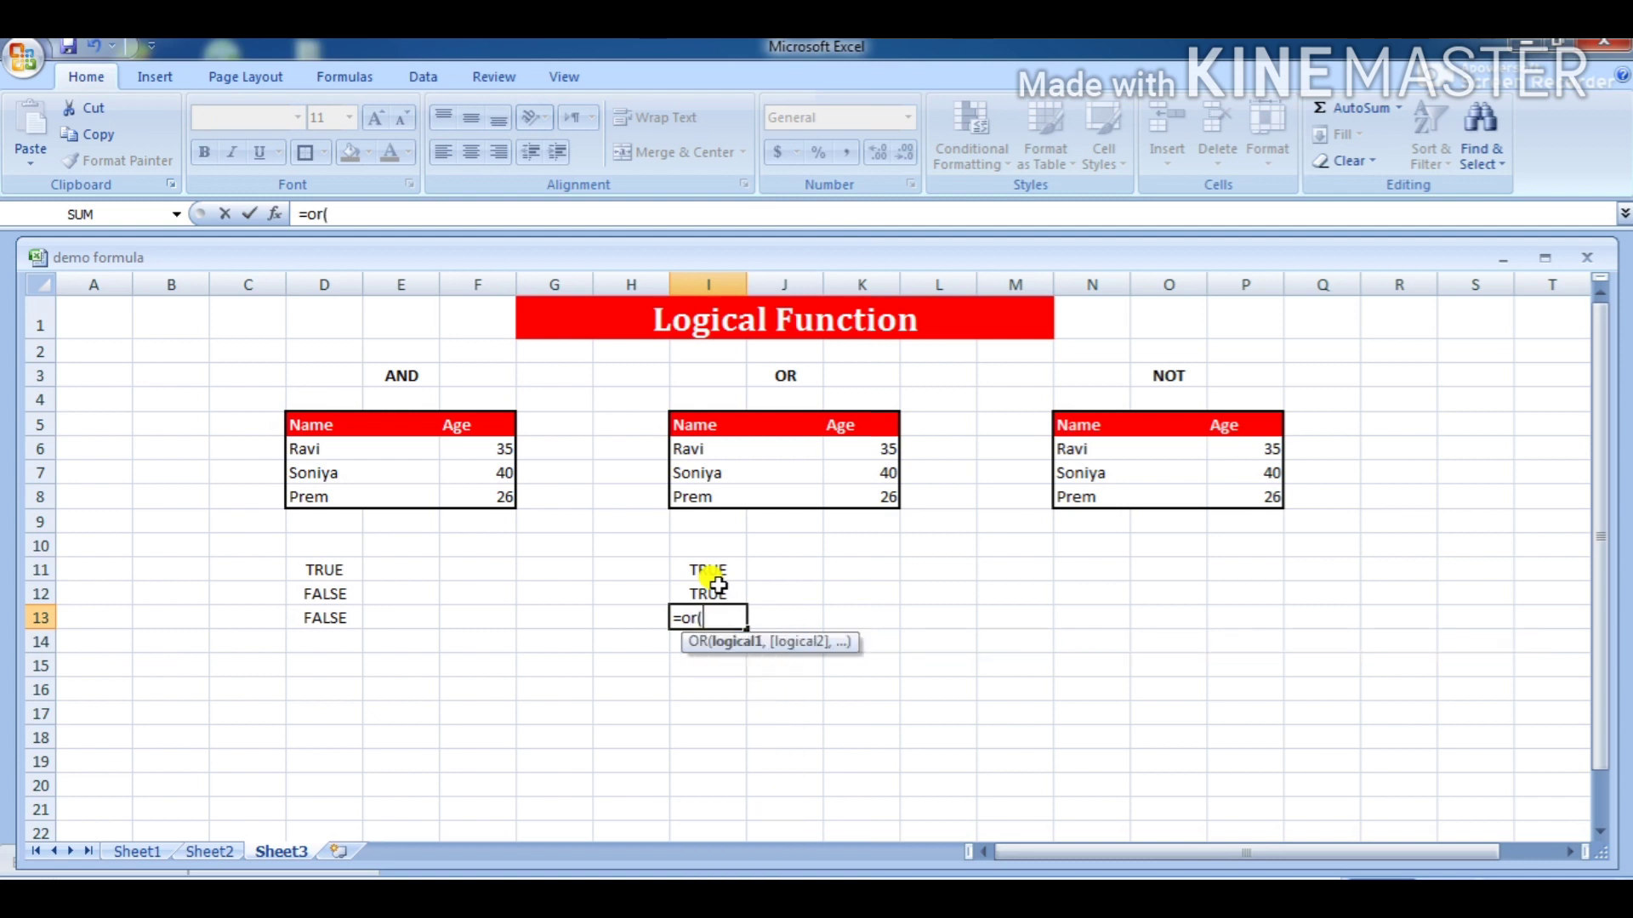
pyautogui.click(691, 491)
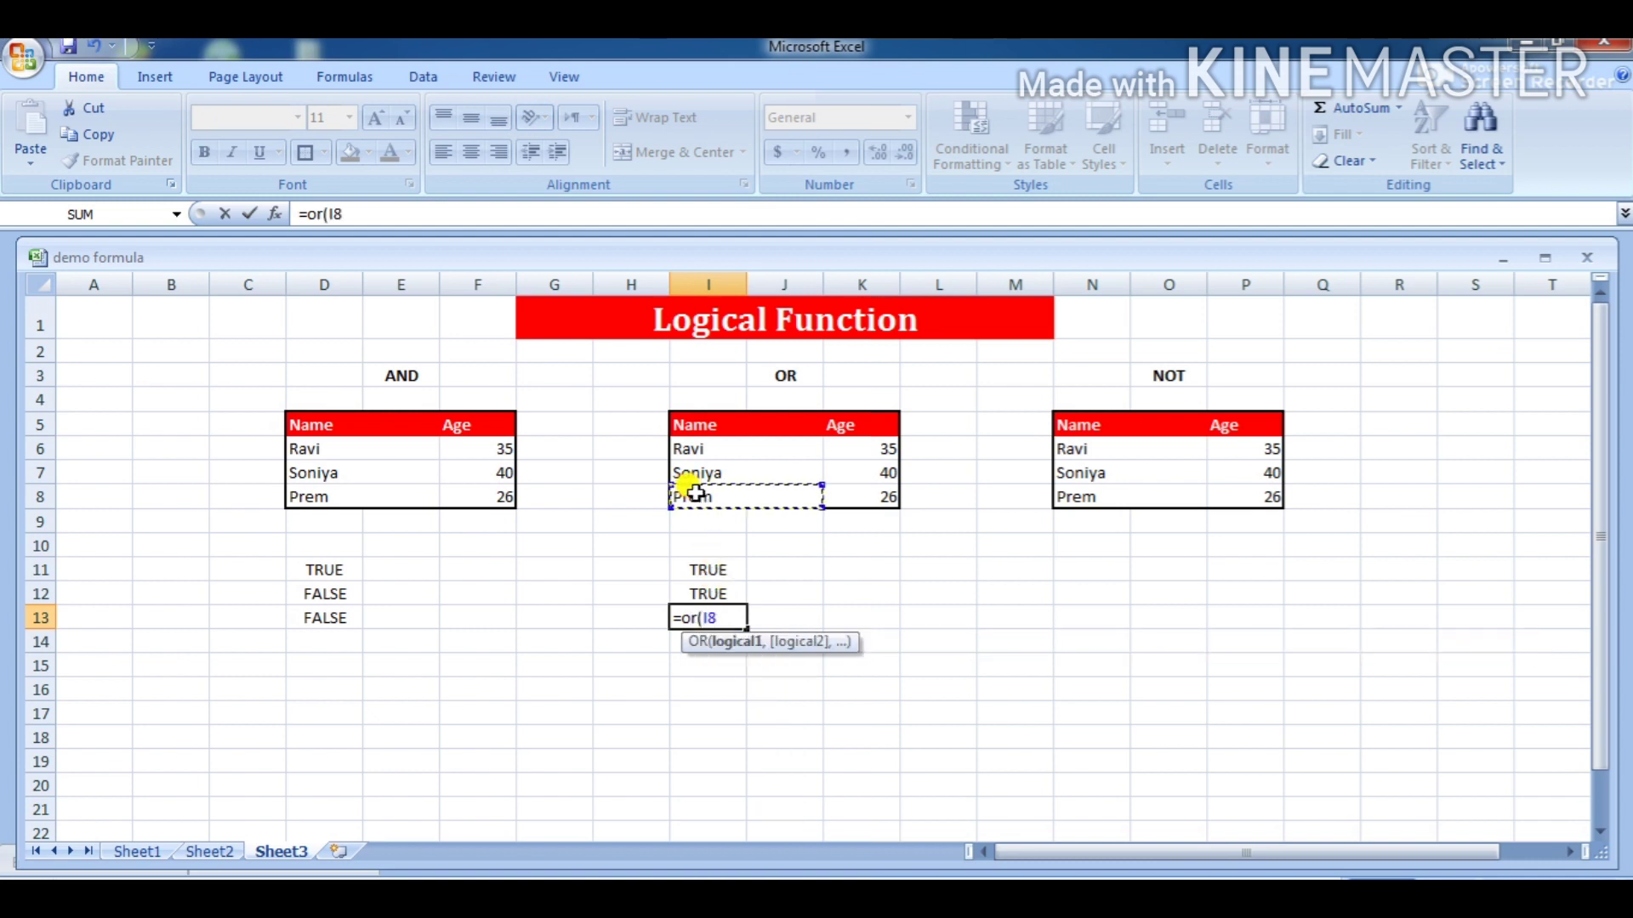
pyautogui.write('="')
pyautogui.write('Param')
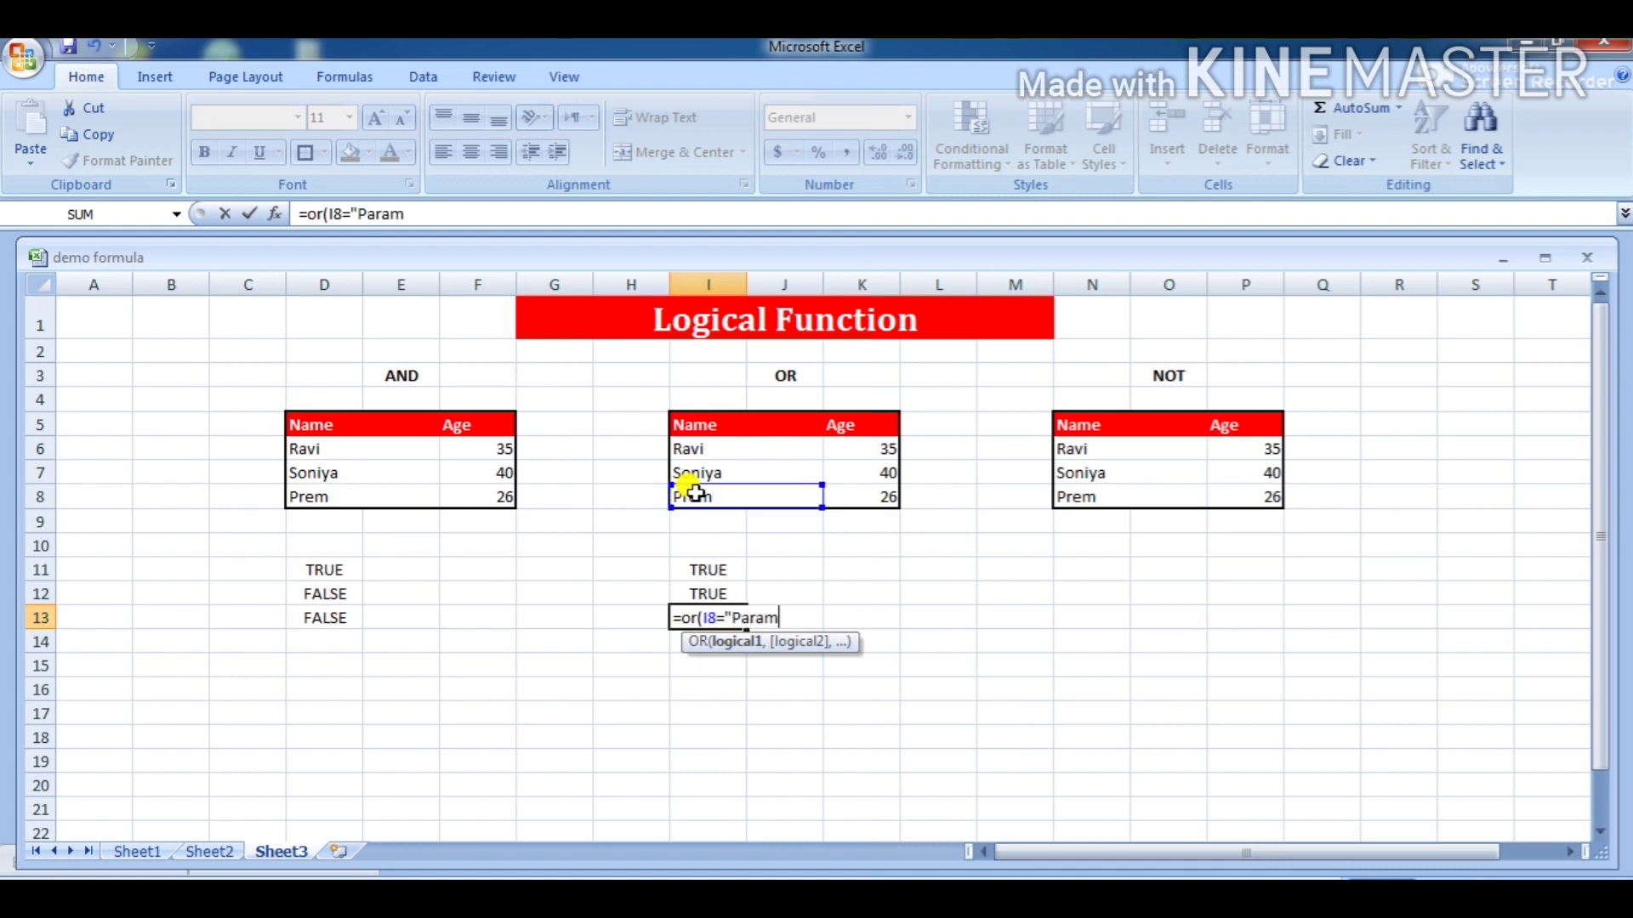
pyautogui.write('"')
pyautogui.write(',')
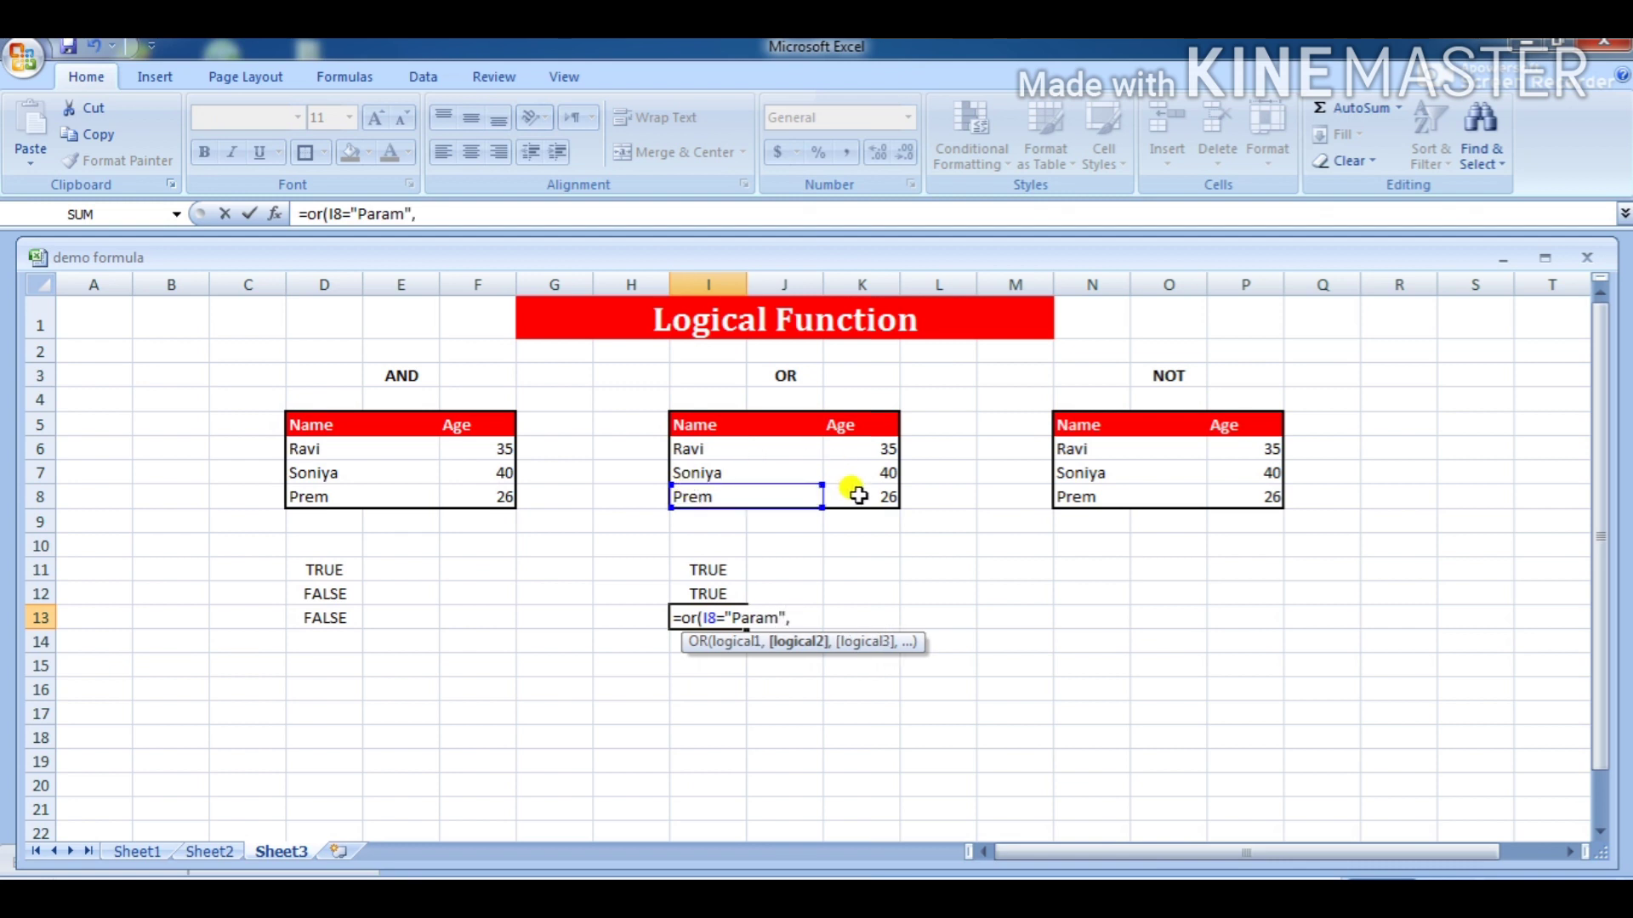
pyautogui.click(857, 495)
pyautogui.write('>')
pyautogui.write('30)')
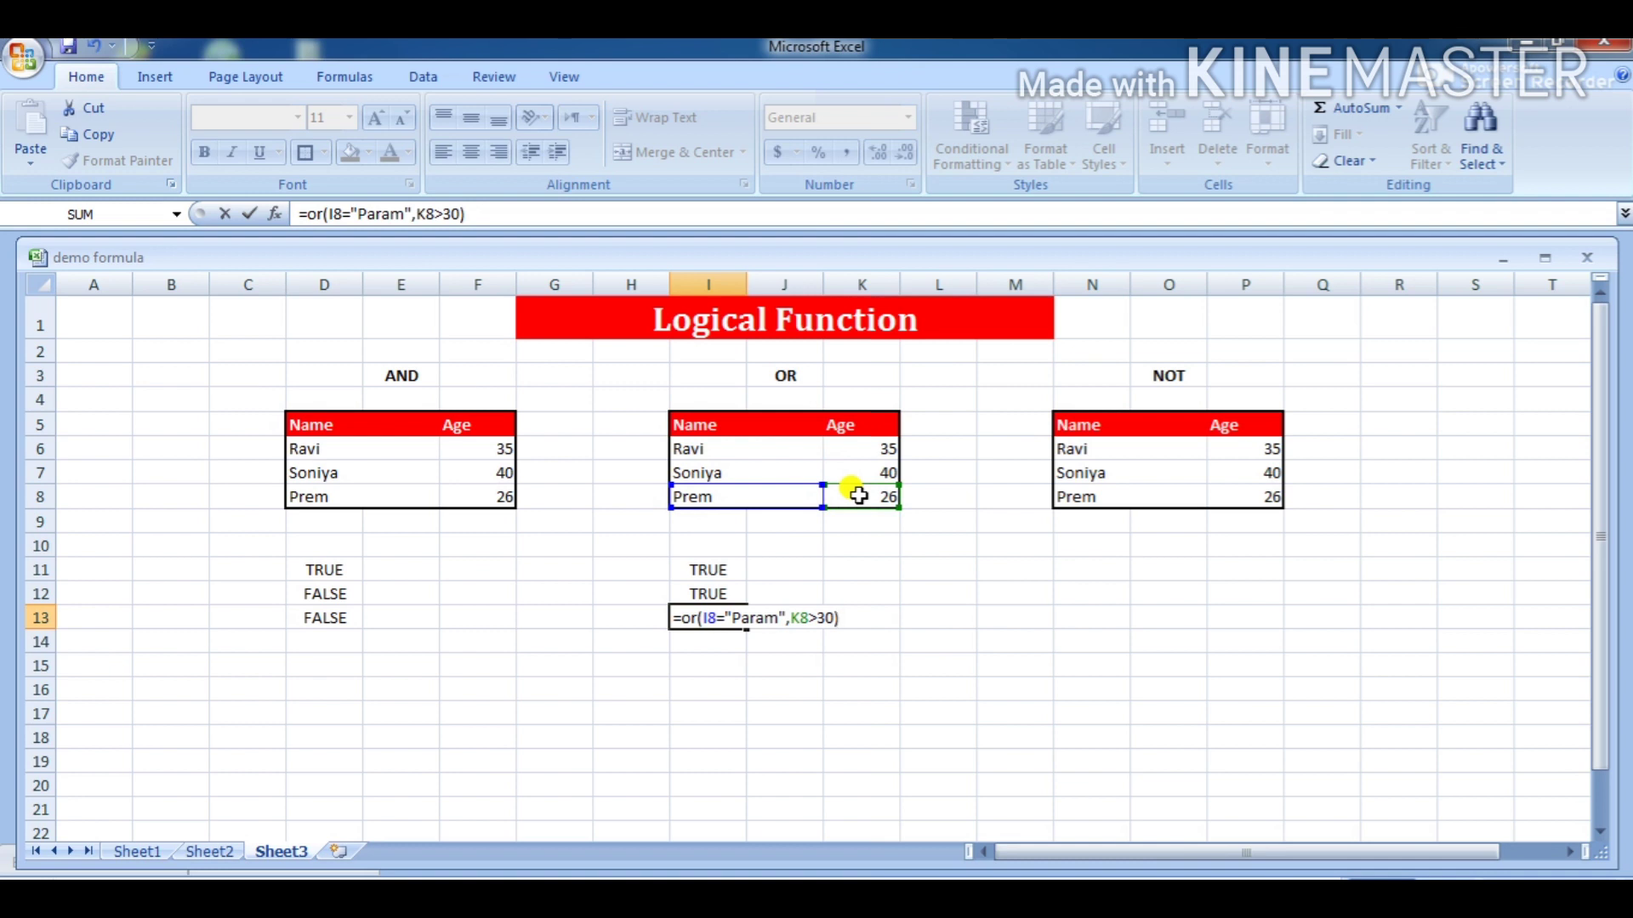
pyautogui.press('Return')
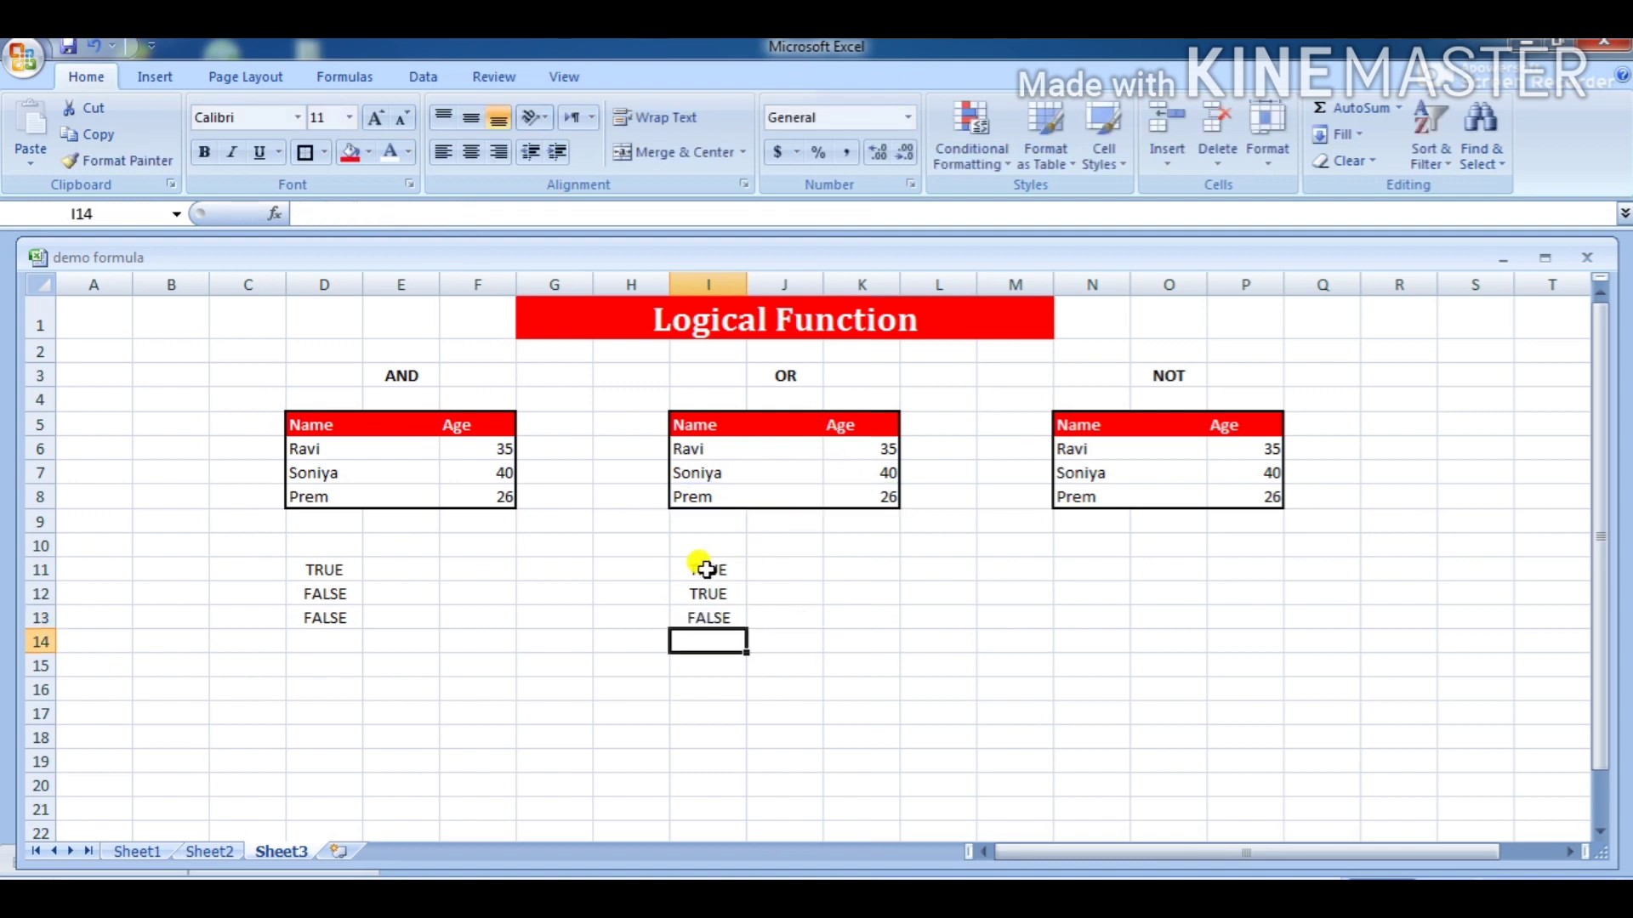
pyautogui.click(716, 595)
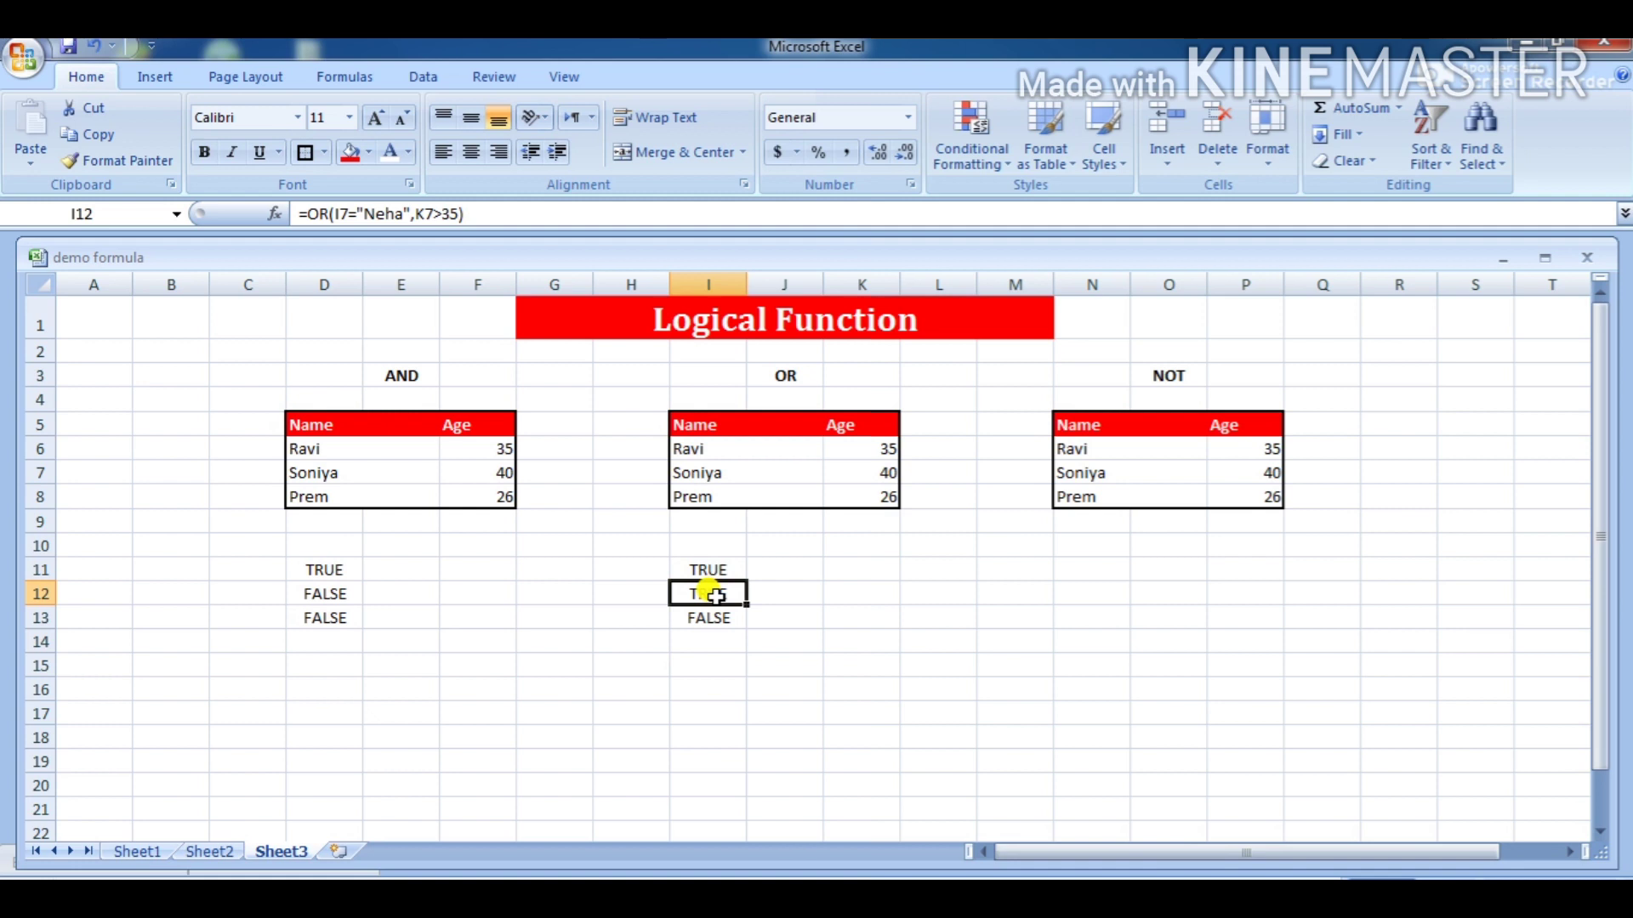
pyautogui.click(708, 566)
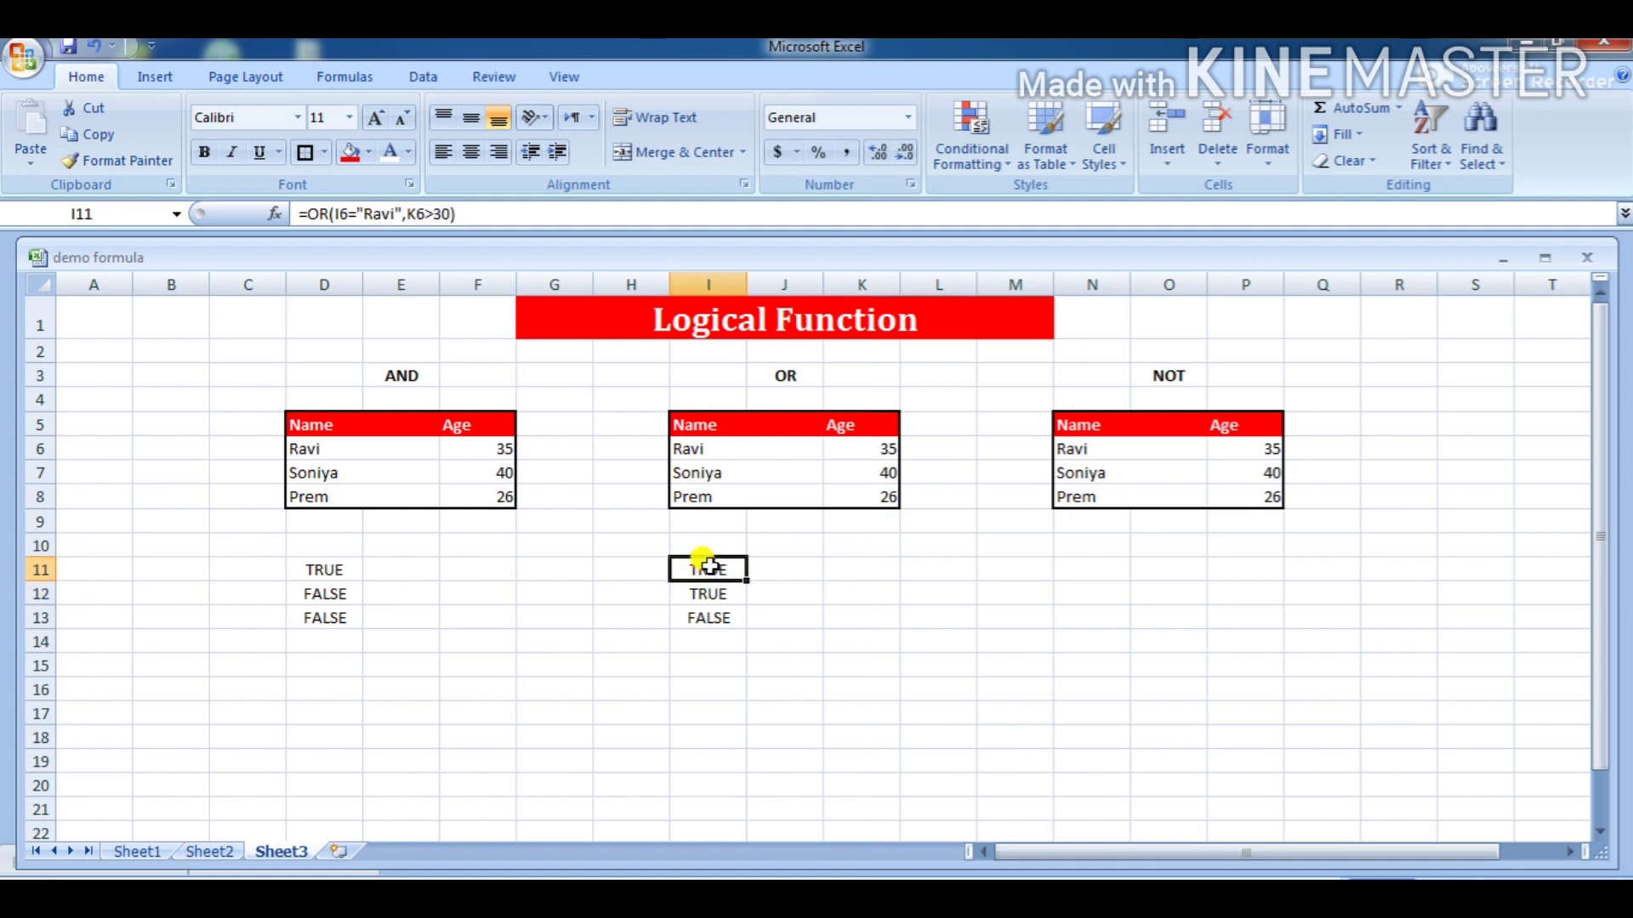
pyautogui.click(703, 618)
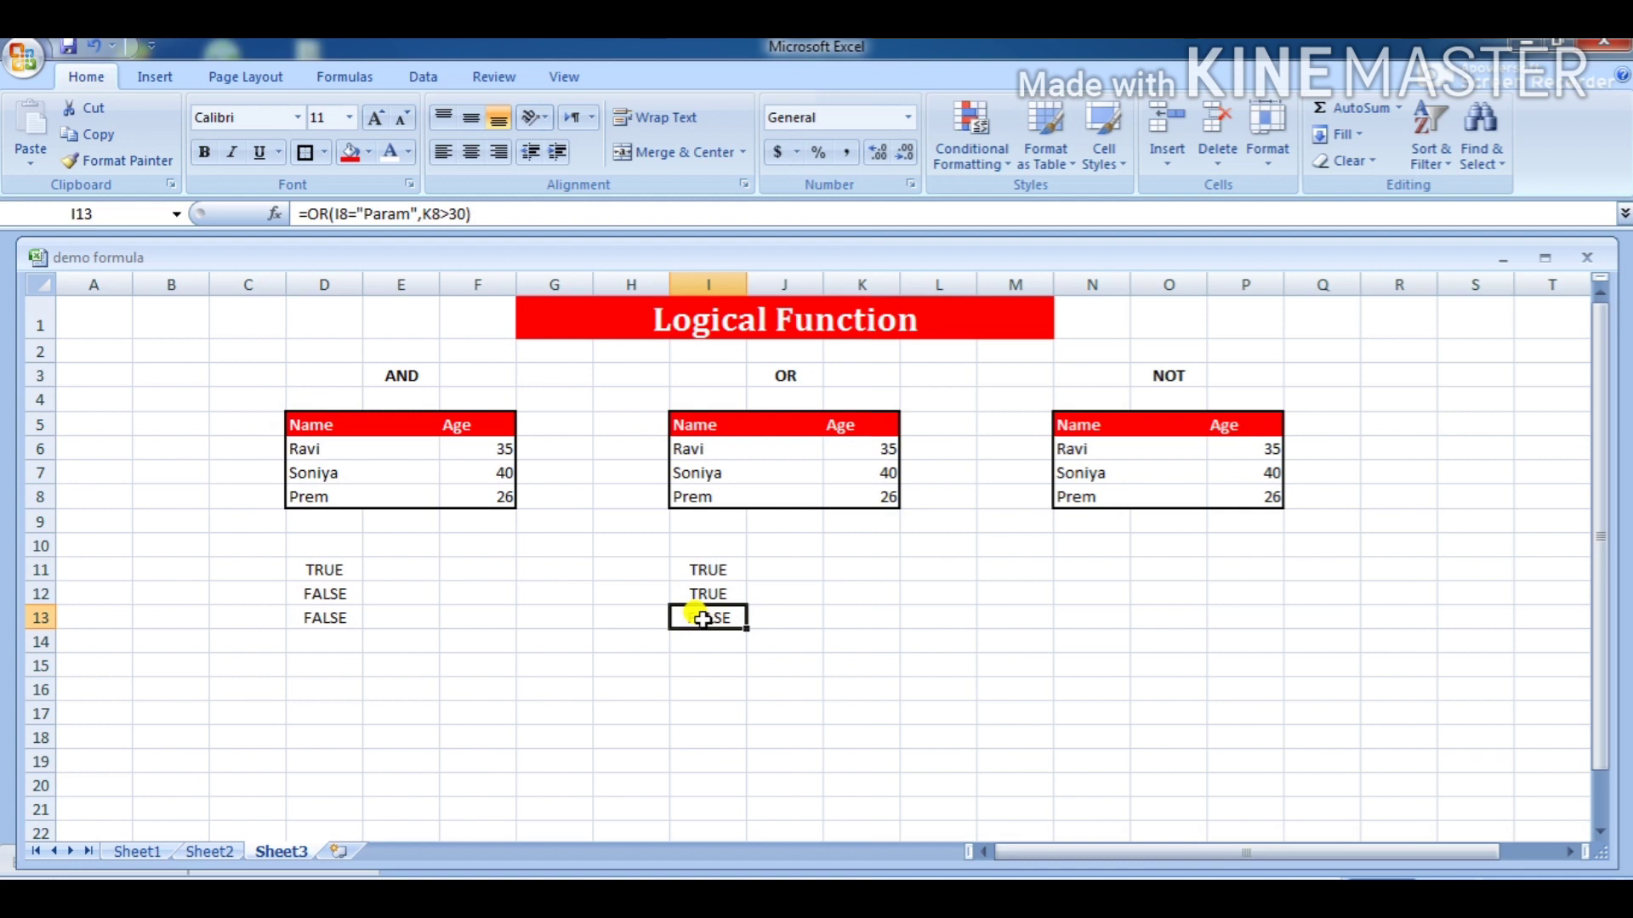
pyautogui.click(327, 572)
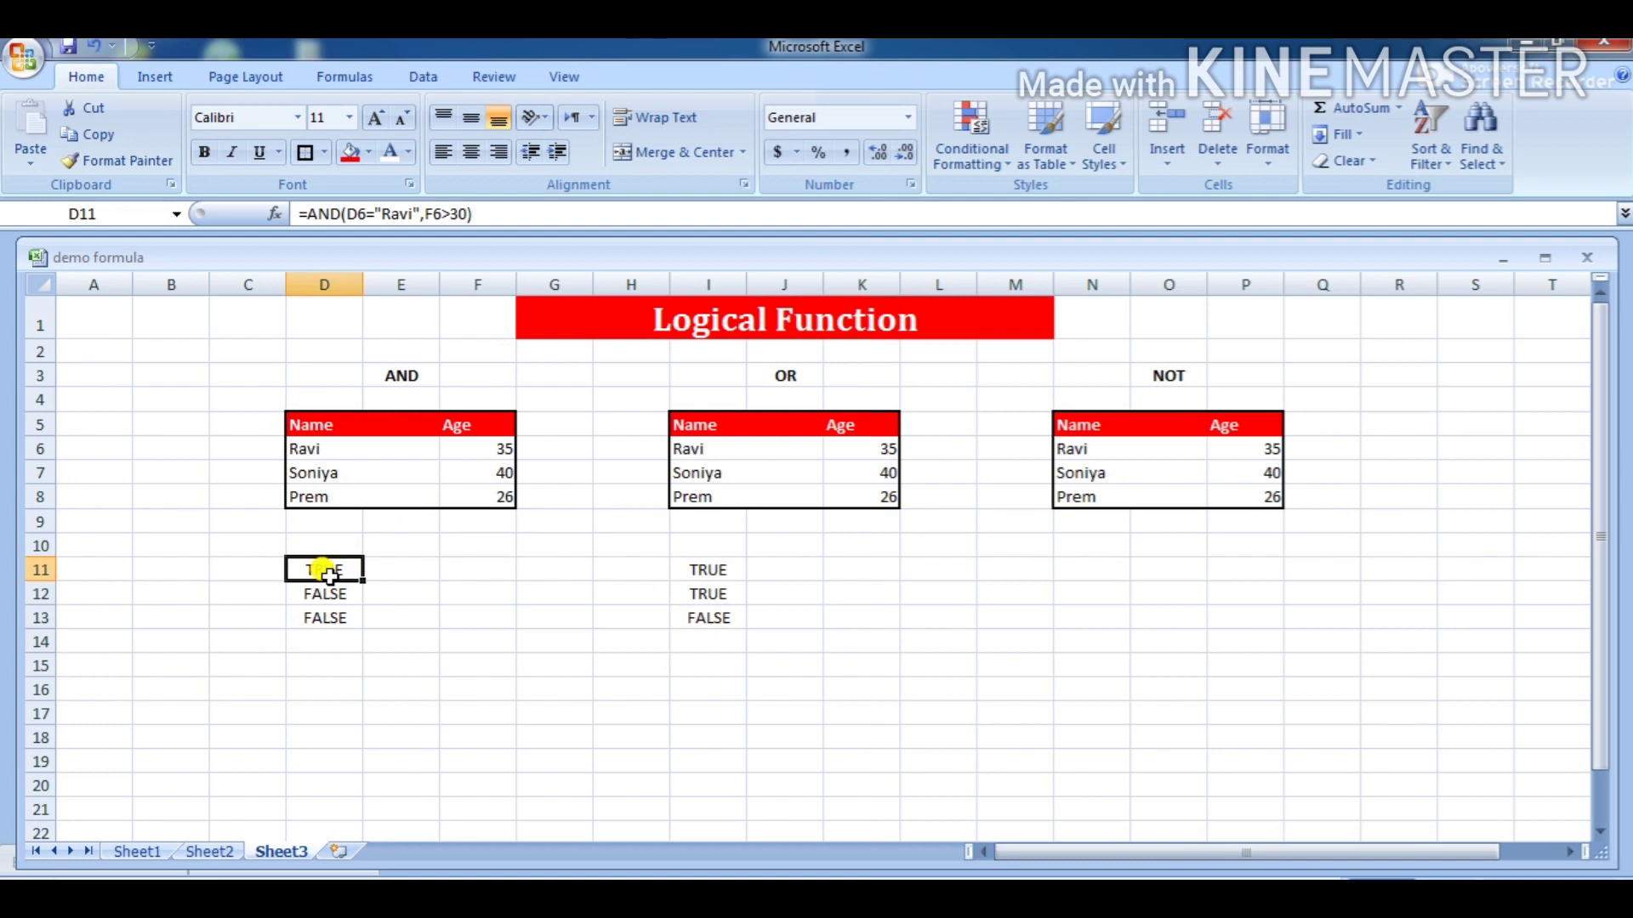
pyautogui.click(327, 592)
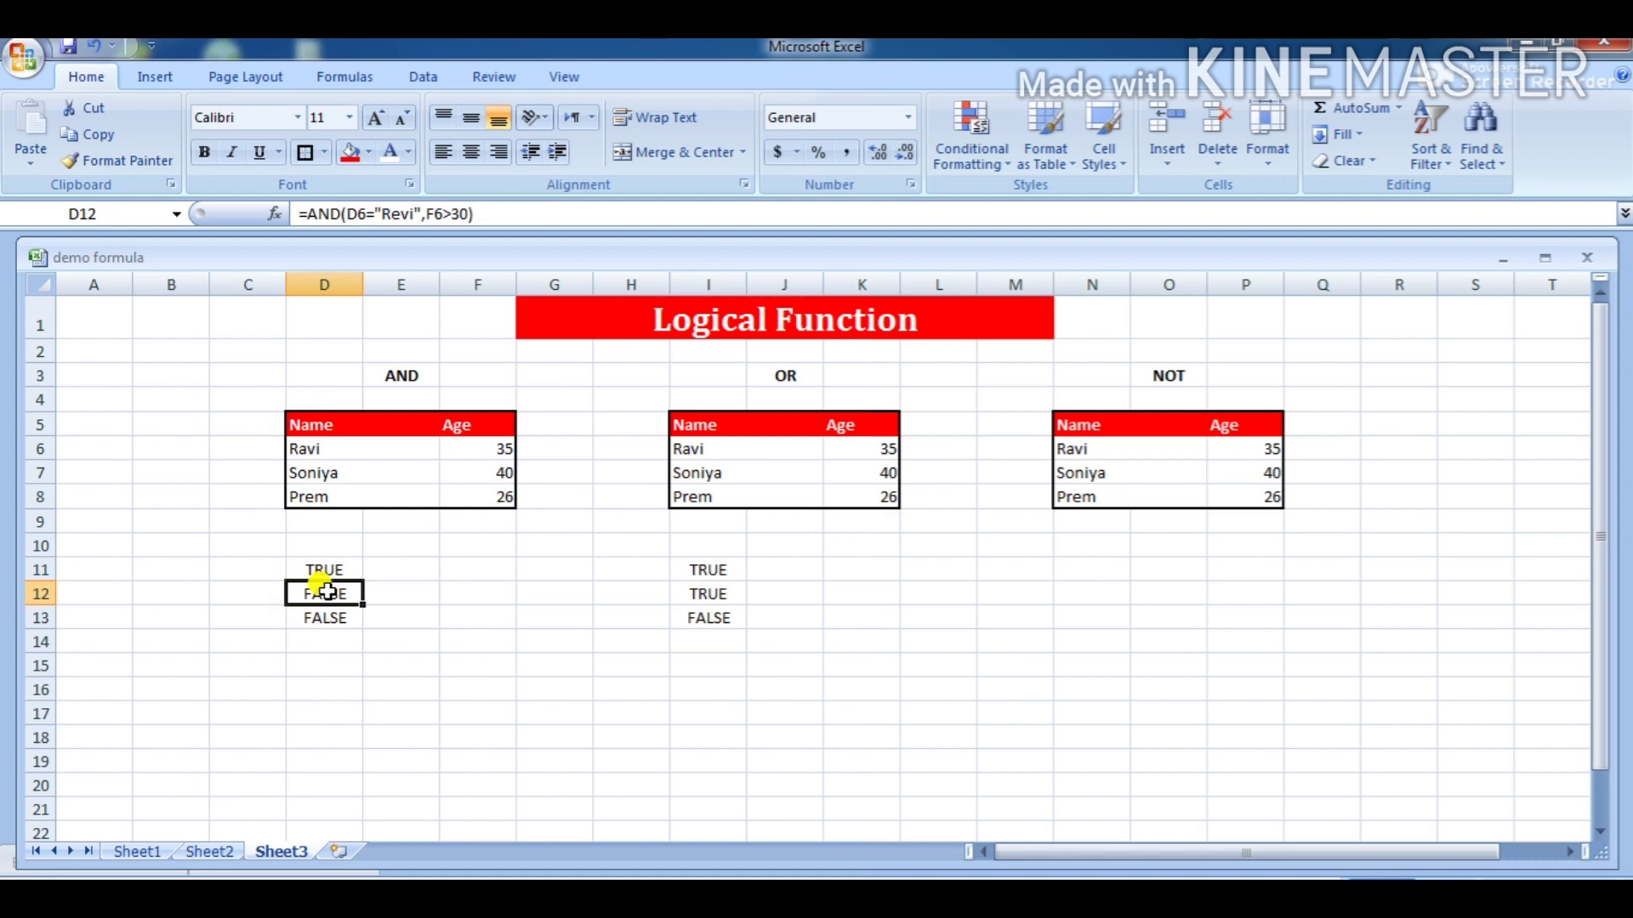
pyautogui.click(323, 617)
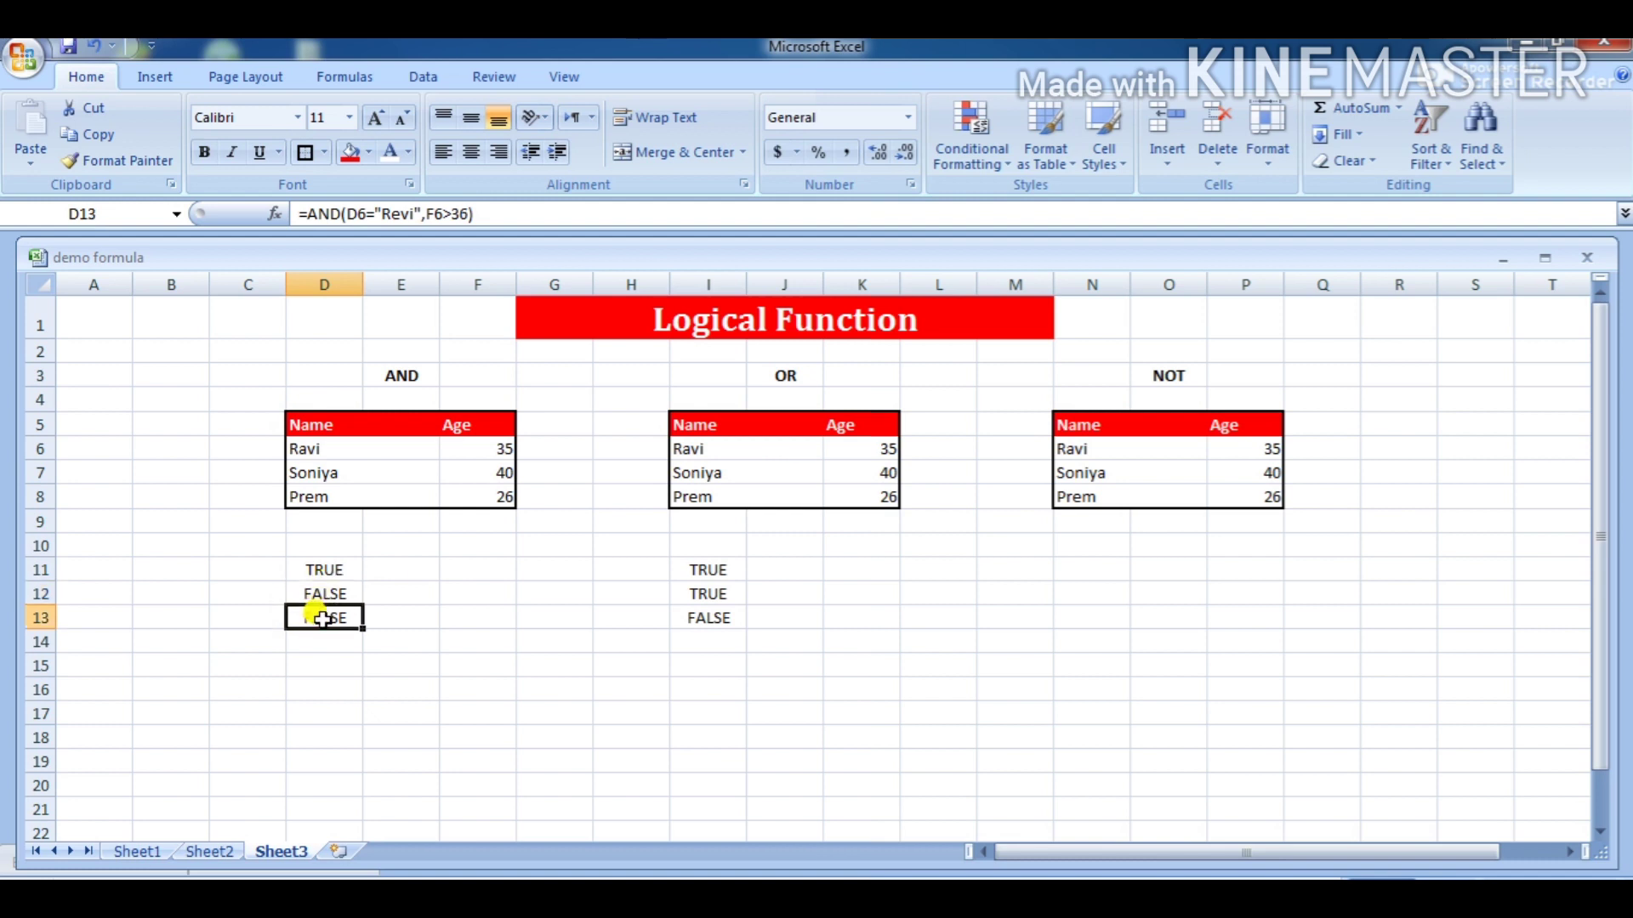
pyautogui.click(707, 566)
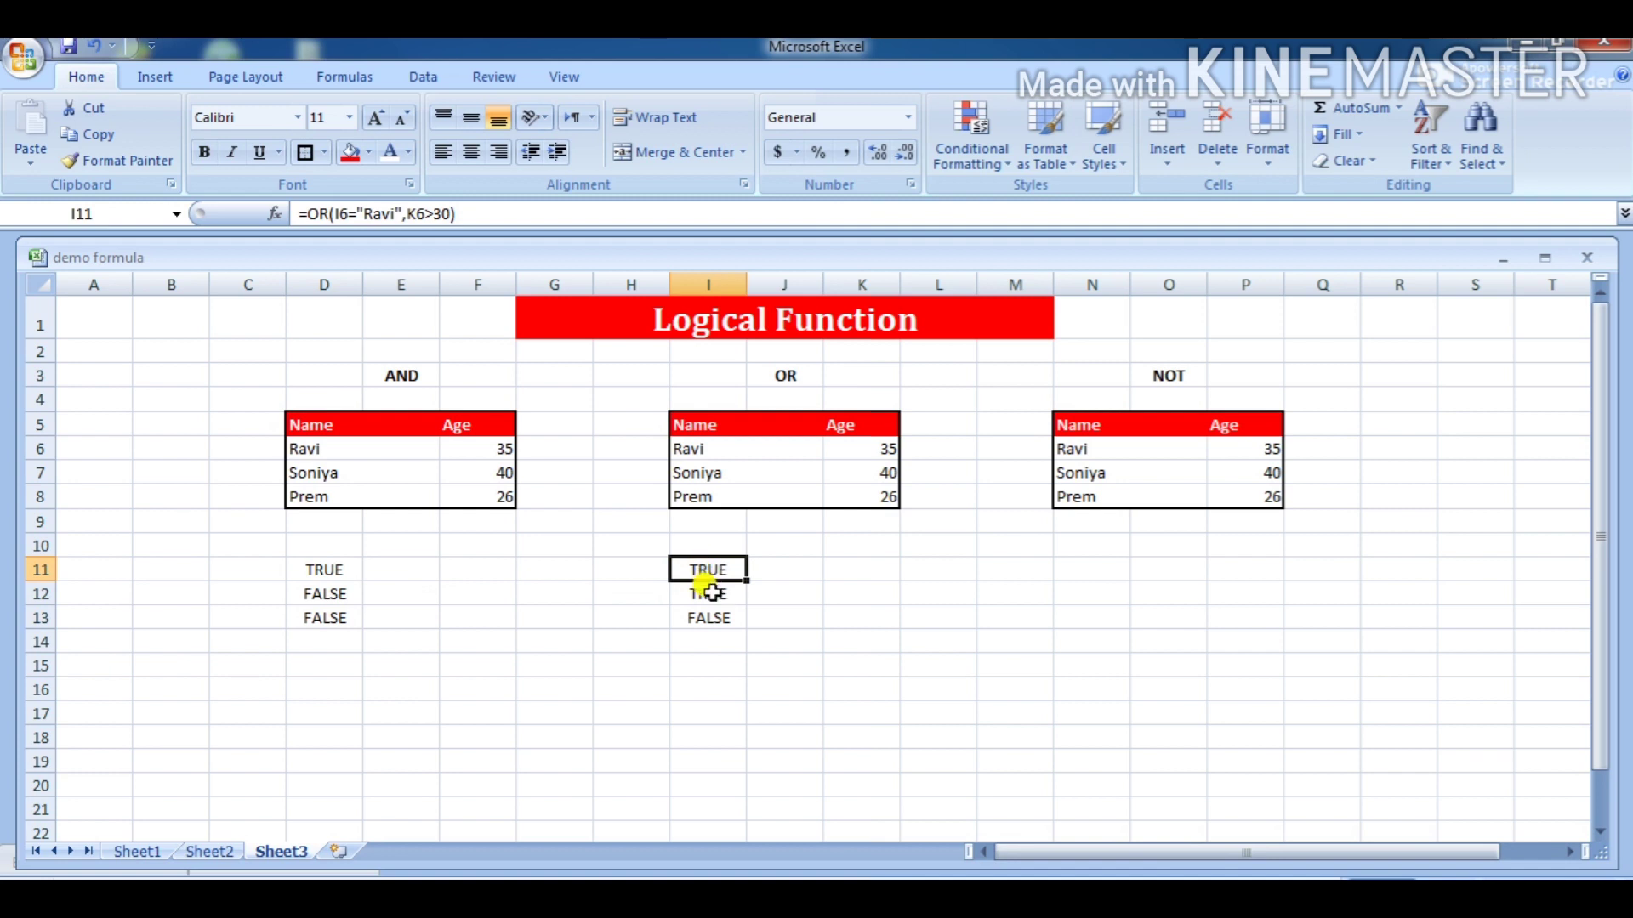
pyautogui.click(711, 593)
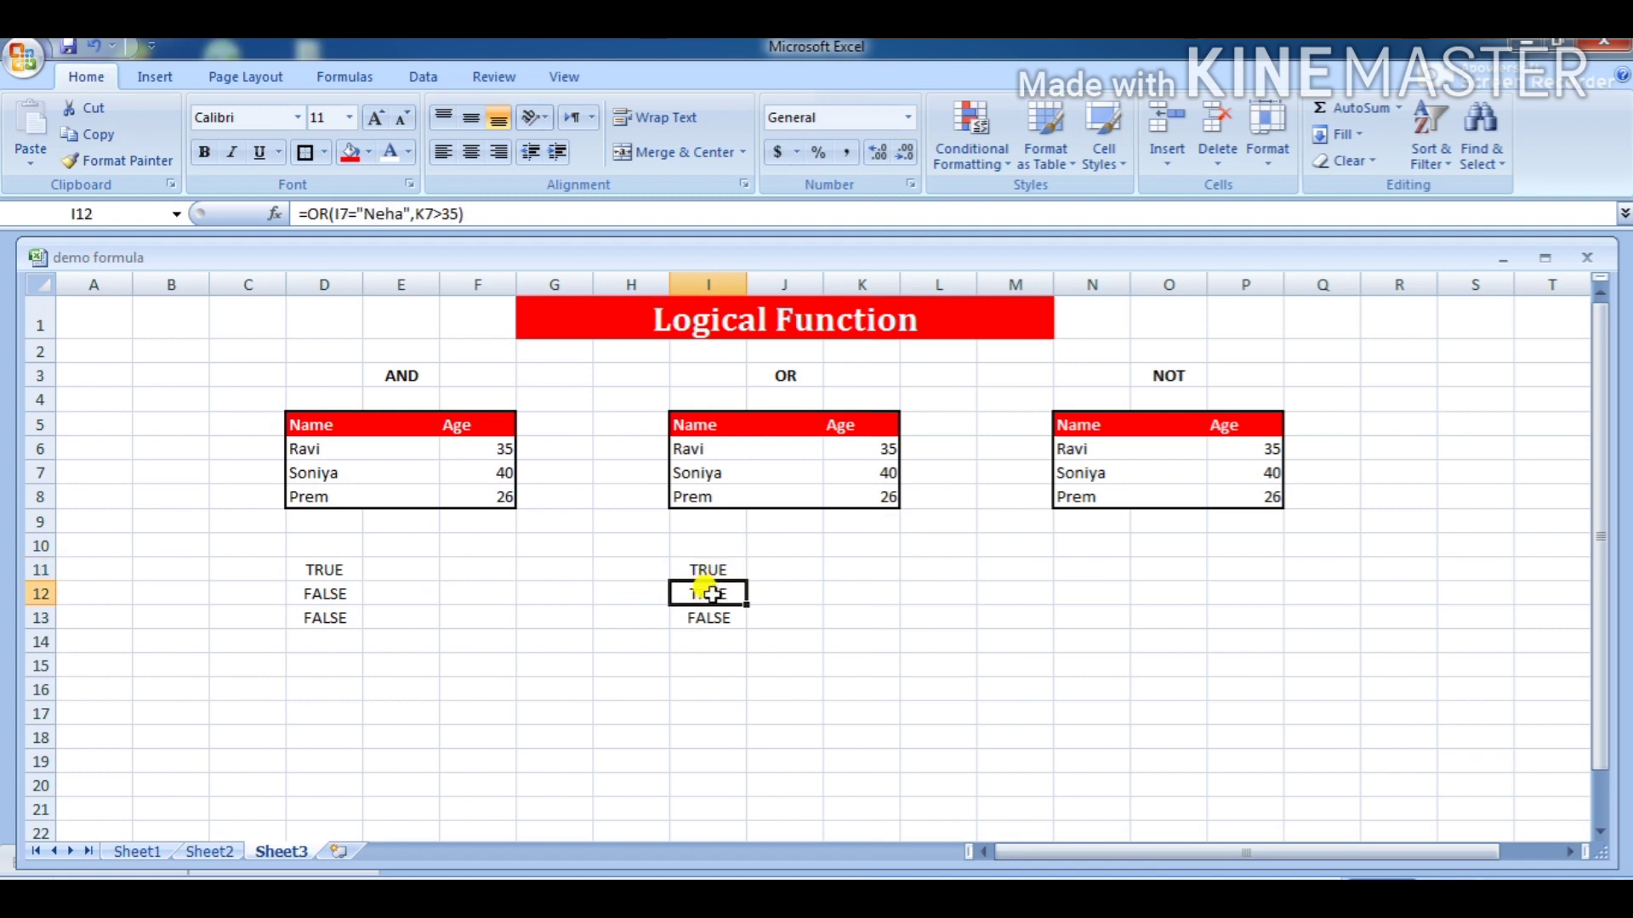
pyautogui.click(709, 616)
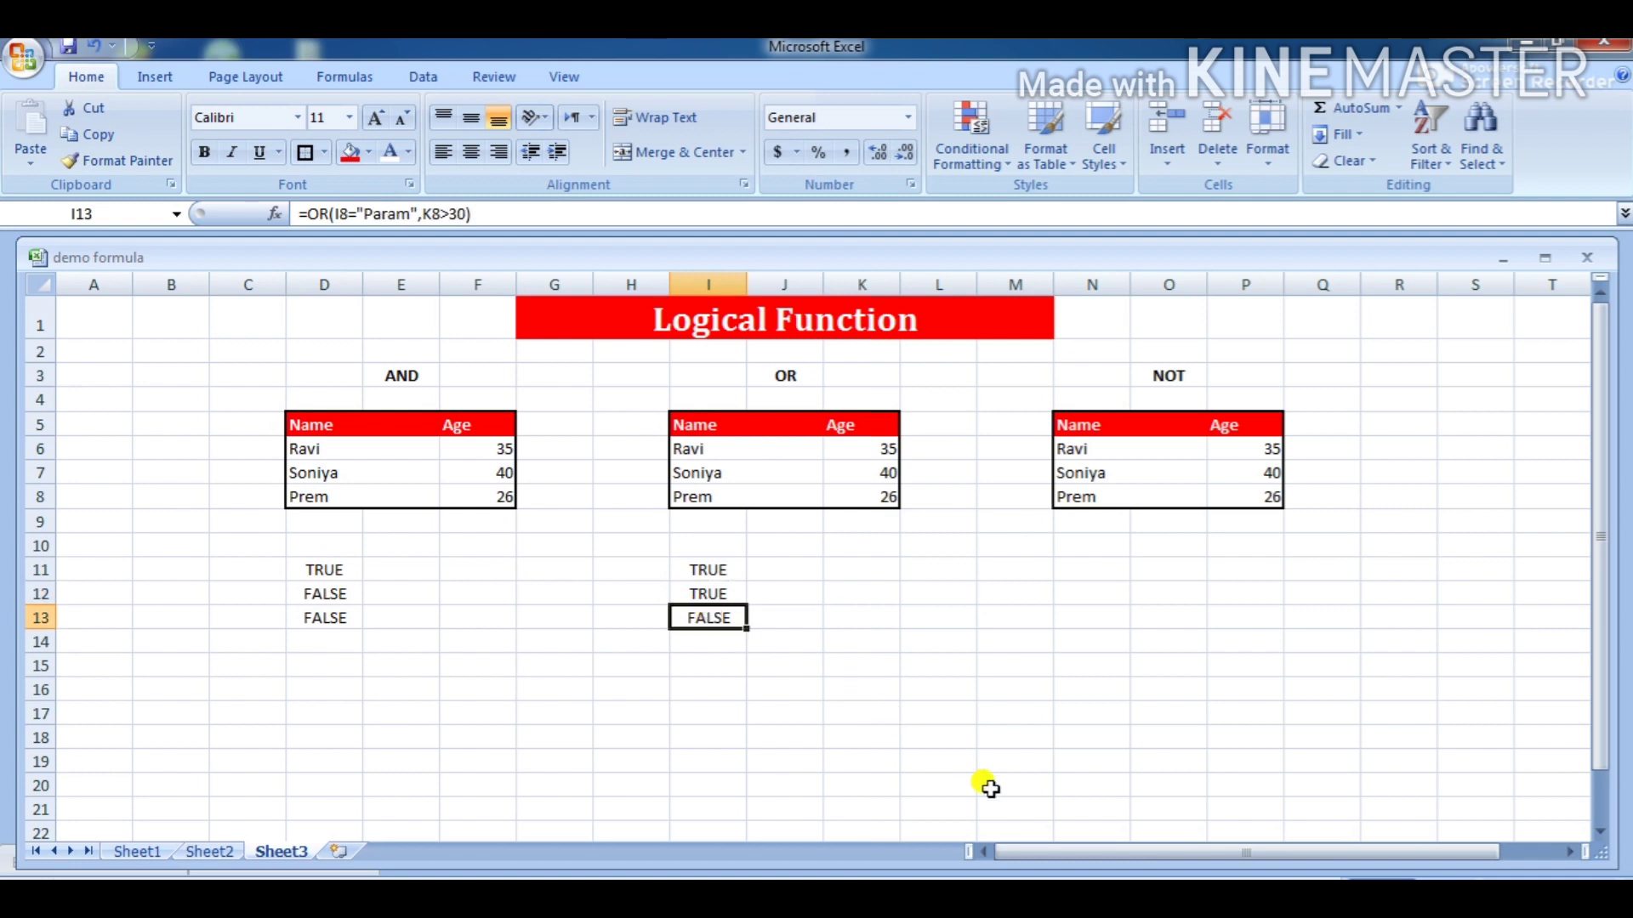
pyautogui.click(1039, 874)
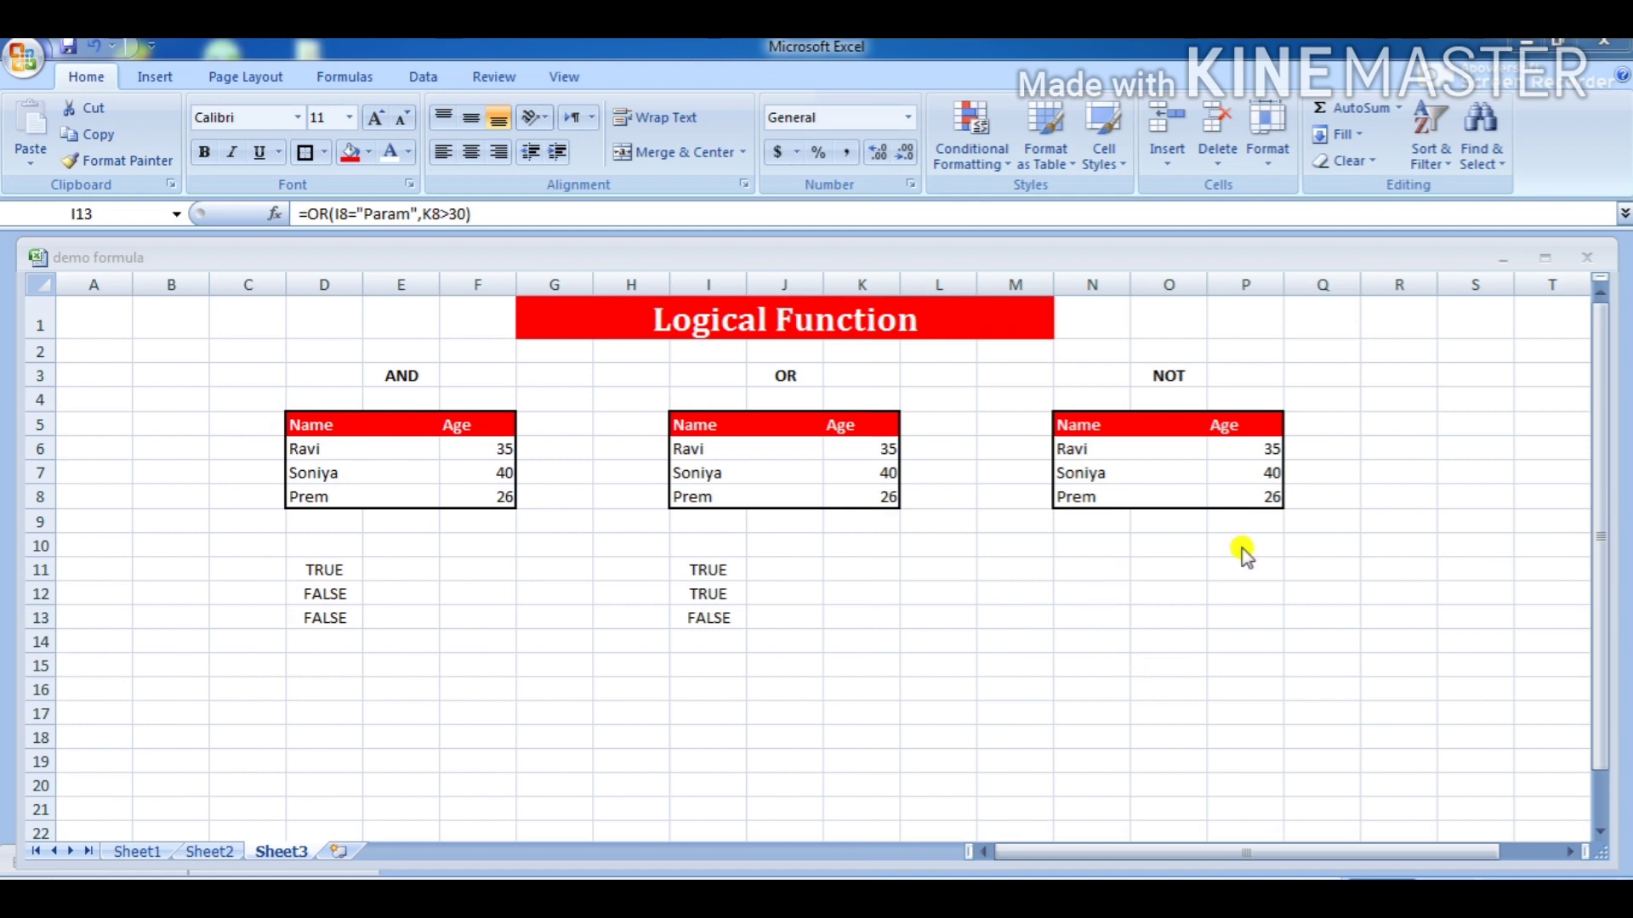
# - Enter =not(P6>25) in O11 under the NOT table; it returns FALSE
pyautogui.click(1162, 563)
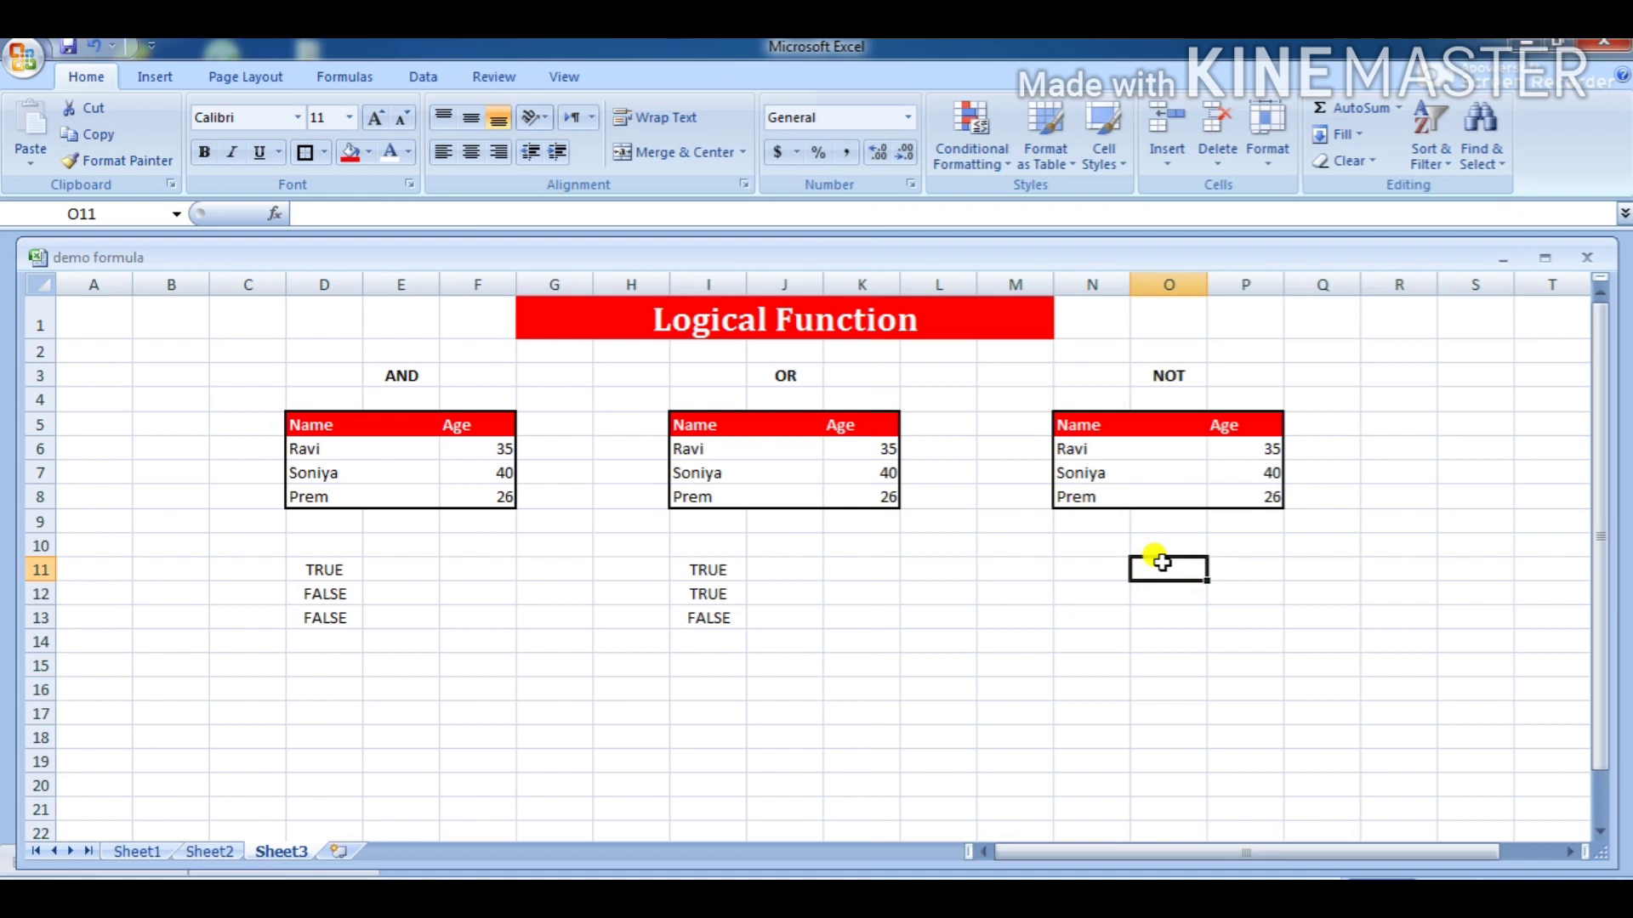
pyautogui.write('=not')
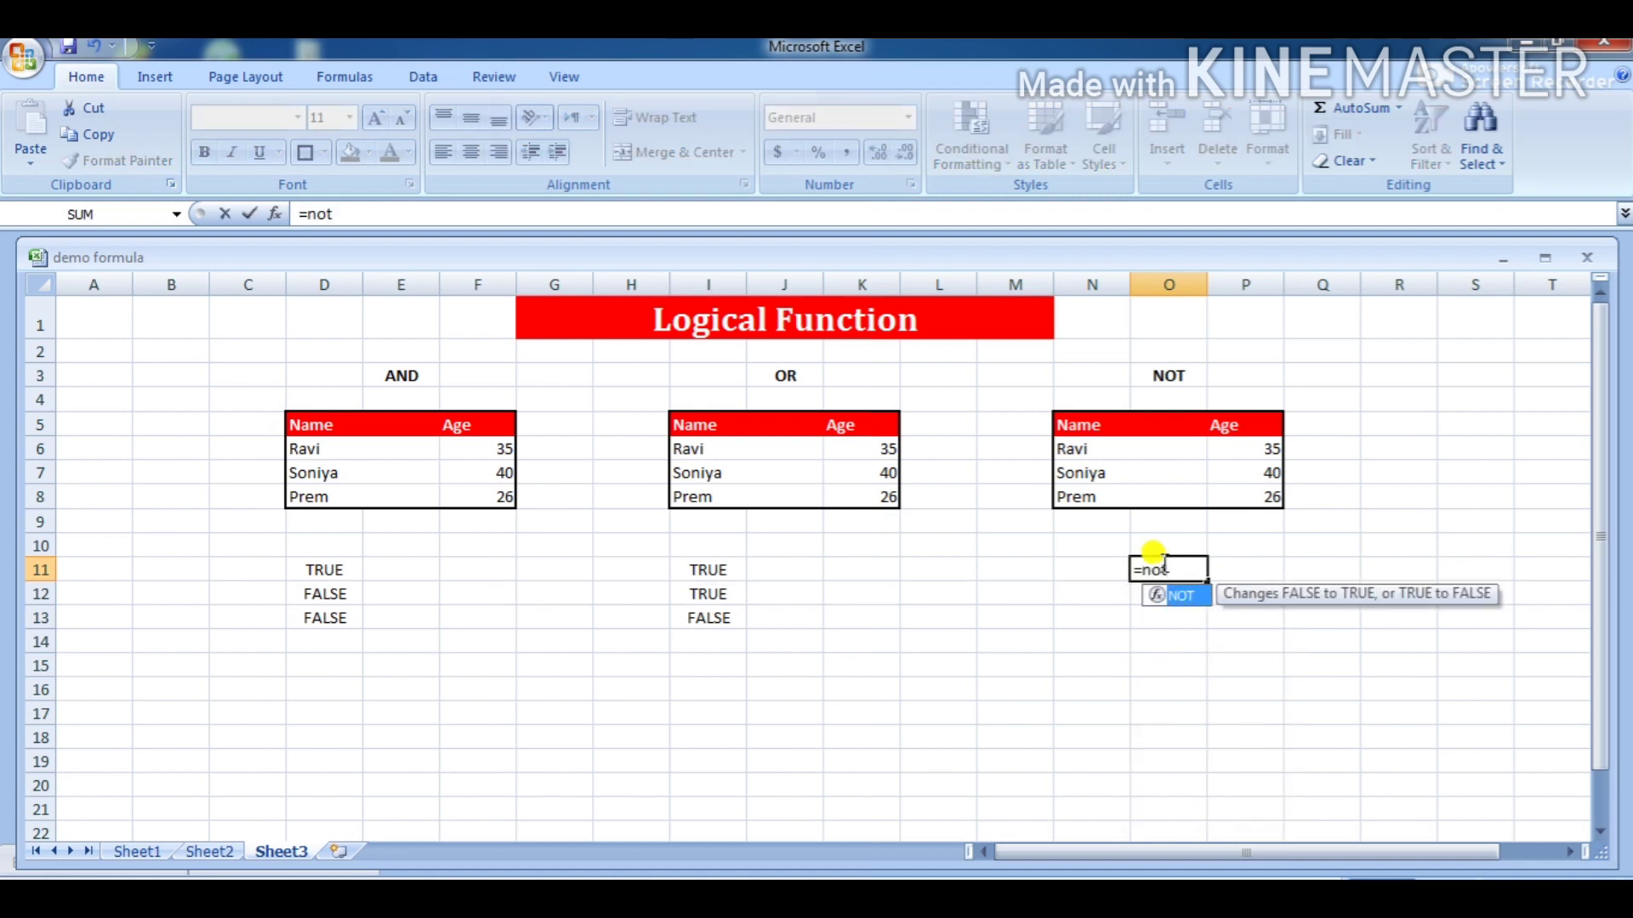
pyautogui.write('(')
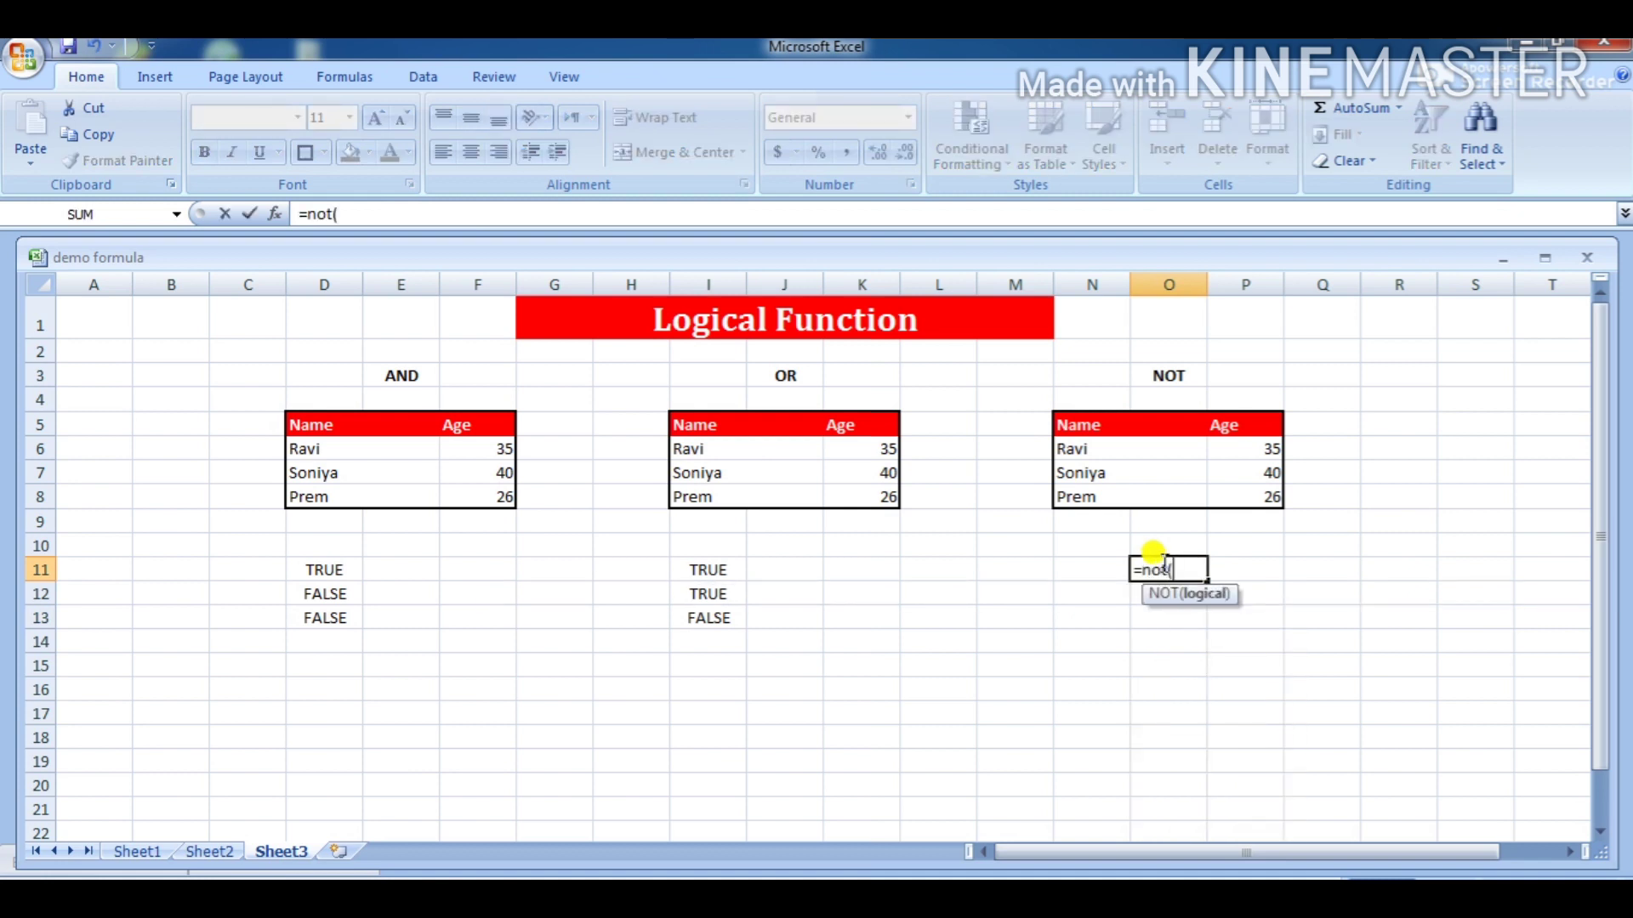
pyautogui.click(1246, 454)
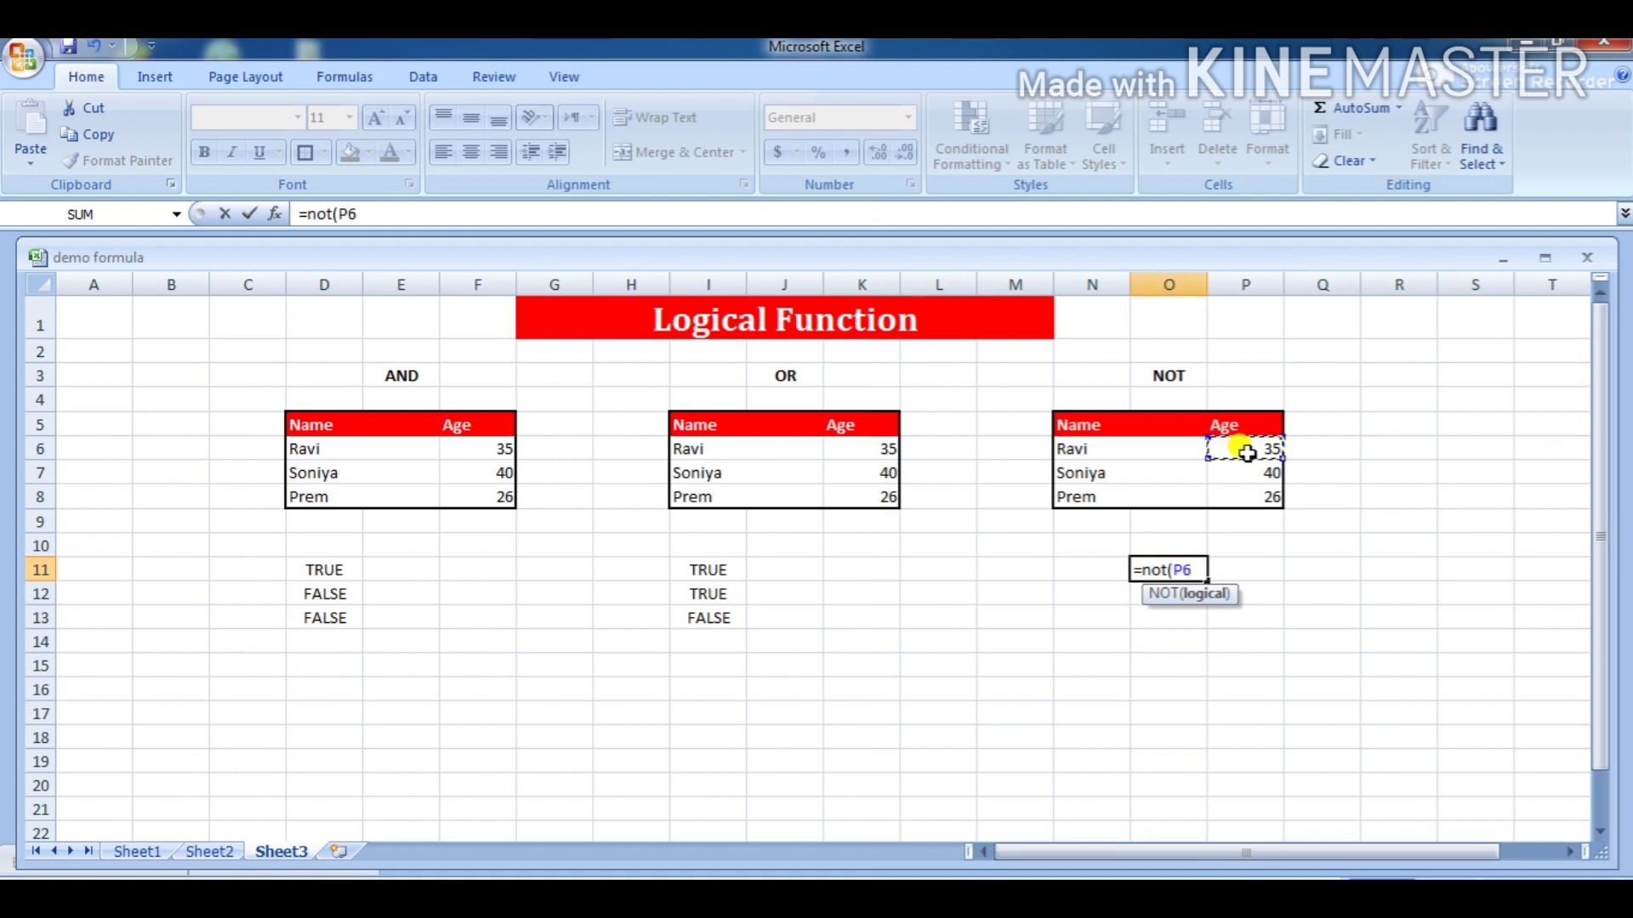
pyautogui.write('>2')
pyautogui.write('5)')
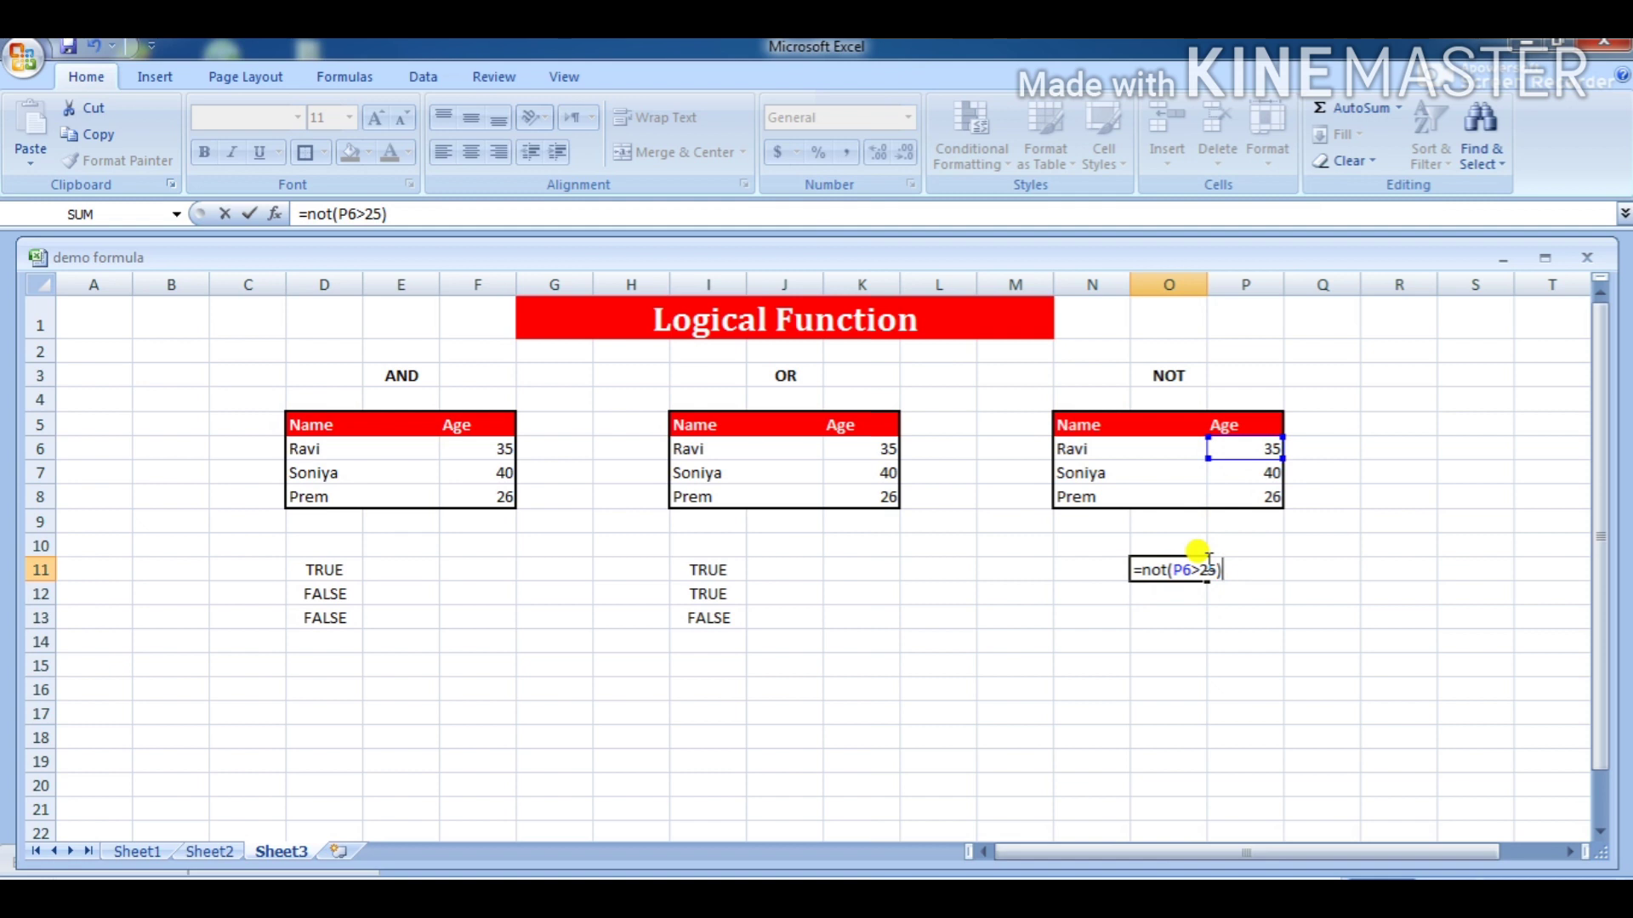
pyautogui.press('Return')
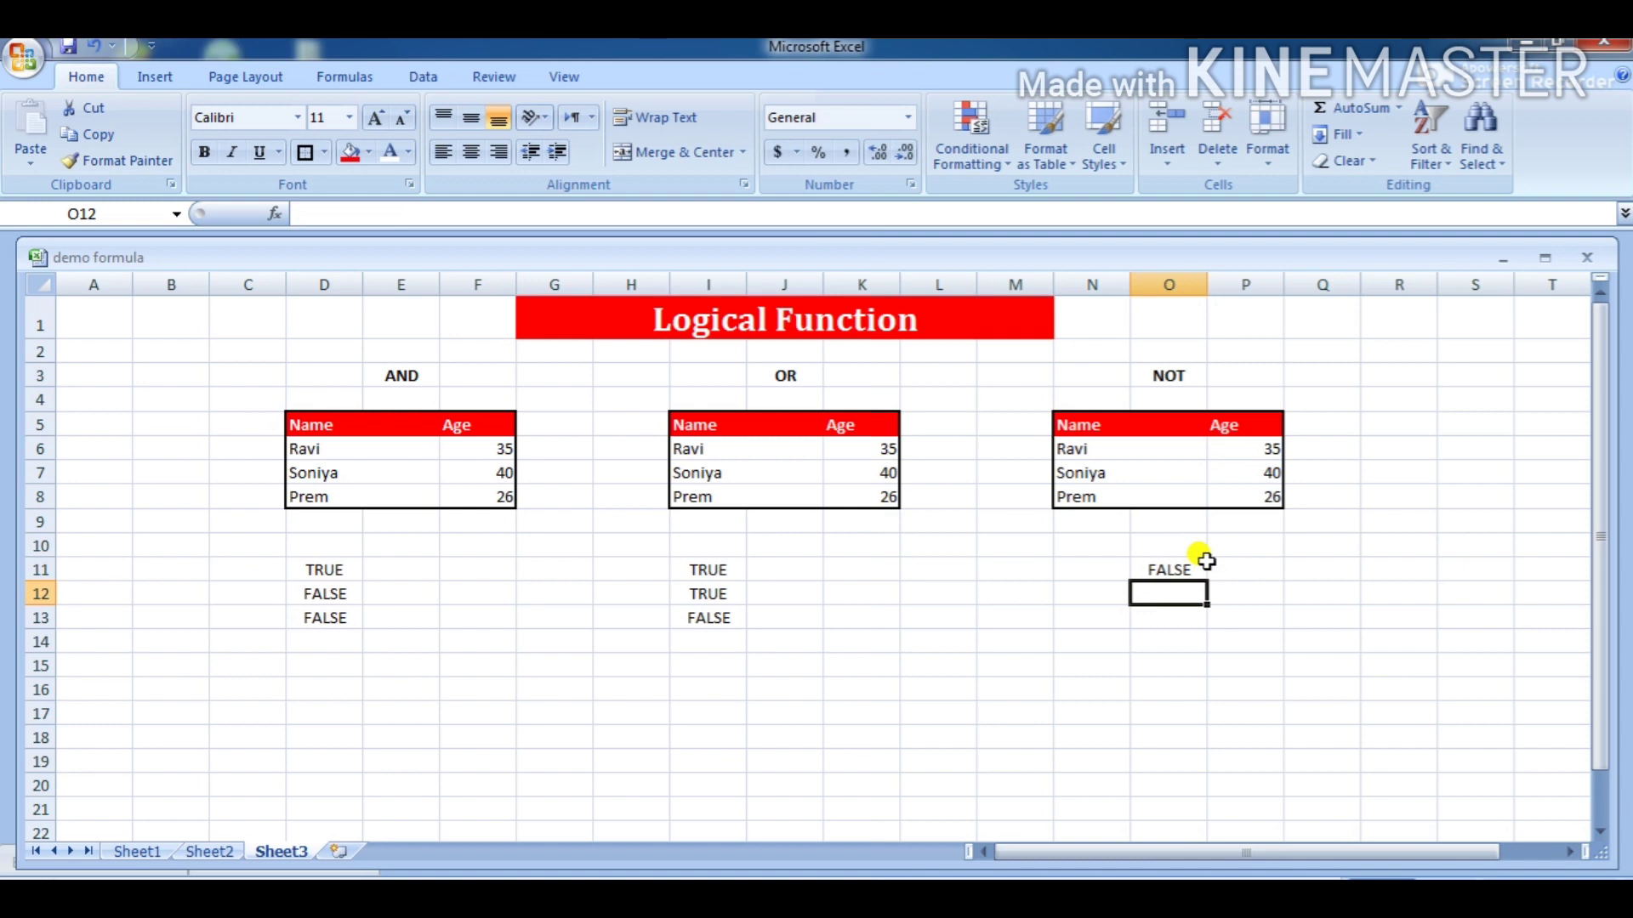
# - Enter =not(P7>45) in O12; it returns TRUE
pyautogui.write('=')
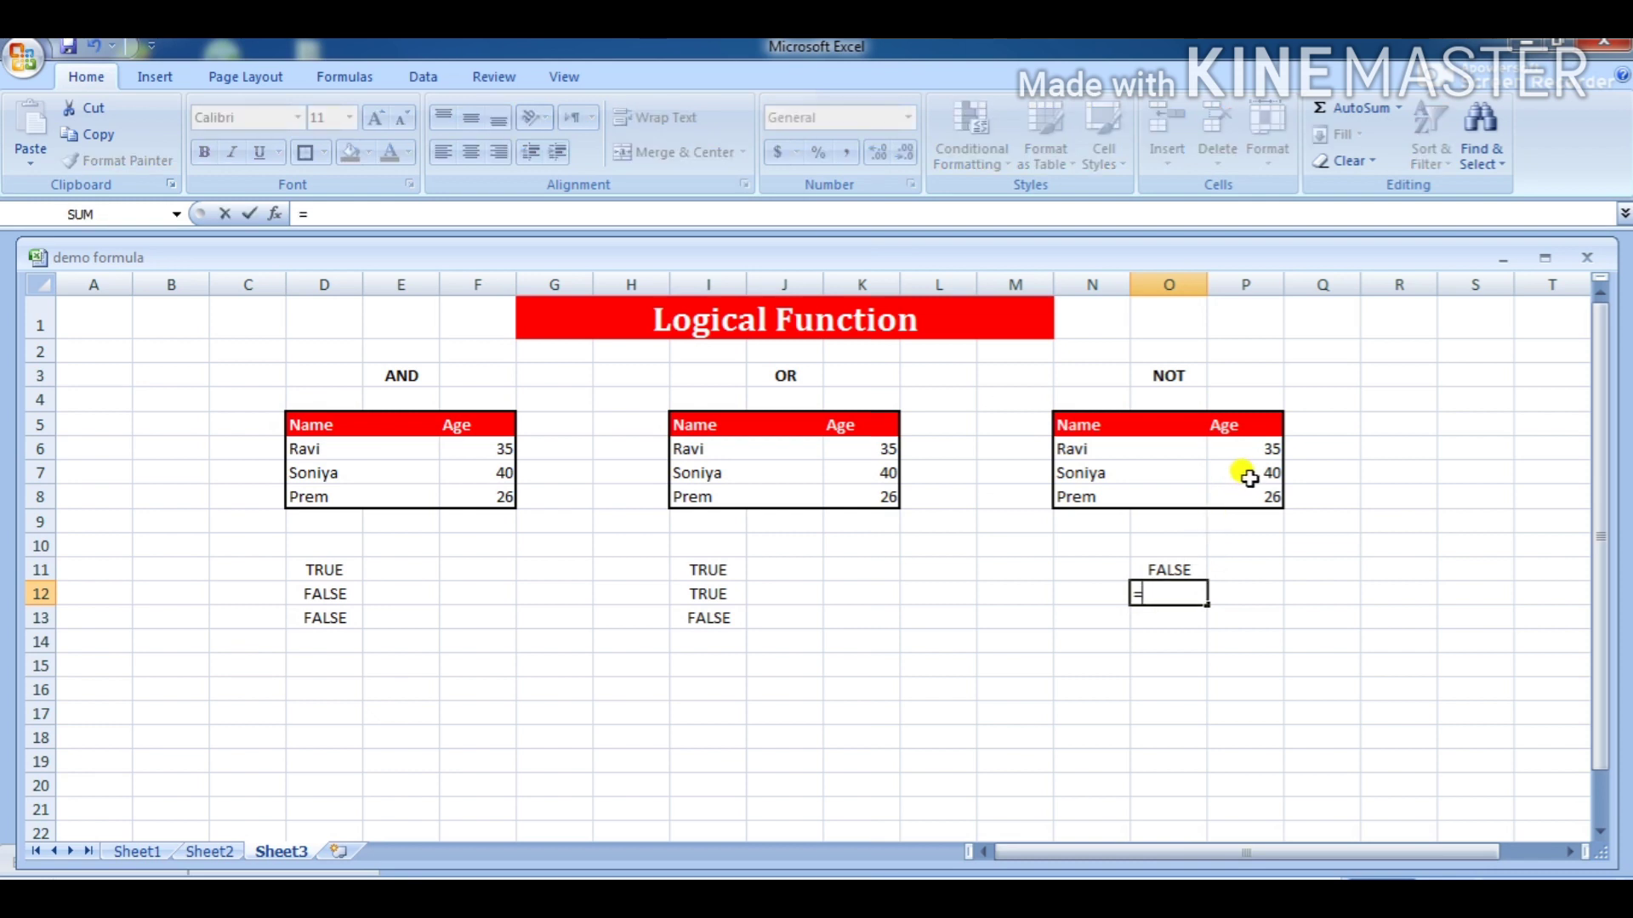
pyautogui.write('not')
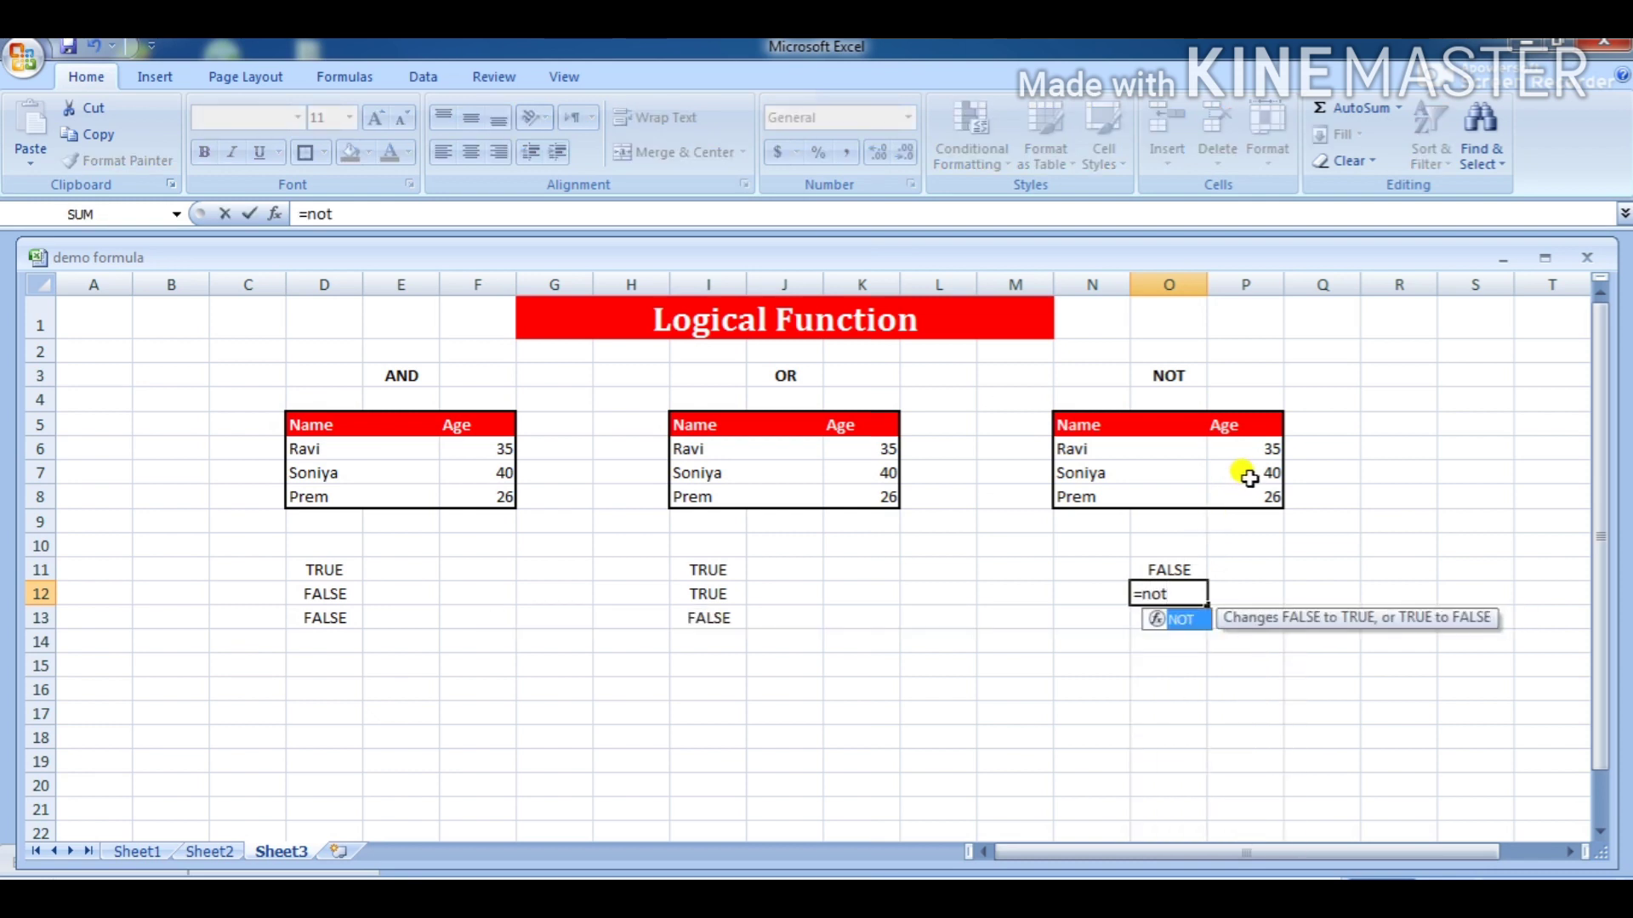
pyautogui.write('(')
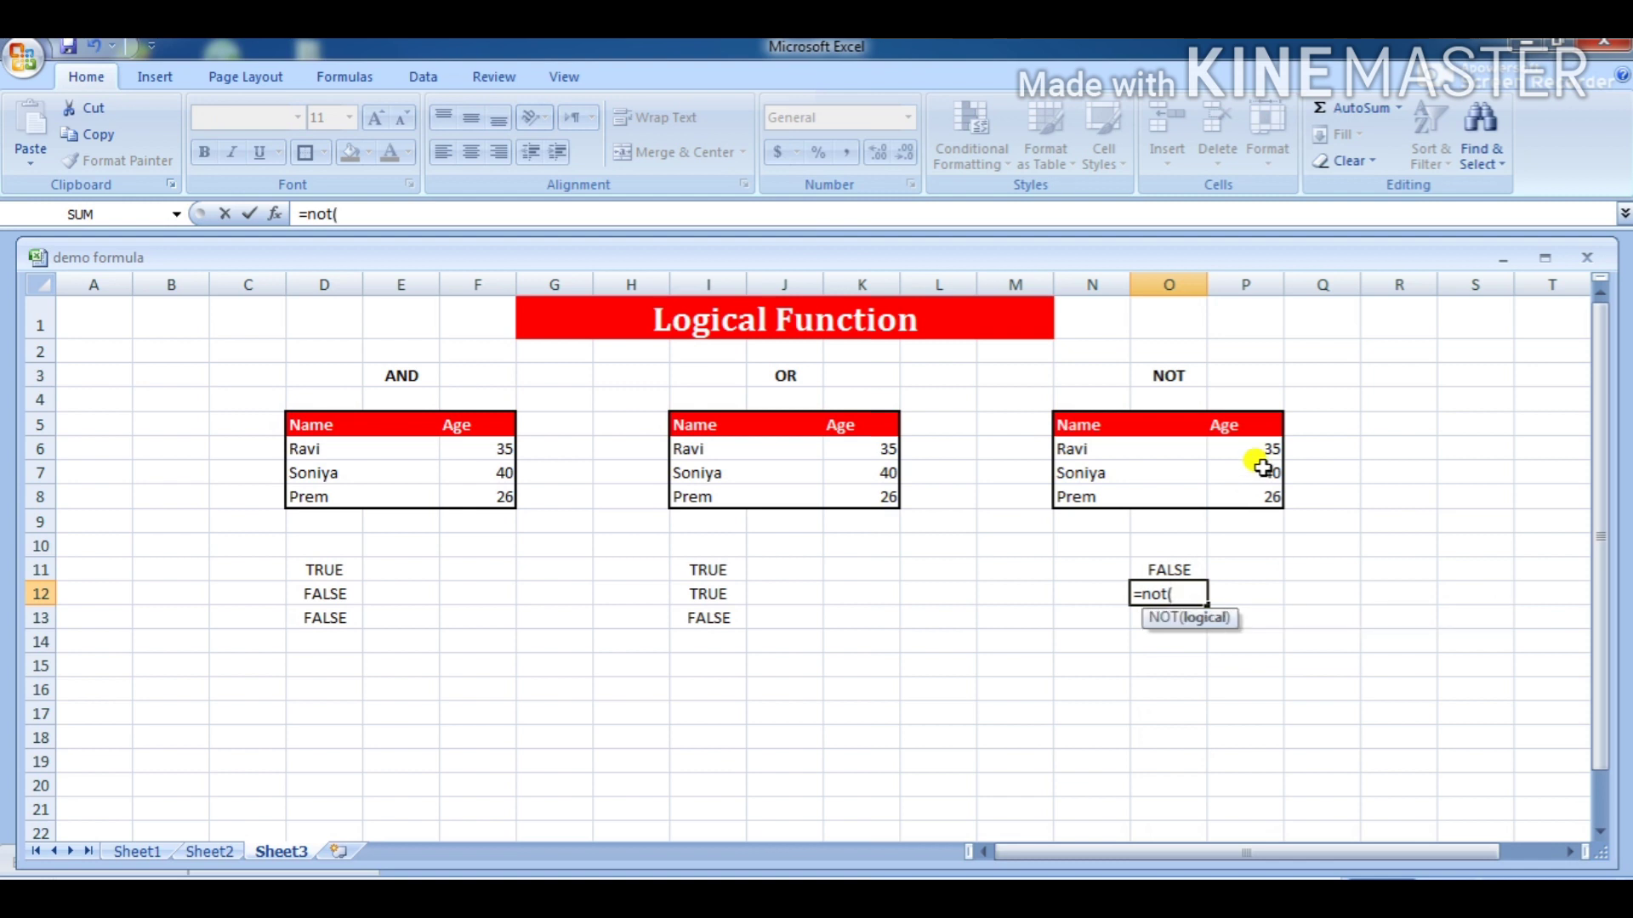
pyautogui.click(1256, 470)
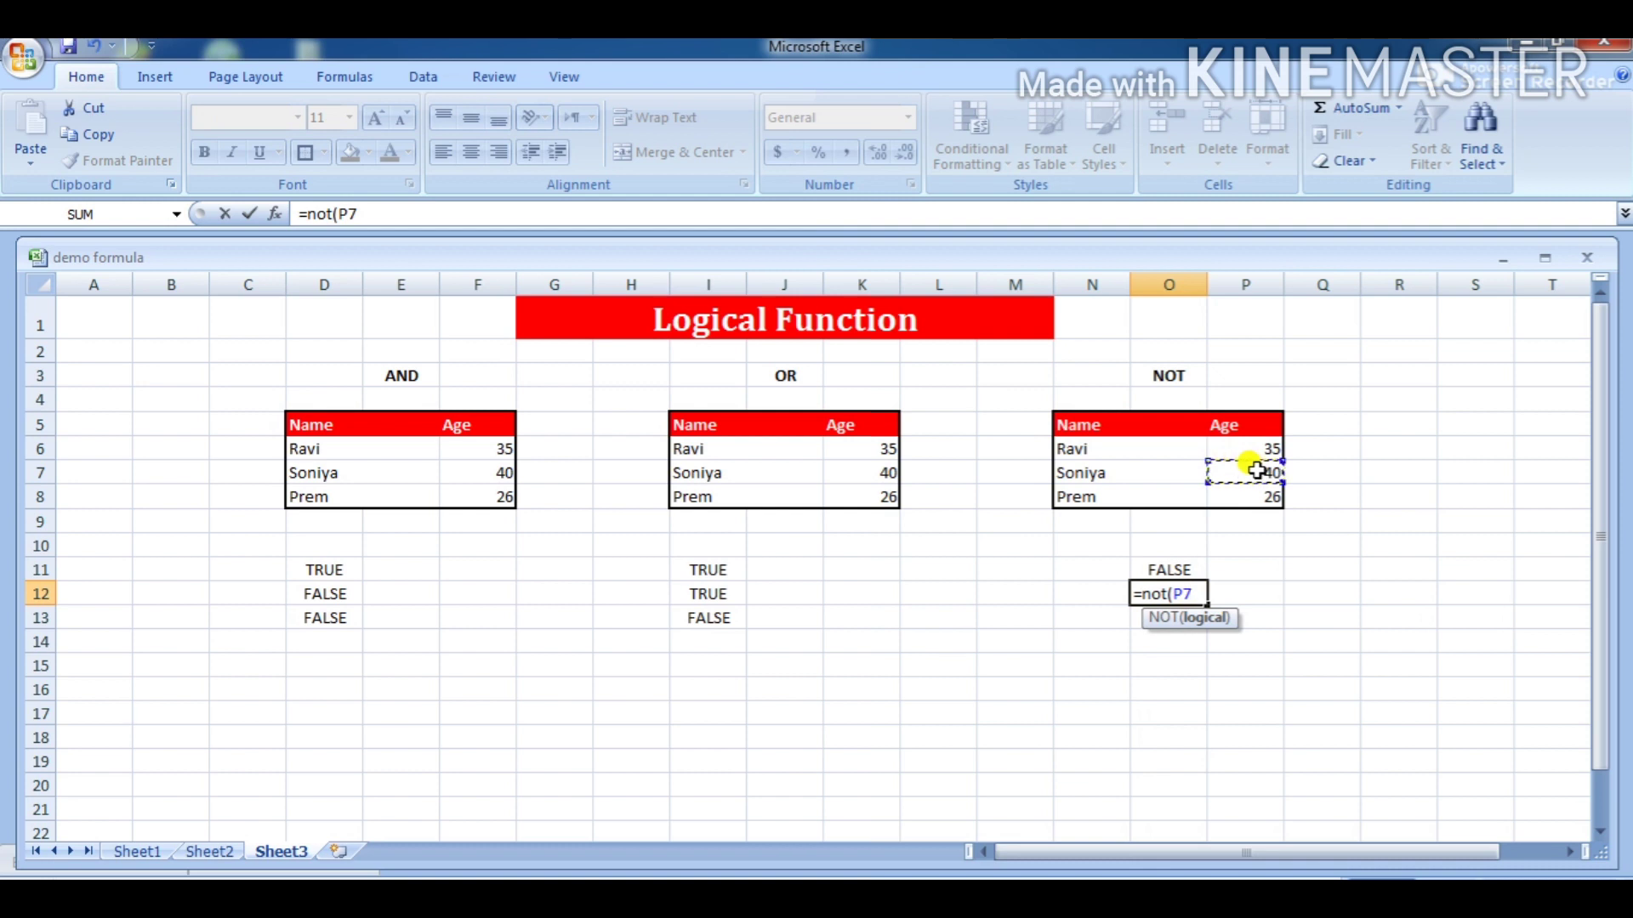
pyautogui.write('>')
pyautogui.write('45')
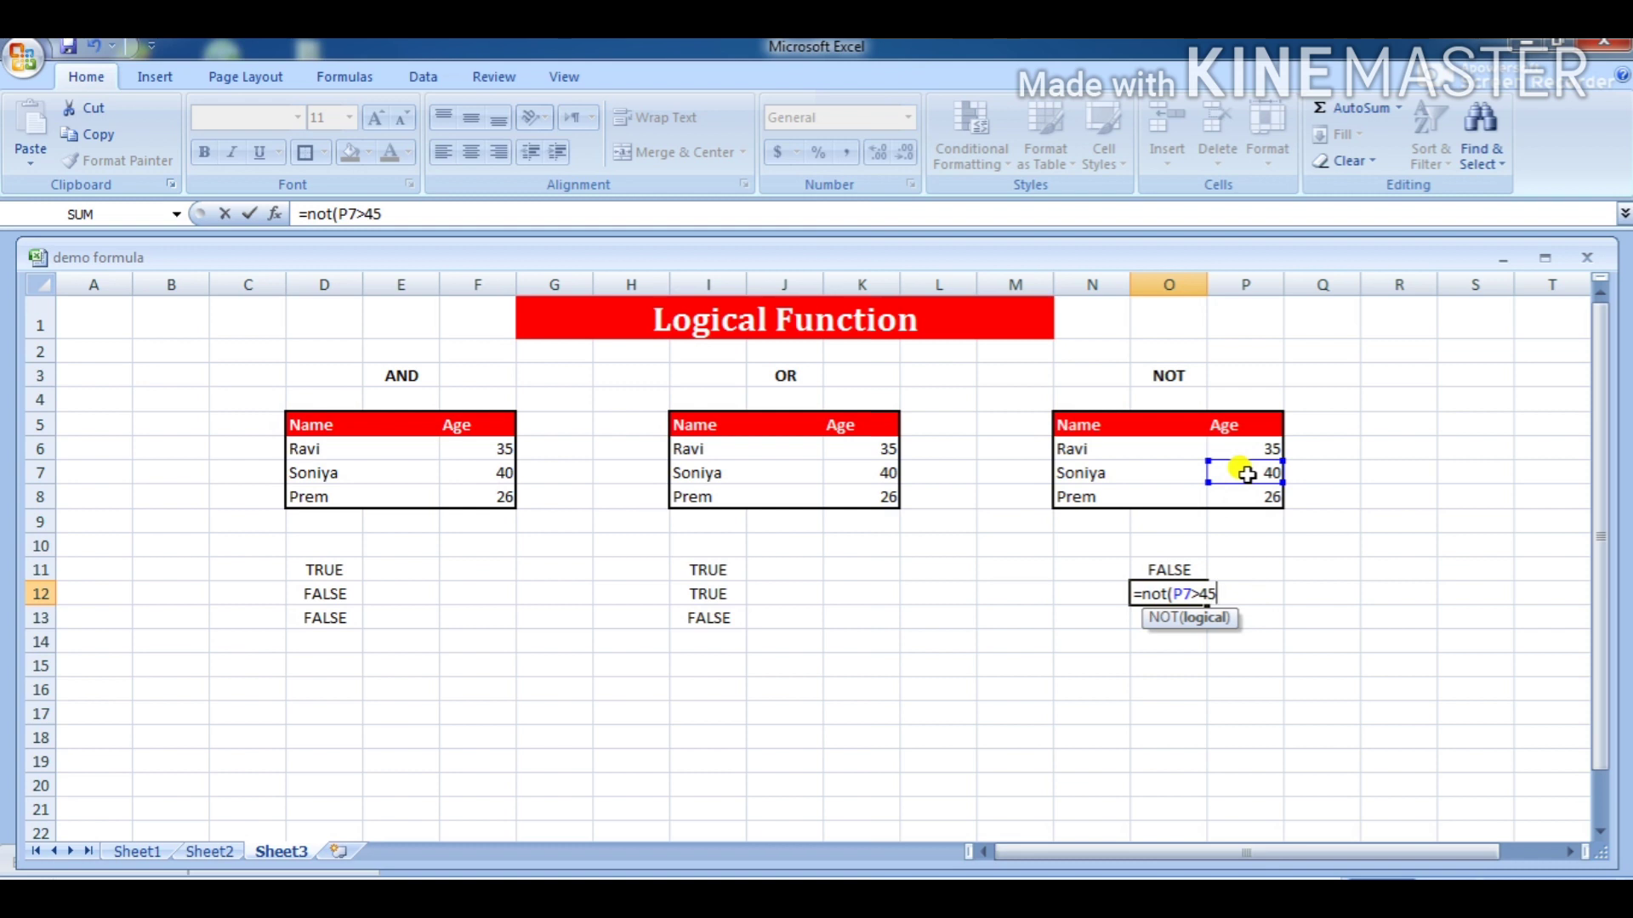
pyautogui.write(')')
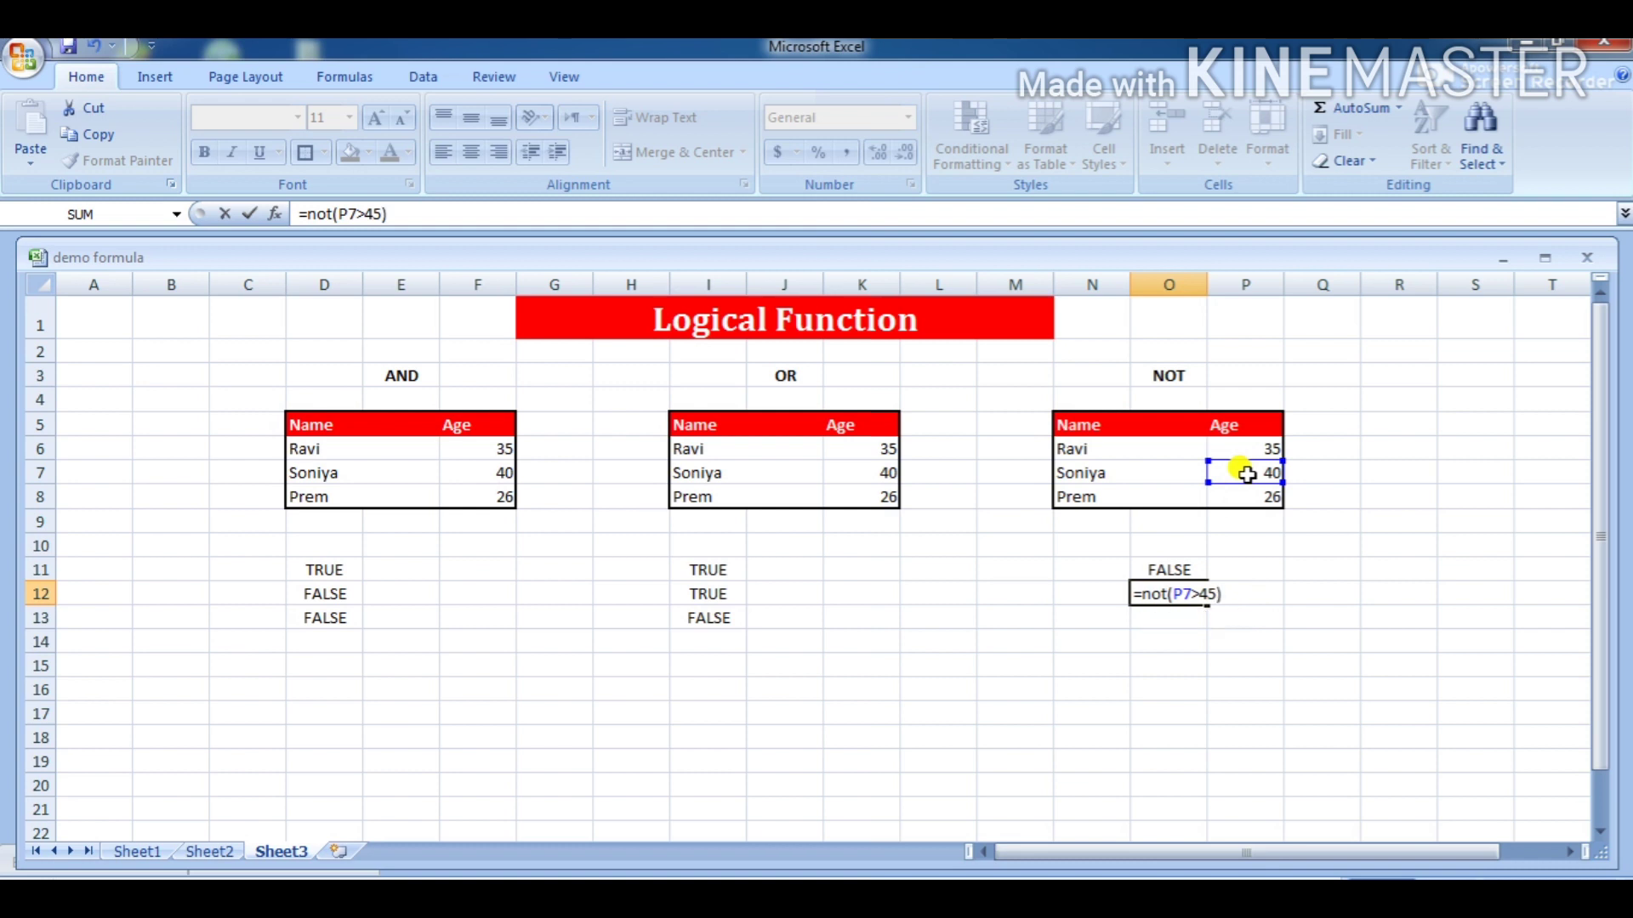
pyautogui.press('Return')
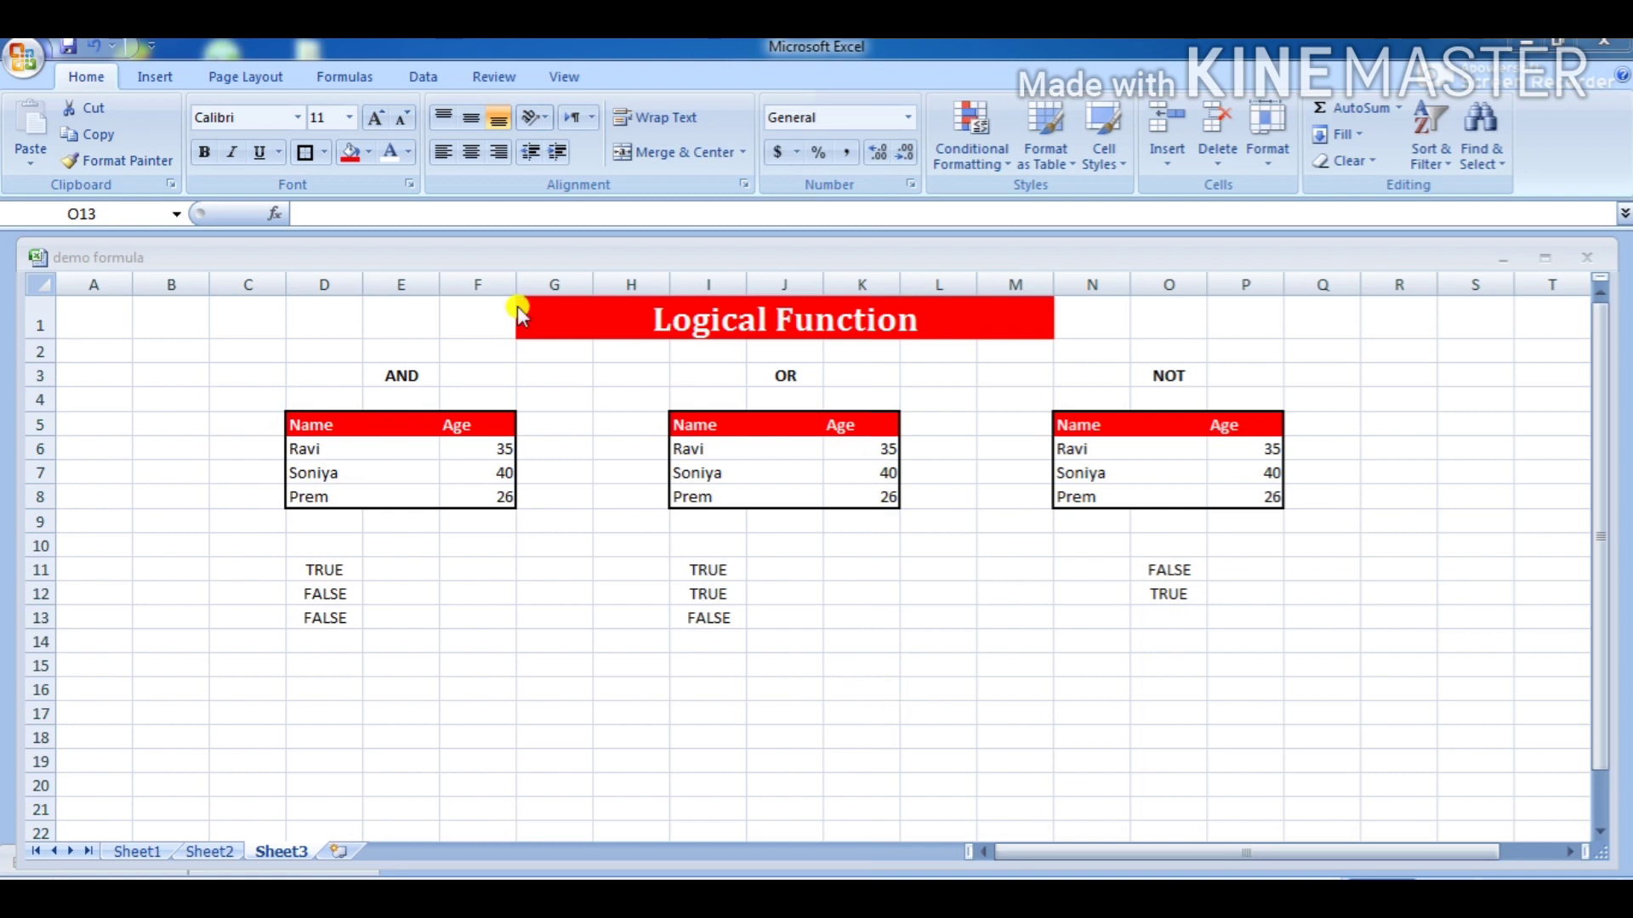
# - Show the Formulas ribbon's function library and briefly open the Financial functions list
pyautogui.click(336, 79)
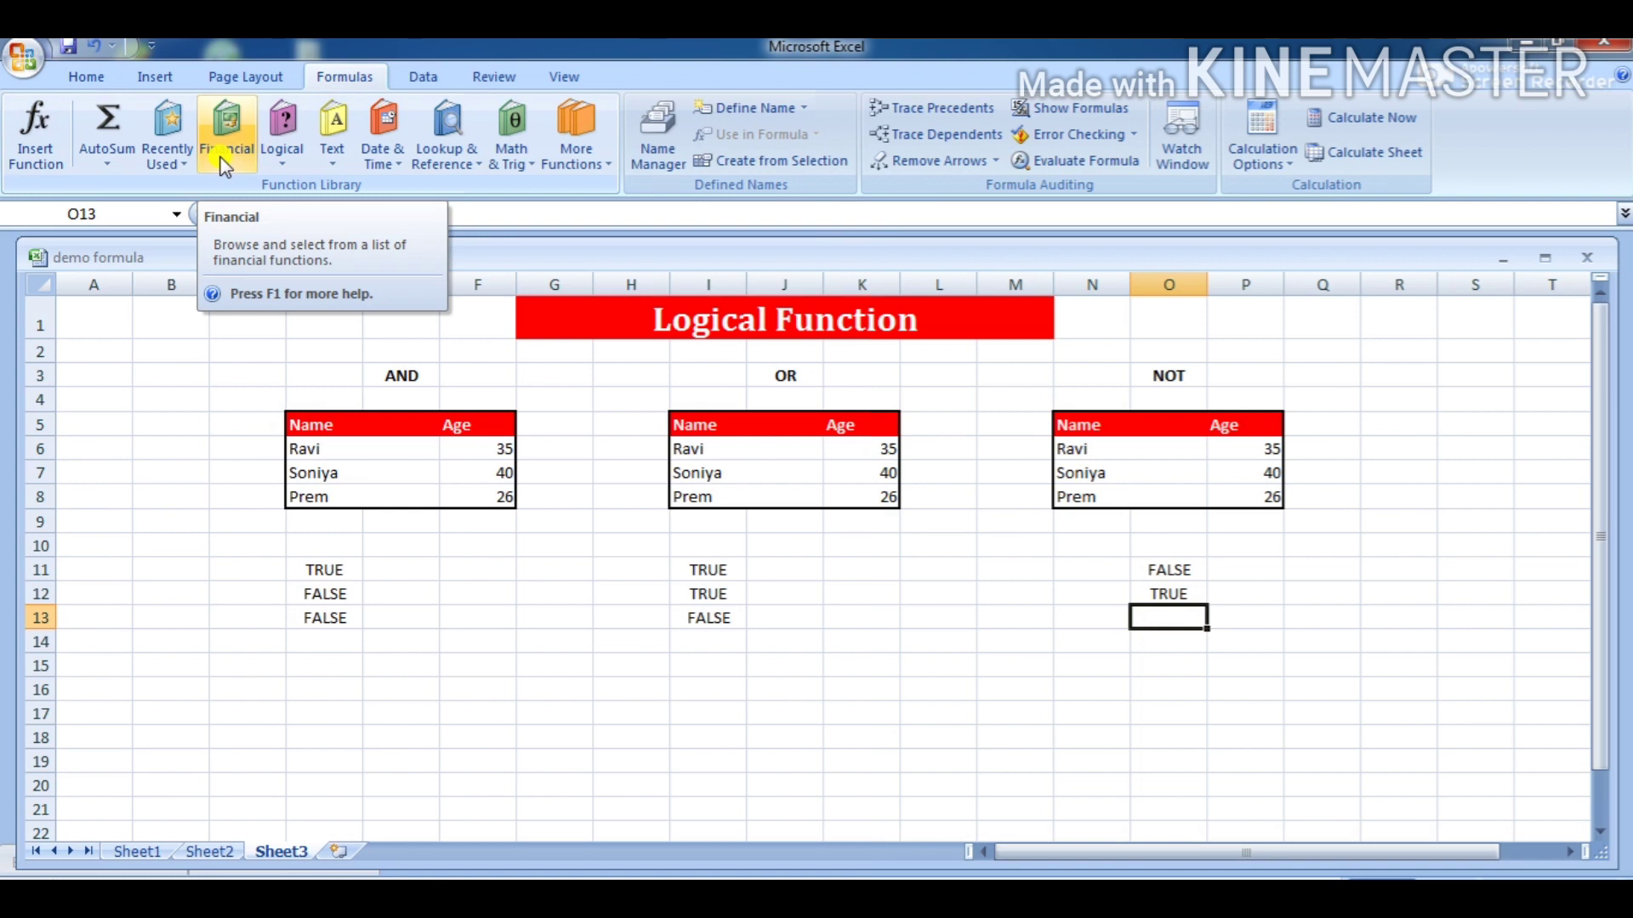
pyautogui.click(222, 157)
pyautogui.click(223, 157)
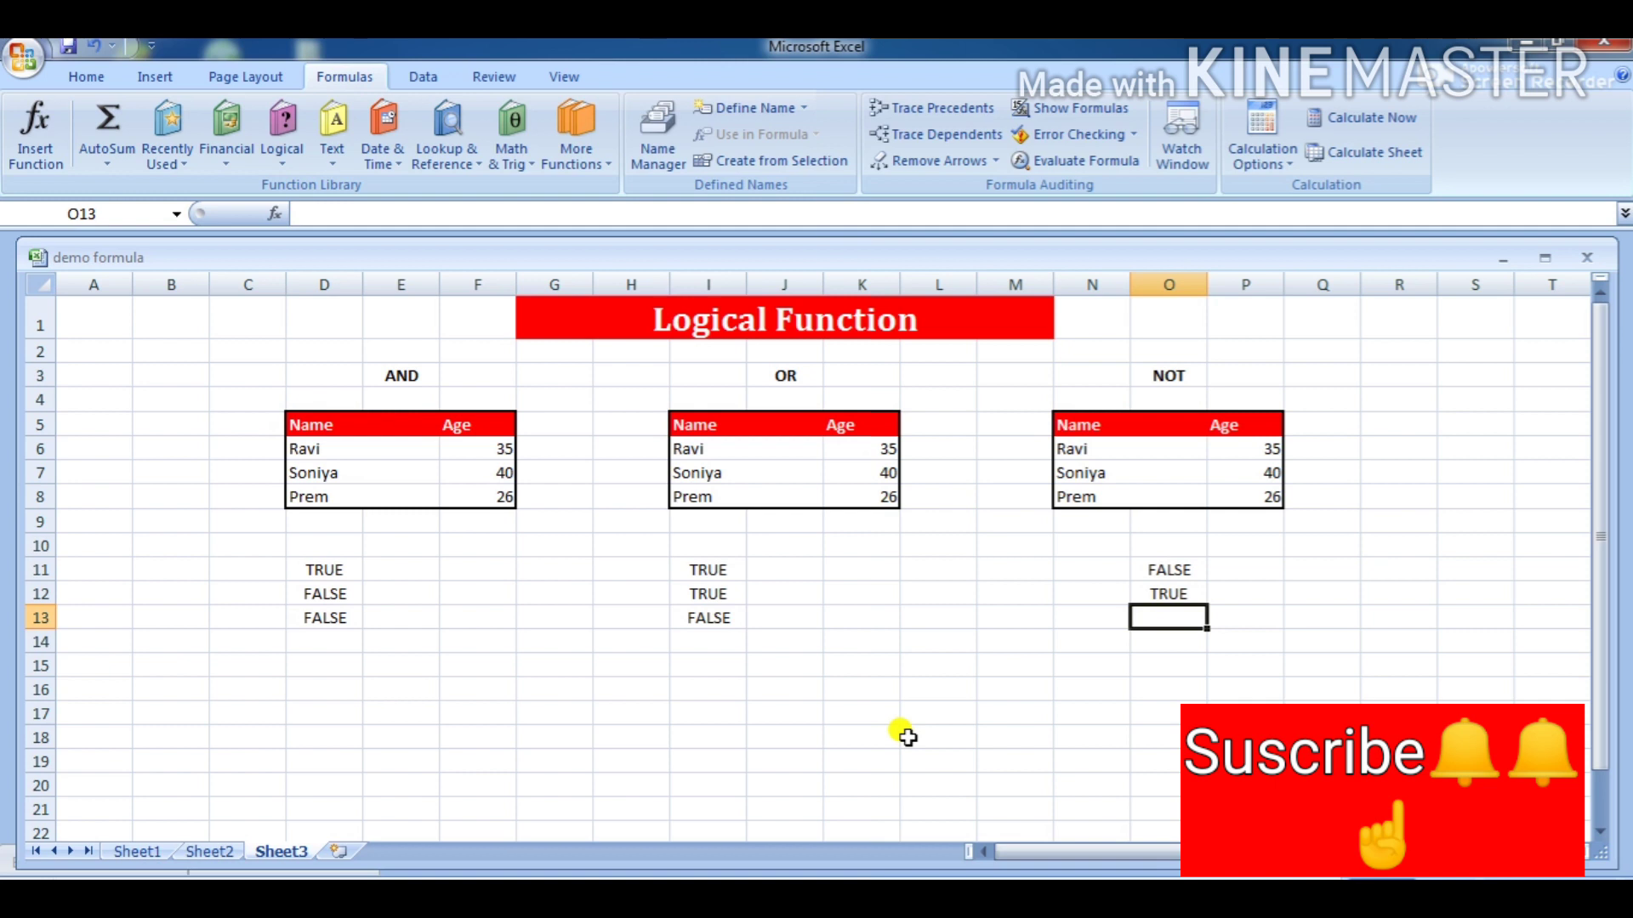
pyautogui.click(1038, 873)
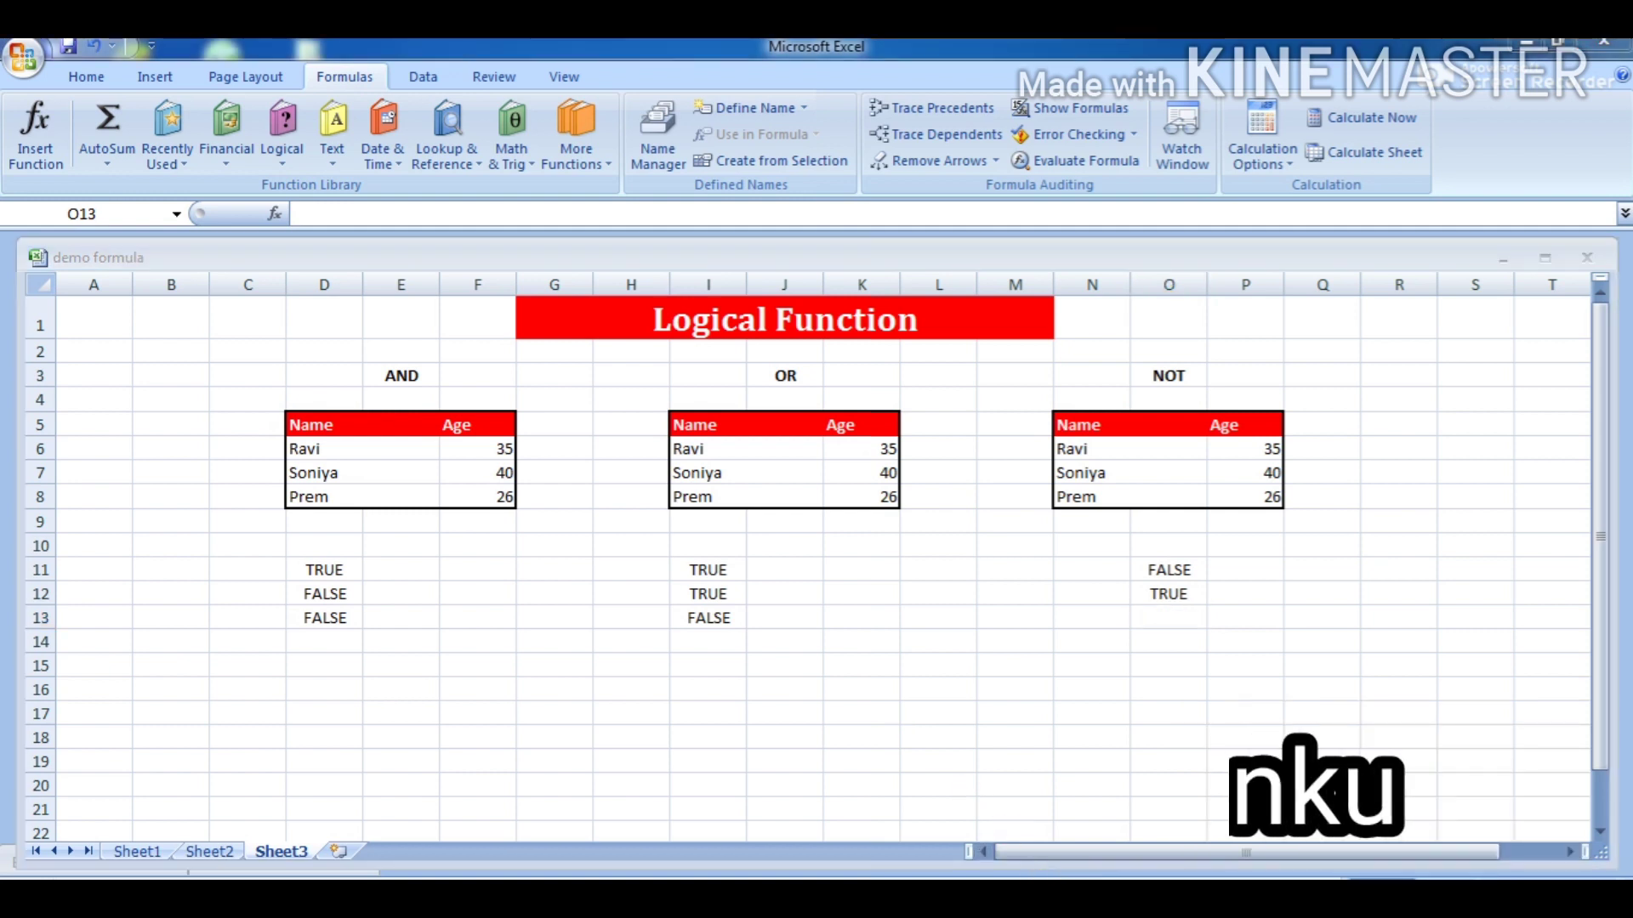